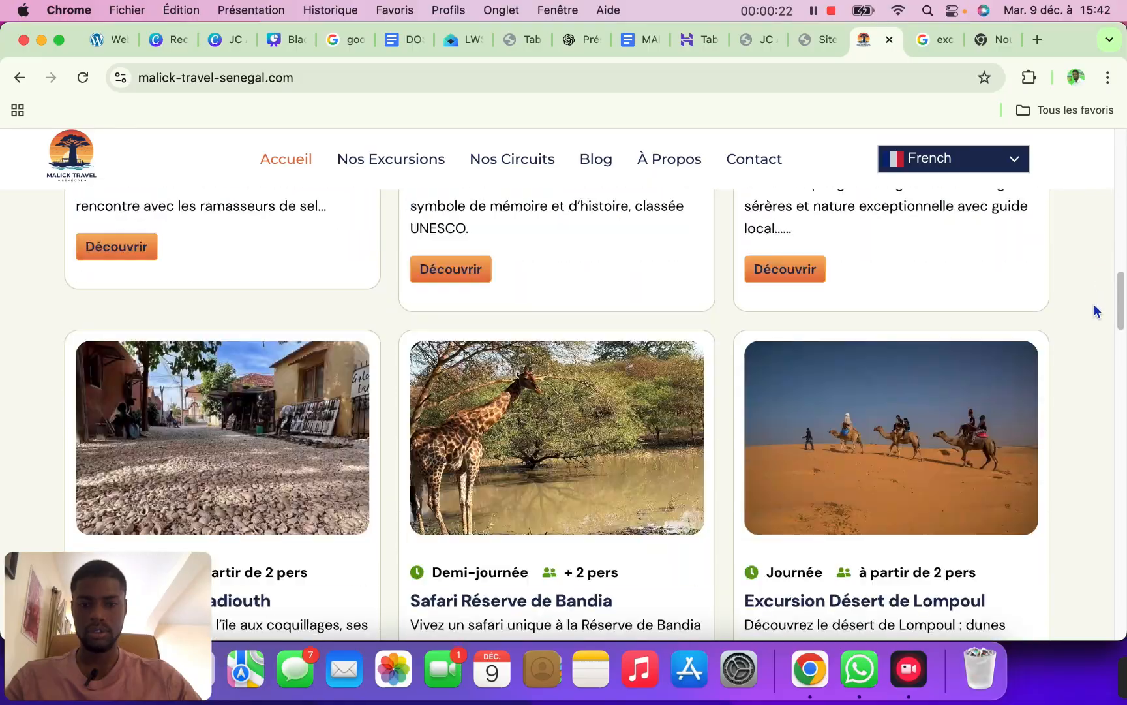
{"action": "scroll", "coordinate": [1070, 405], "scroll_direction": "down", "scroll_amount": 10}
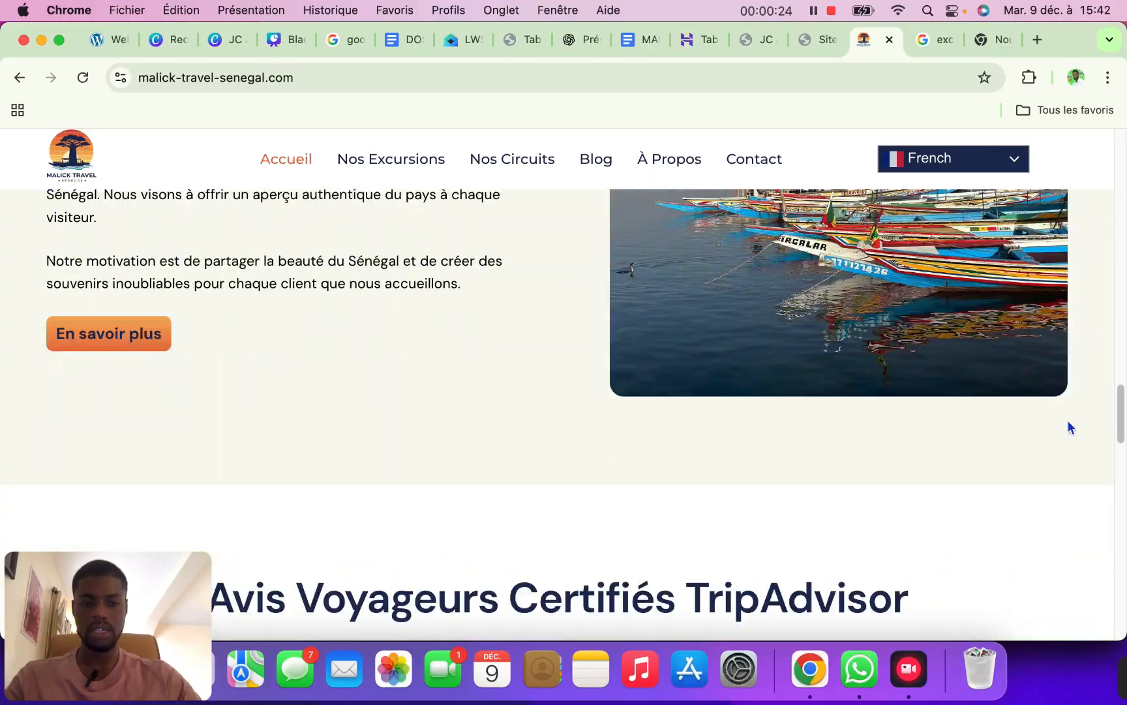
{"action": "scroll", "coordinate": [1118, 451], "scroll_direction": "down", "scroll_amount": 10}
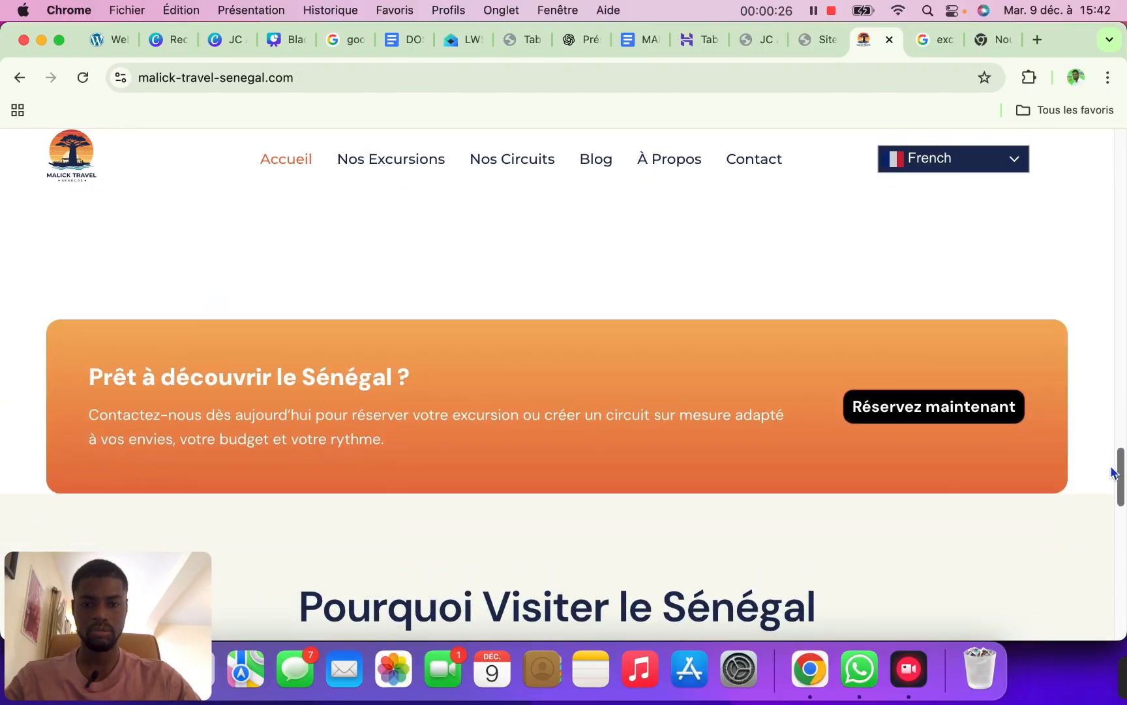
{"action": "scroll", "coordinate": [1100, 516], "scroll_direction": "up", "scroll_amount": 10}
{"action": "scroll", "coordinate": [1111, 449], "scroll_direction": "down", "scroll_amount": 5}
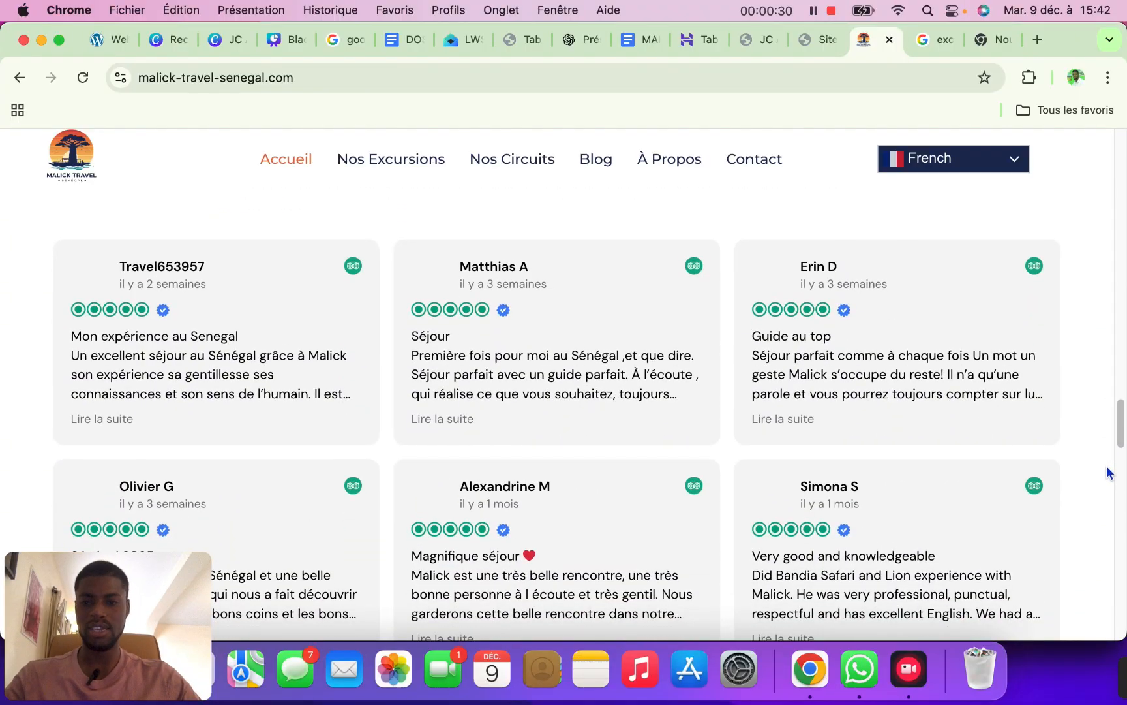
{"action": "scroll", "coordinate": [1107, 472], "scroll_direction": "up", "scroll_amount": 3}
{"action": "scroll", "coordinate": [1109, 483], "scroll_direction": "down", "scroll_amount": 5}
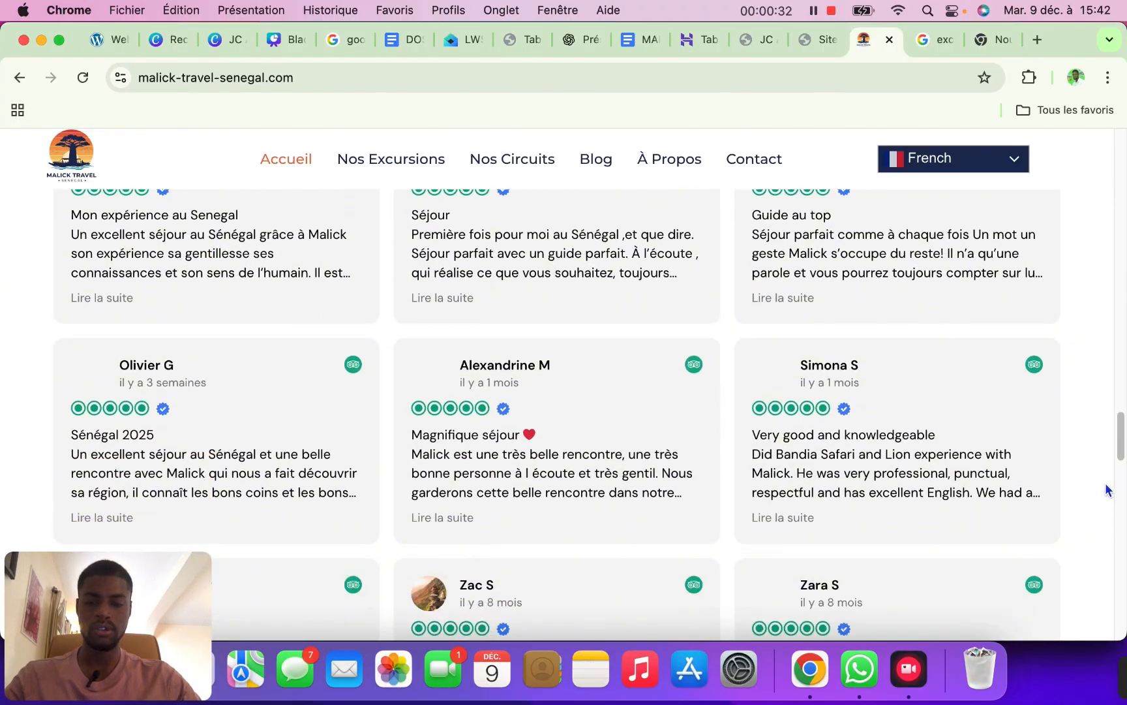
{"action": "scroll", "coordinate": [1107, 490], "scroll_direction": "down", "scroll_amount": 12}
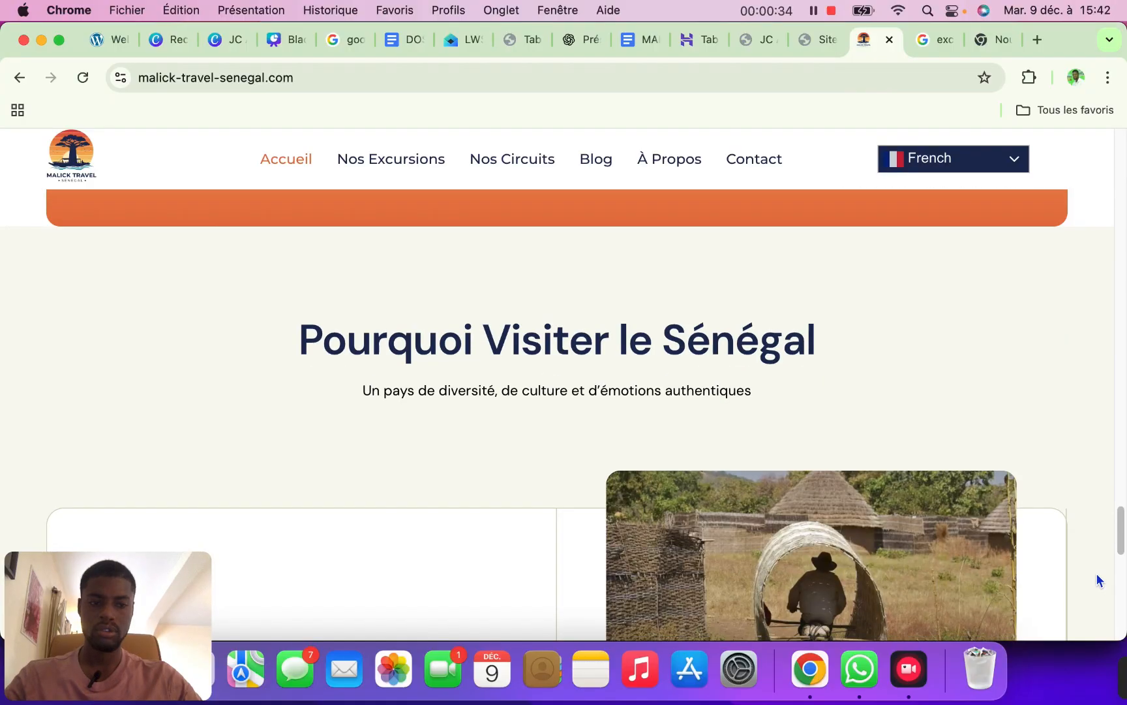
{"action": "scroll", "coordinate": [1109, 568], "scroll_direction": "down", "scroll_amount": 9}
{"action": "scroll", "coordinate": [1120, 556], "scroll_direction": "up", "scroll_amount": 5}
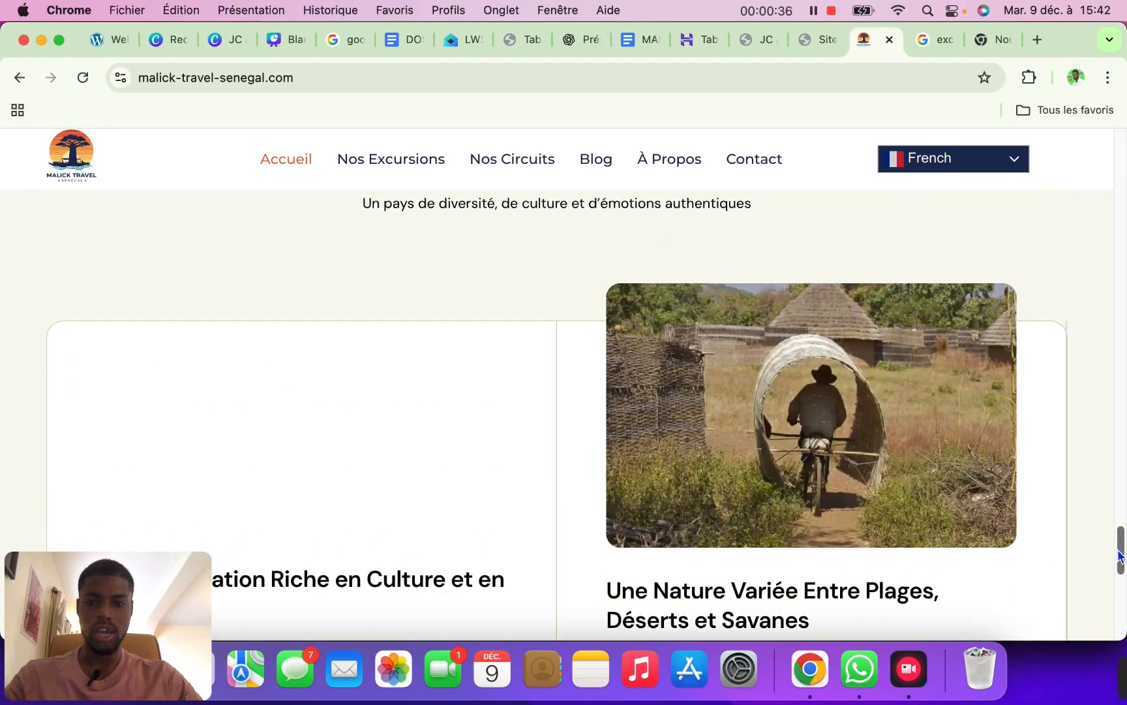
{"action": "scroll", "coordinate": [1119, 556], "scroll_direction": "up", "scroll_amount": 4}
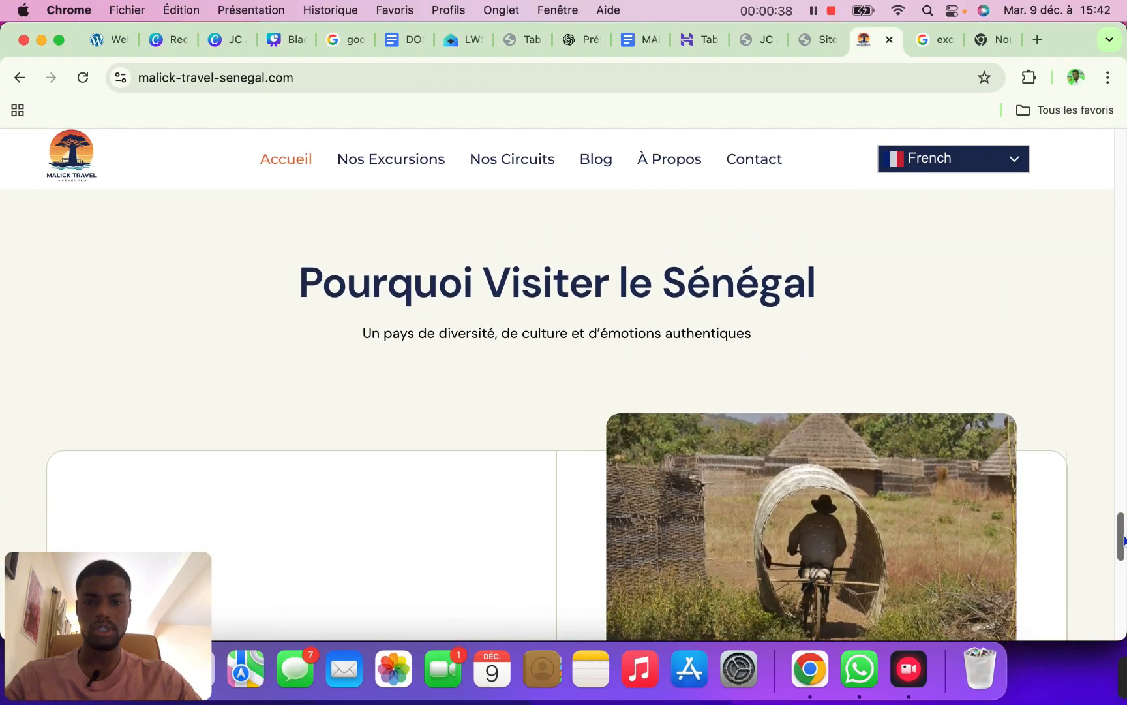
{"action": "scroll", "coordinate": [1122, 539], "scroll_direction": "up", "scroll_amount": 5}
{"action": "scroll", "coordinate": [1121, 545], "scroll_direction": "down", "scroll_amount": 6}
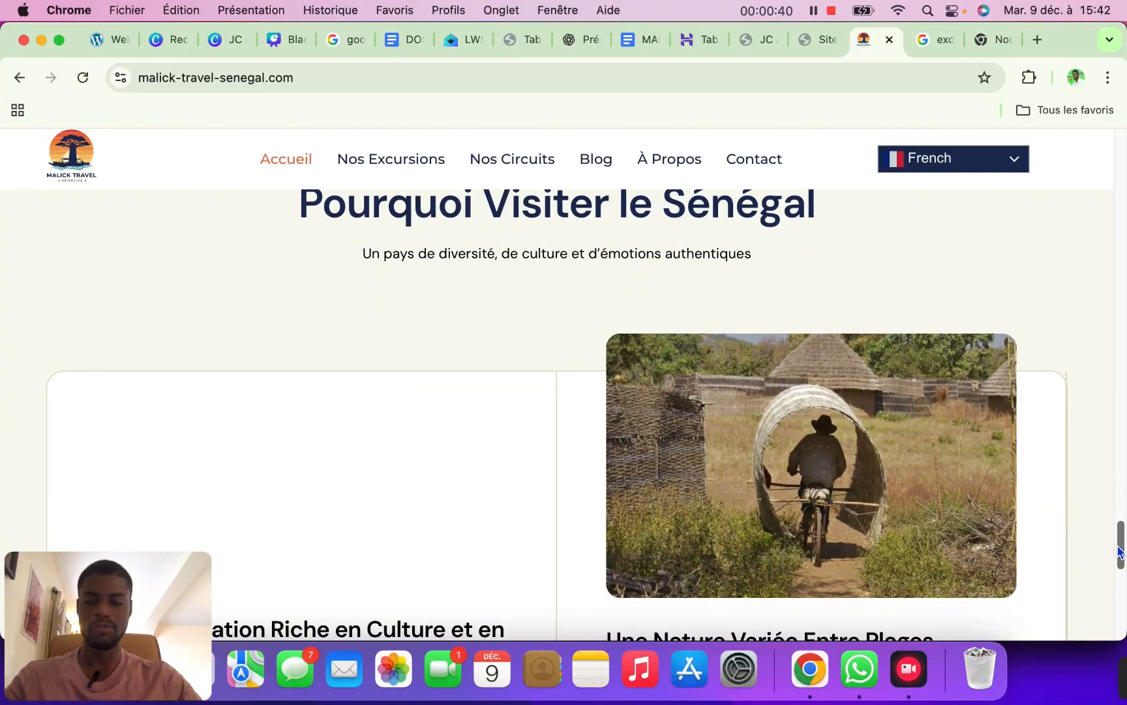
{"action": "left_click_drag", "start_coordinate": [1120, 552], "coordinate": [1123, 124]}
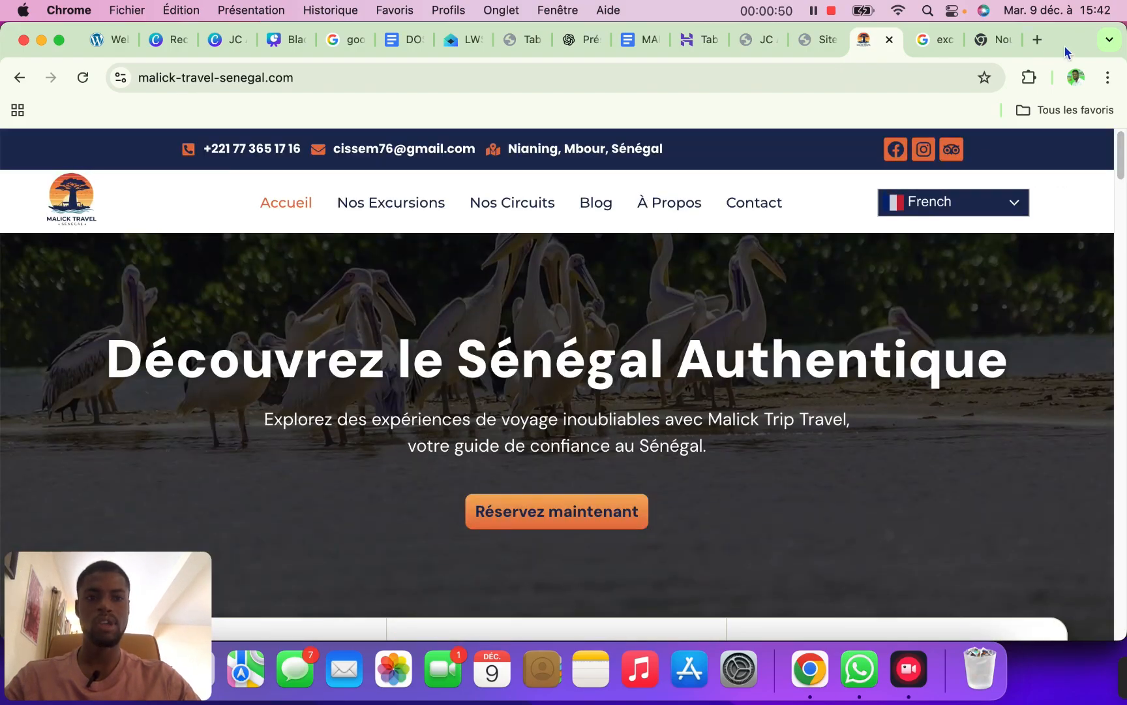
From the Google apps grid, open Gestionnaire de fiches d'établissement, leaving a fresh new tab open
{"action": "left_click", "coordinate": [977, 41]}
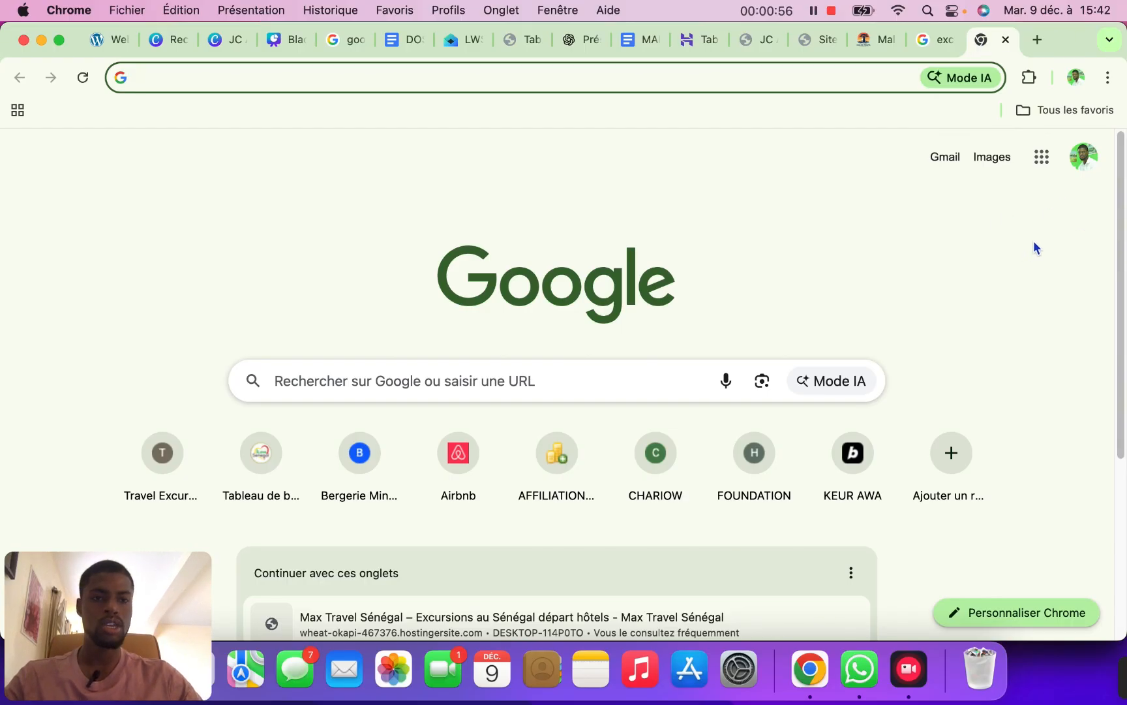
{"action": "left_click", "coordinate": [1041, 157]}
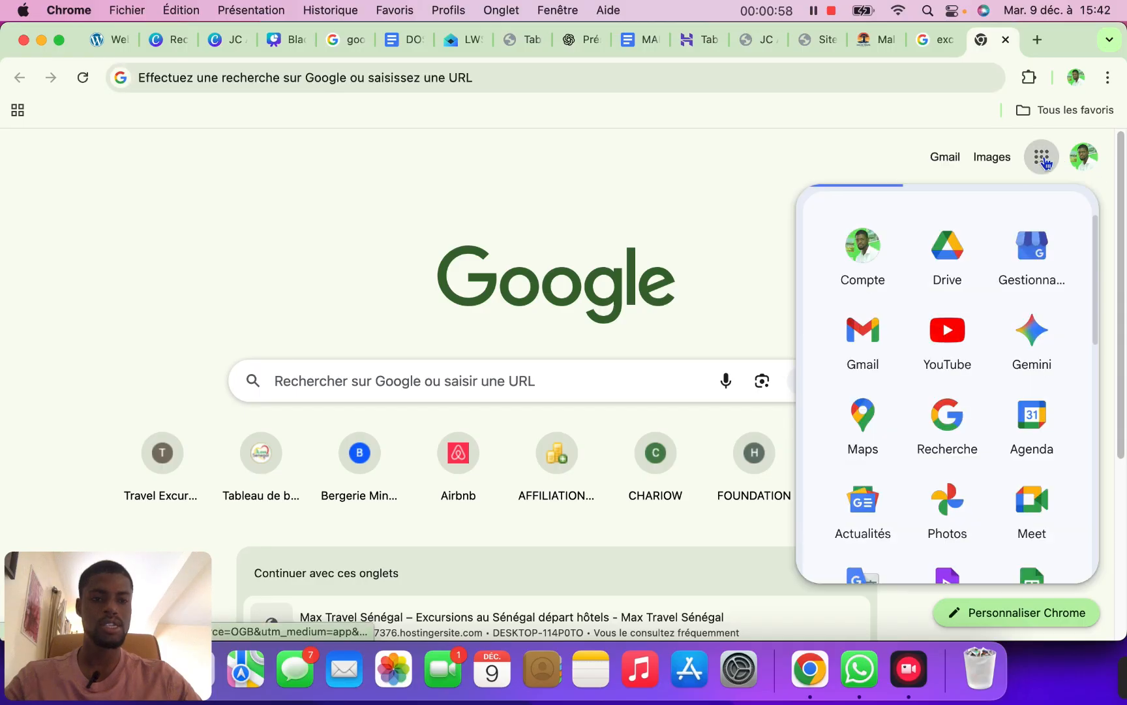
{"action": "left_click", "coordinate": [1034, 256]}
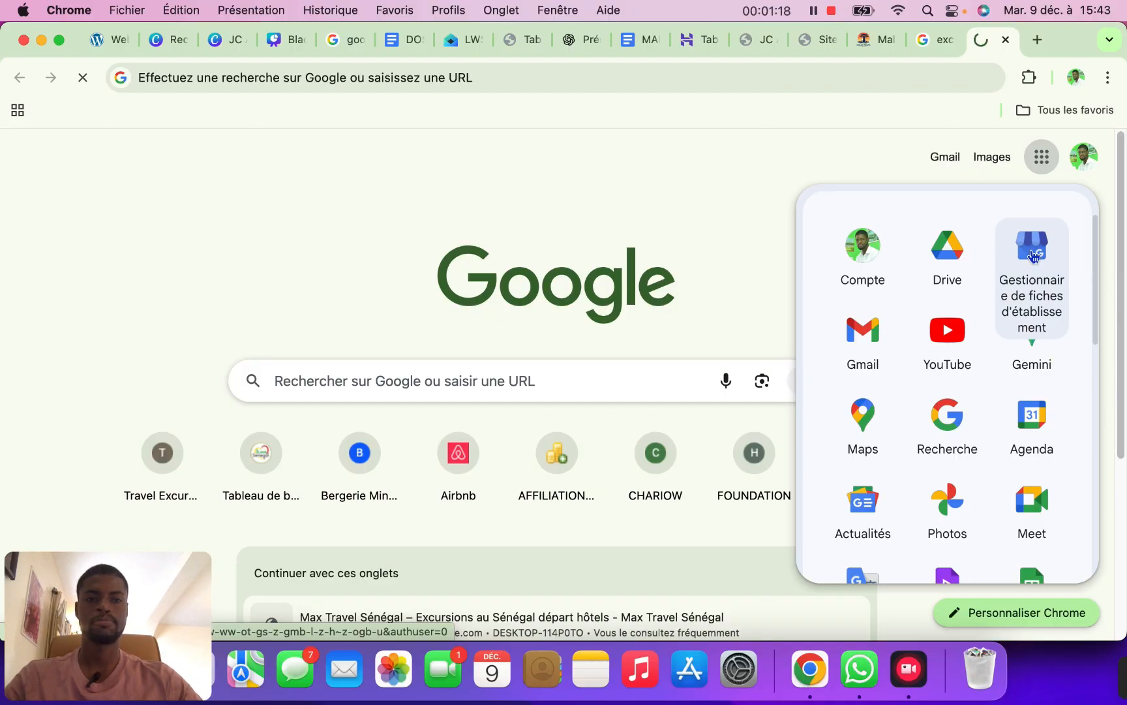
{"action": "left_click", "coordinate": [1033, 253]}
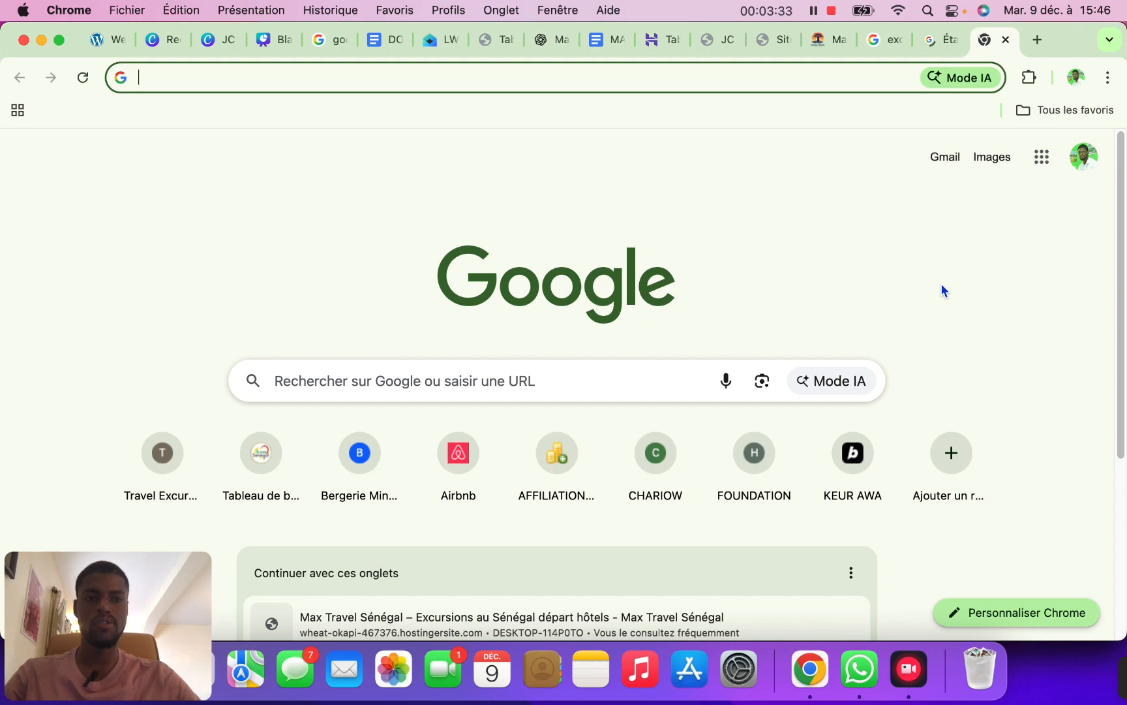
Back on the 'excursion senegal' results, open 'Voir plus d'établissements' to list all local agencies
{"action": "left_click", "coordinate": [883, 37]}
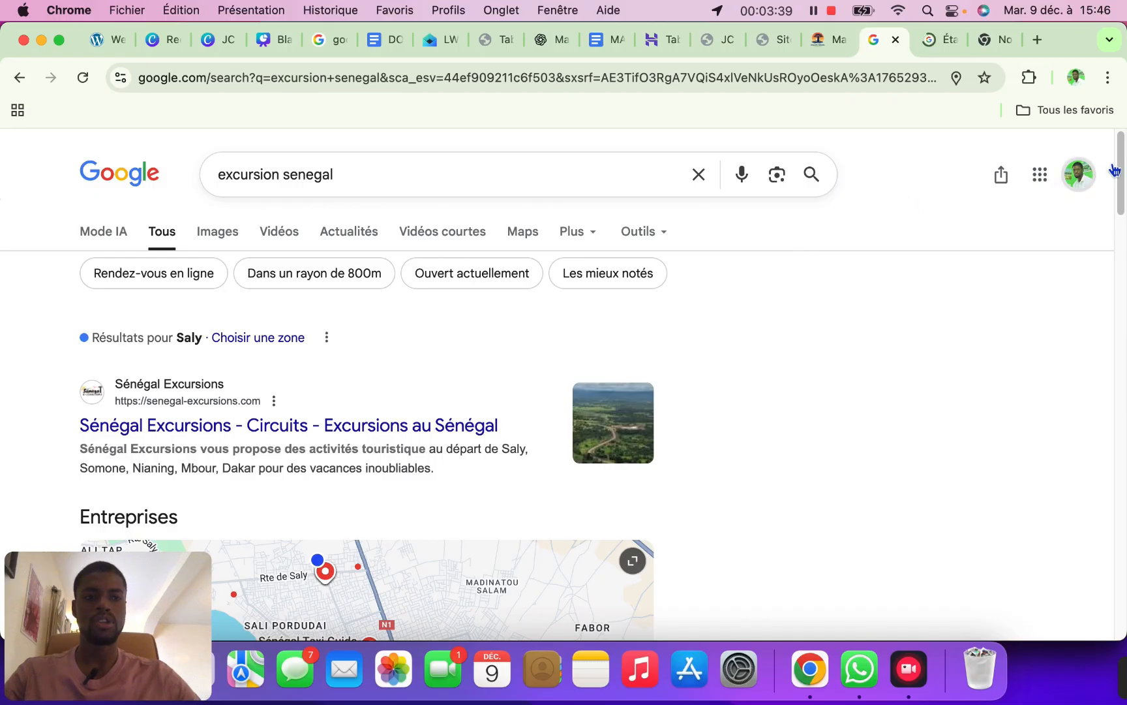
{"action": "scroll", "coordinate": [1113, 197], "scroll_direction": "down", "scroll_amount": 5}
{"action": "scroll", "coordinate": [1113, 198], "scroll_direction": "down", "scroll_amount": 4}
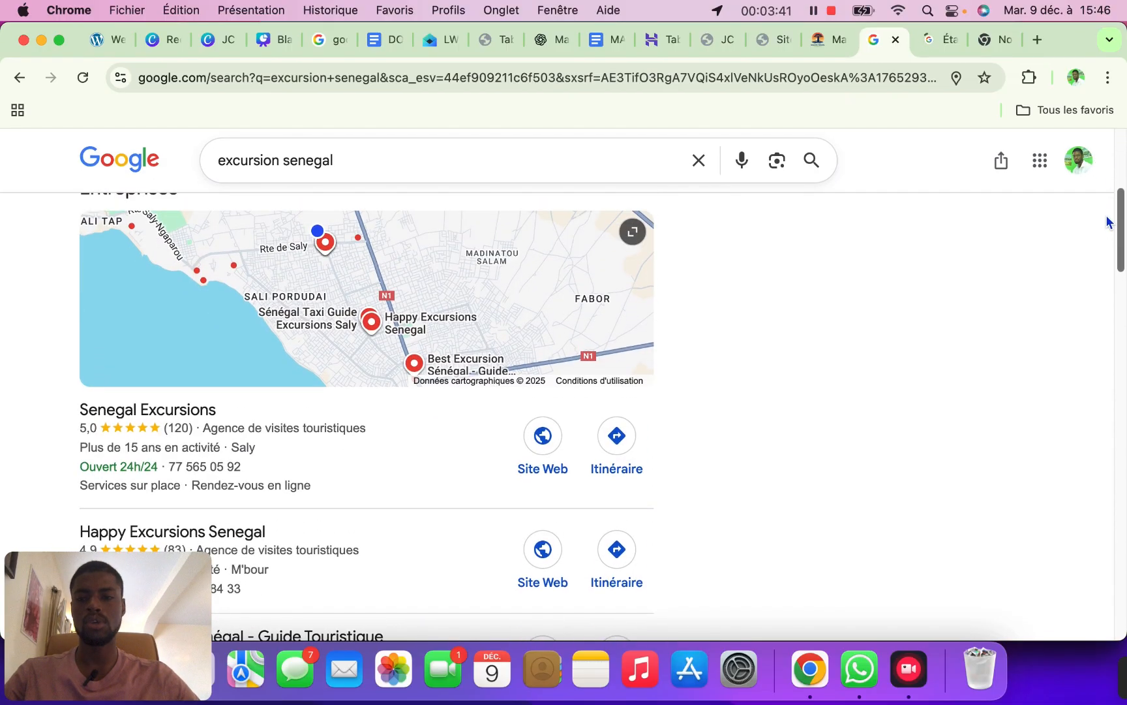
{"action": "scroll", "coordinate": [1107, 227], "scroll_direction": "down", "scroll_amount": 3}
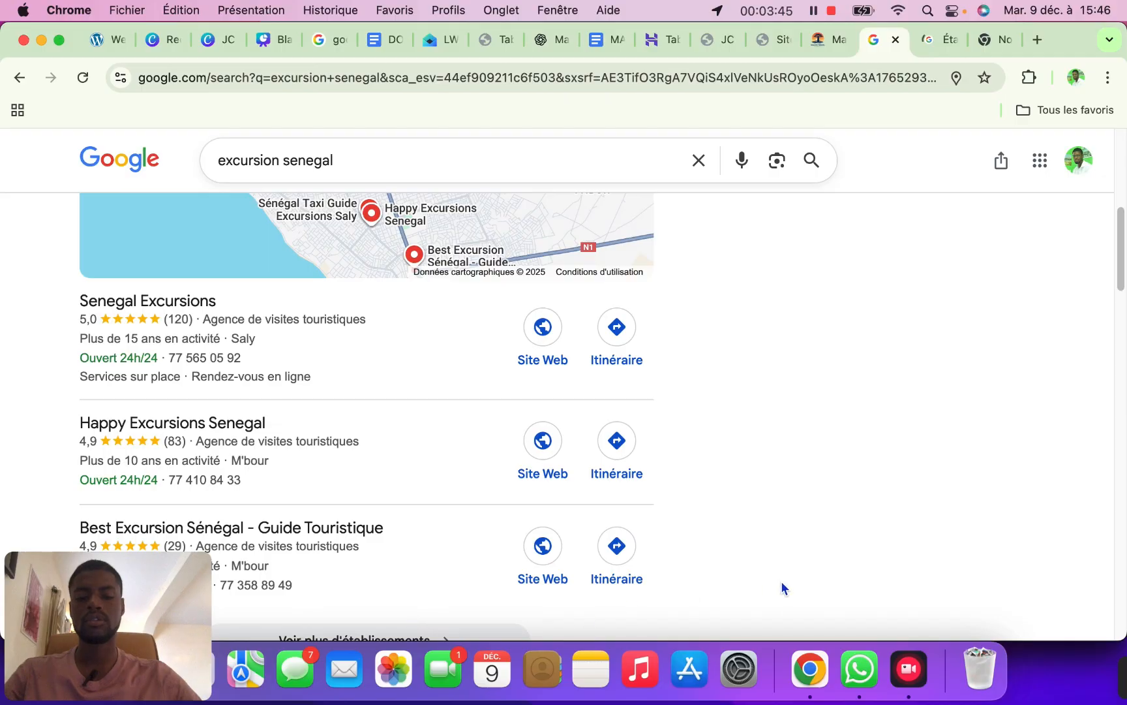
{"action": "left_click_drag", "start_coordinate": [76, 610], "coordinate": [976, 585]}
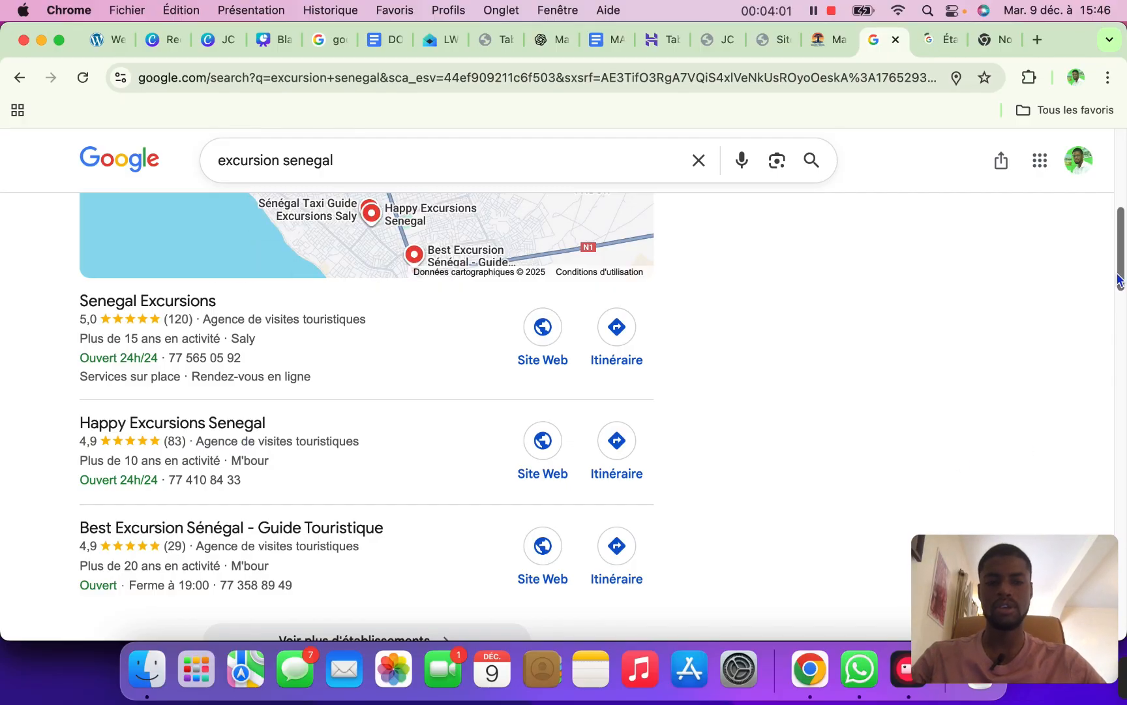
{"action": "left_click_drag", "start_coordinate": [1119, 280], "coordinate": [1086, 333]}
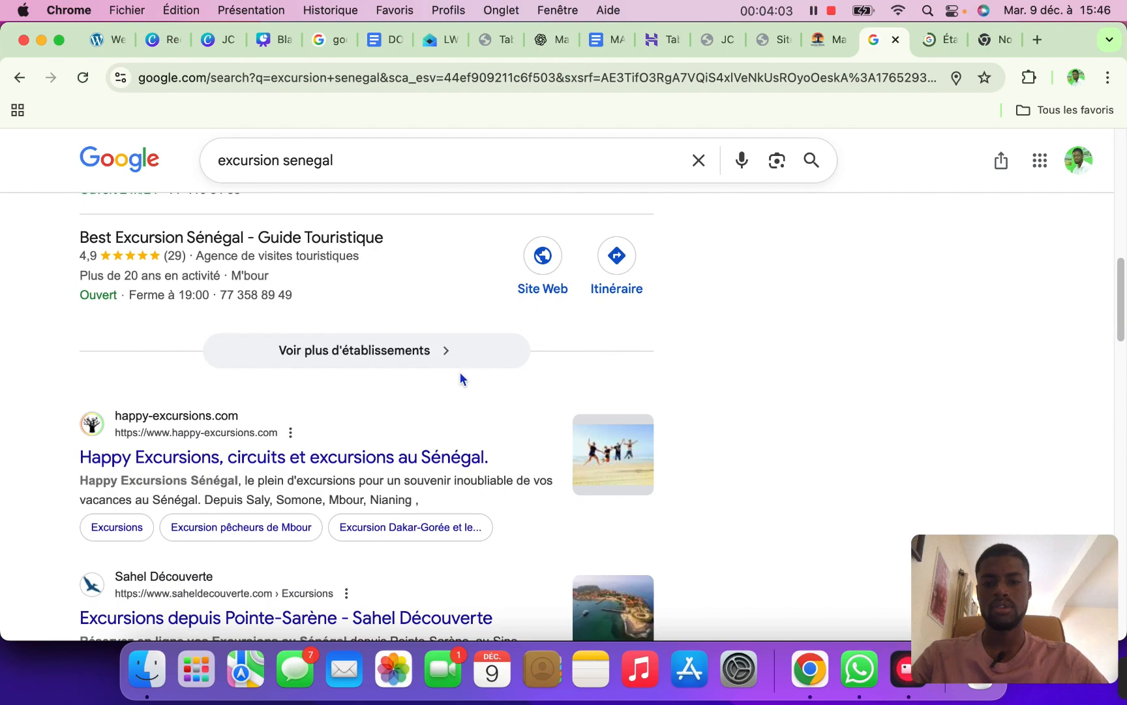
{"action": "left_click", "coordinate": [447, 356]}
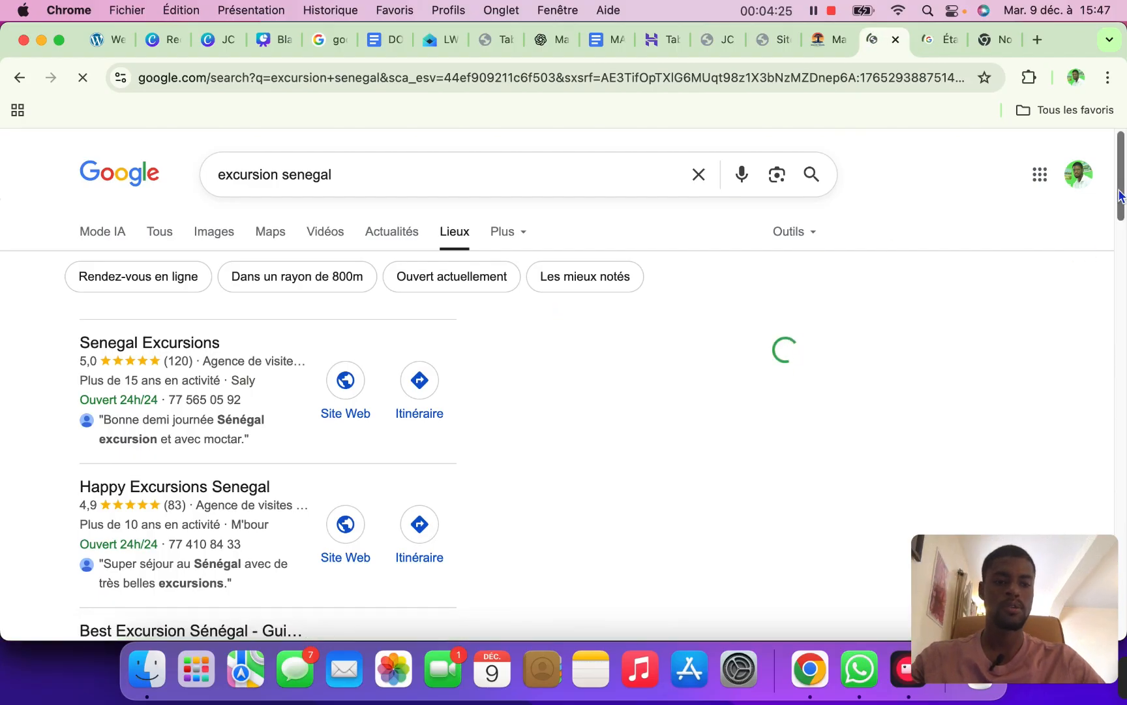
{"action": "left_click_drag", "start_coordinate": [1120, 195], "coordinate": [1120, 271]}
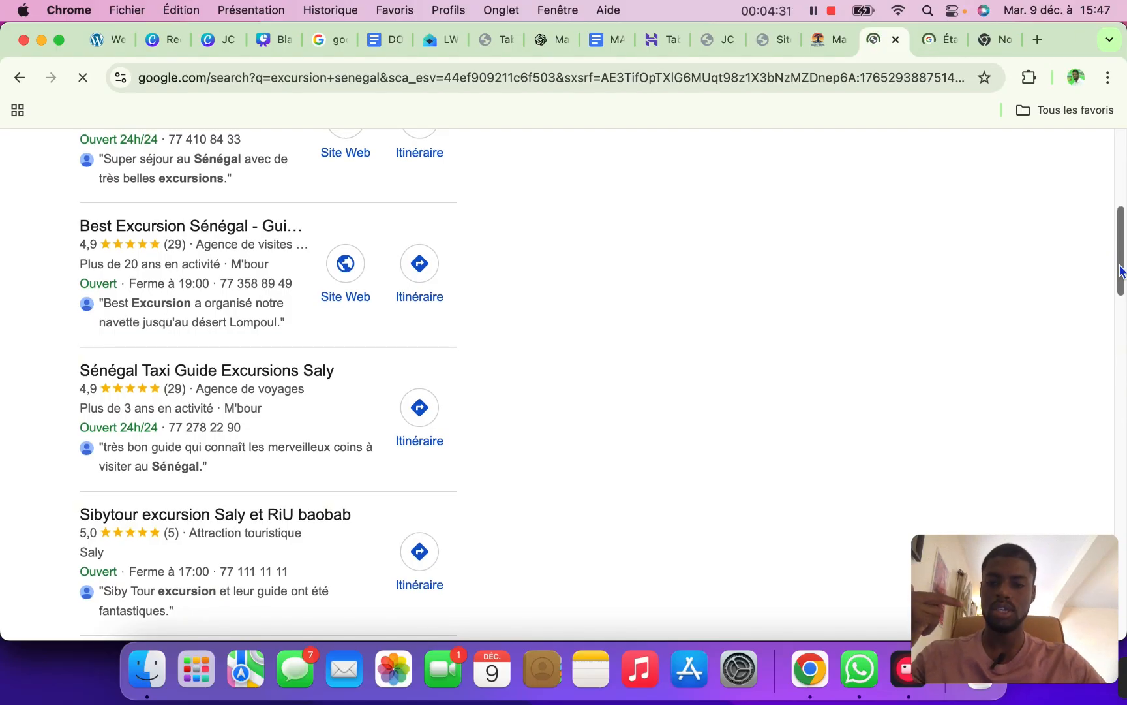
{"action": "left_click_drag", "start_coordinate": [1120, 271], "coordinate": [1094, 380]}
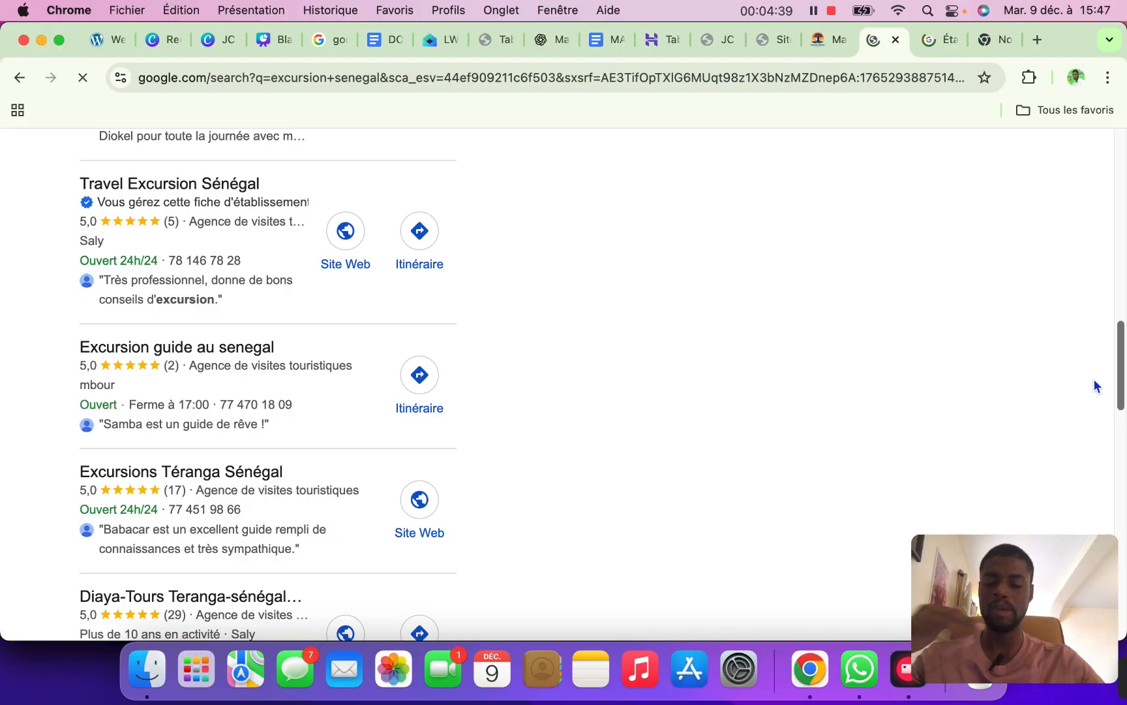
{"action": "left_click_drag", "start_coordinate": [1094, 380], "coordinate": [1091, 360]}
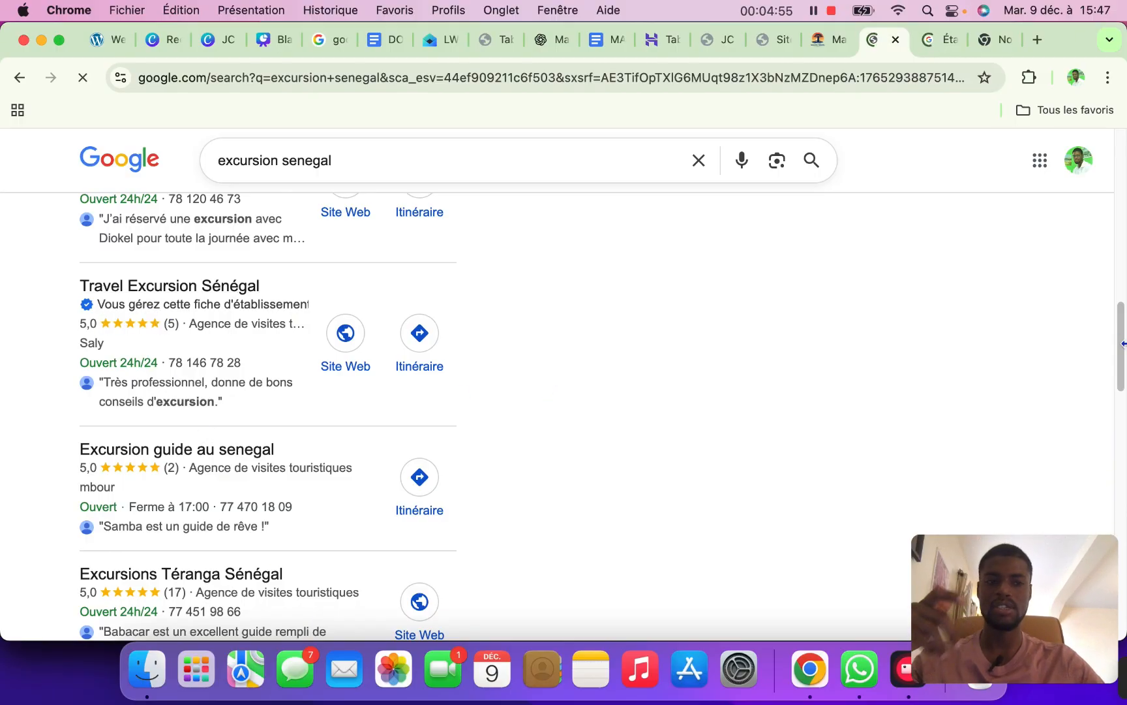
{"action": "scroll", "coordinate": [1117, 338], "scroll_direction": "up", "scroll_amount": 10}
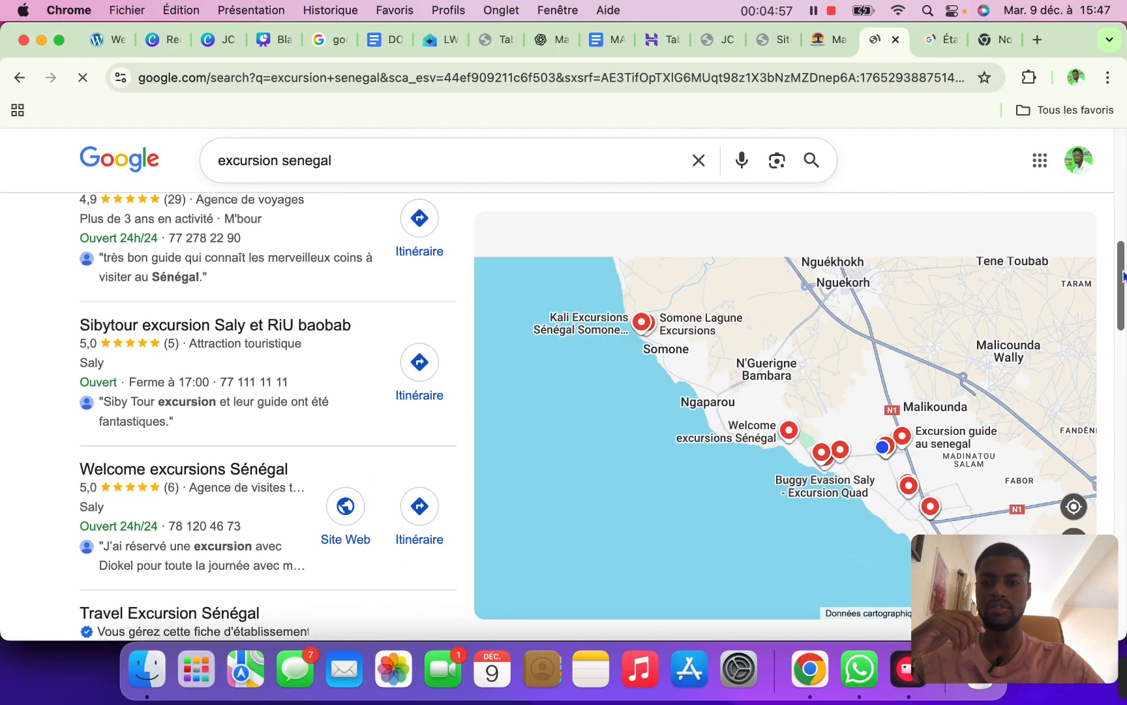
{"action": "scroll", "coordinate": [1111, 394], "scroll_direction": "down", "scroll_amount": 10}
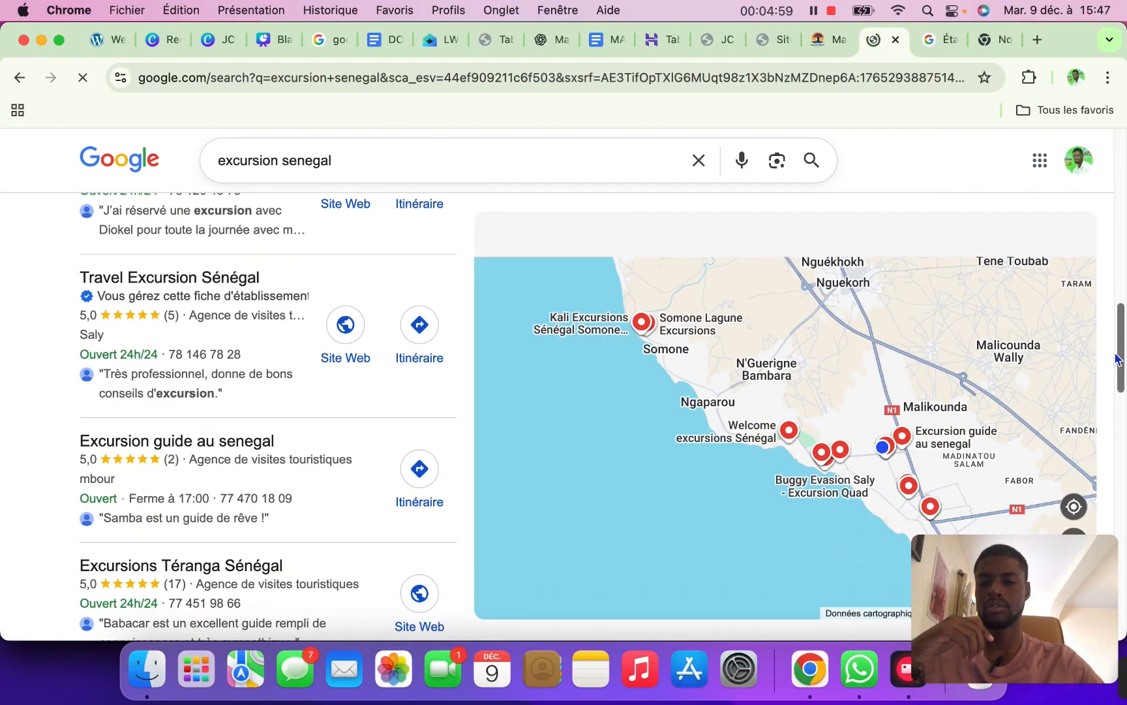
{"action": "left_click_drag", "start_coordinate": [1111, 393], "coordinate": [1089, 514]}
{"action": "scroll", "coordinate": [1089, 511], "scroll_direction": "down", "scroll_amount": 5}
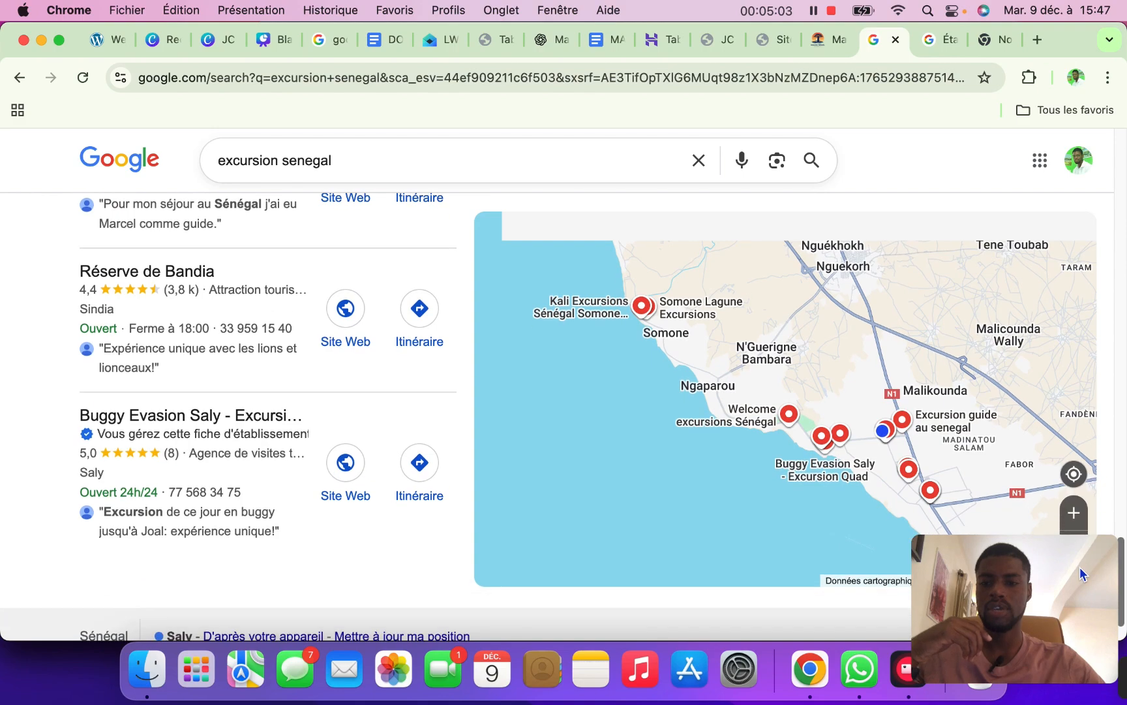
{"action": "scroll", "coordinate": [1080, 567], "scroll_direction": "down", "scroll_amount": 3}
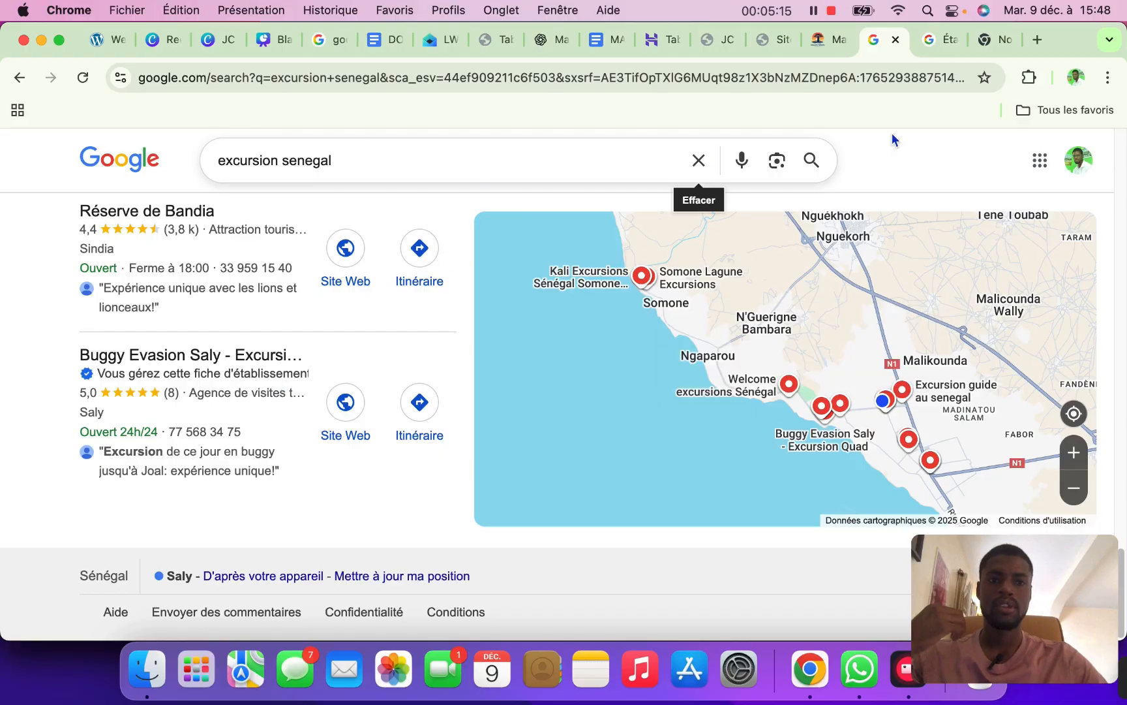
Go to the establishments list in Gestionnaire de fiches and expand the 'Ajouter un établissement' dropdown
{"action": "left_click", "coordinate": [937, 48]}
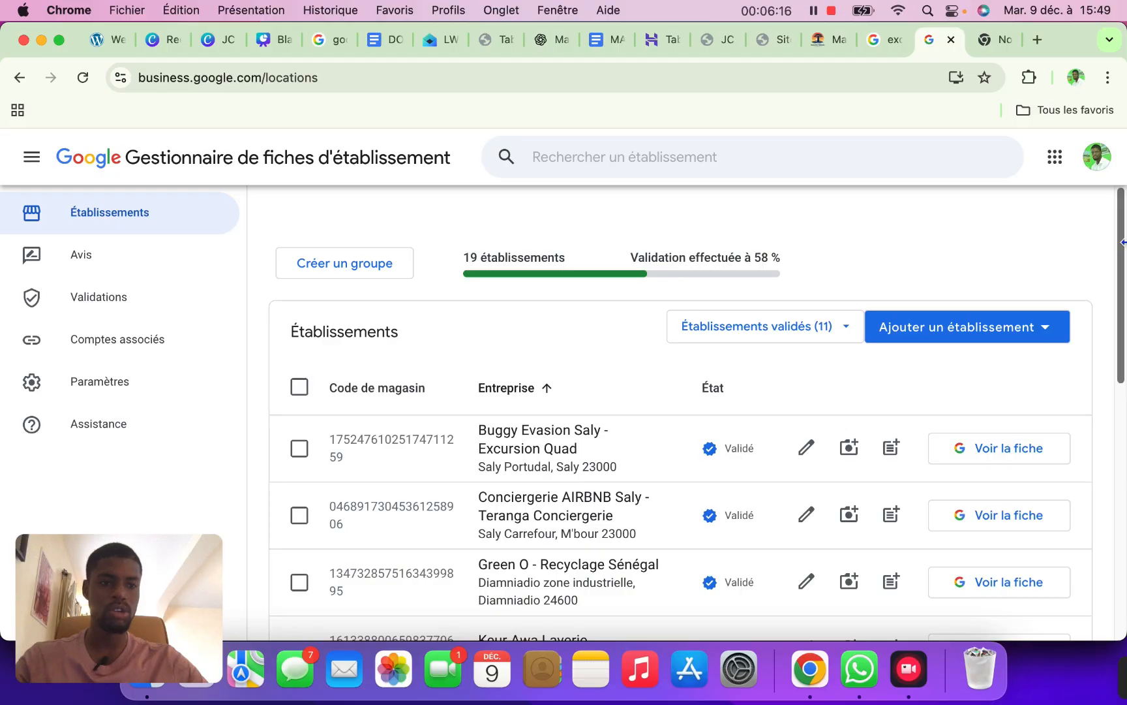
{"action": "left_click_drag", "start_coordinate": [1121, 241], "coordinate": [1098, 185]}
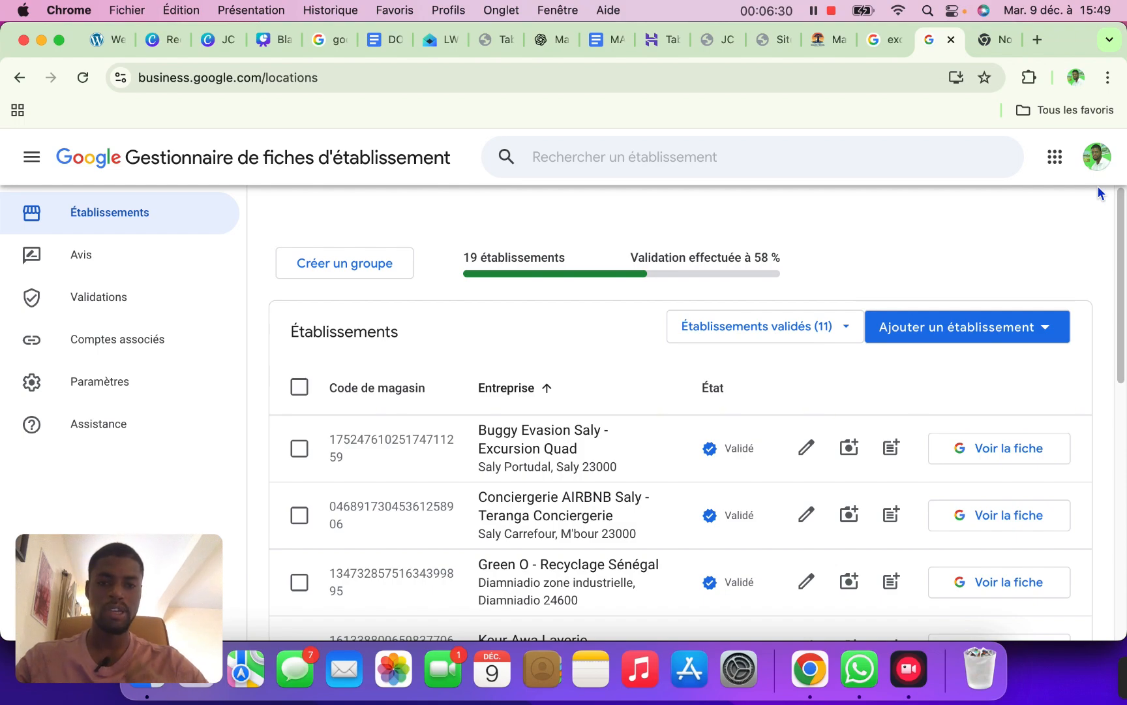
{"action": "left_click", "coordinate": [976, 332]}
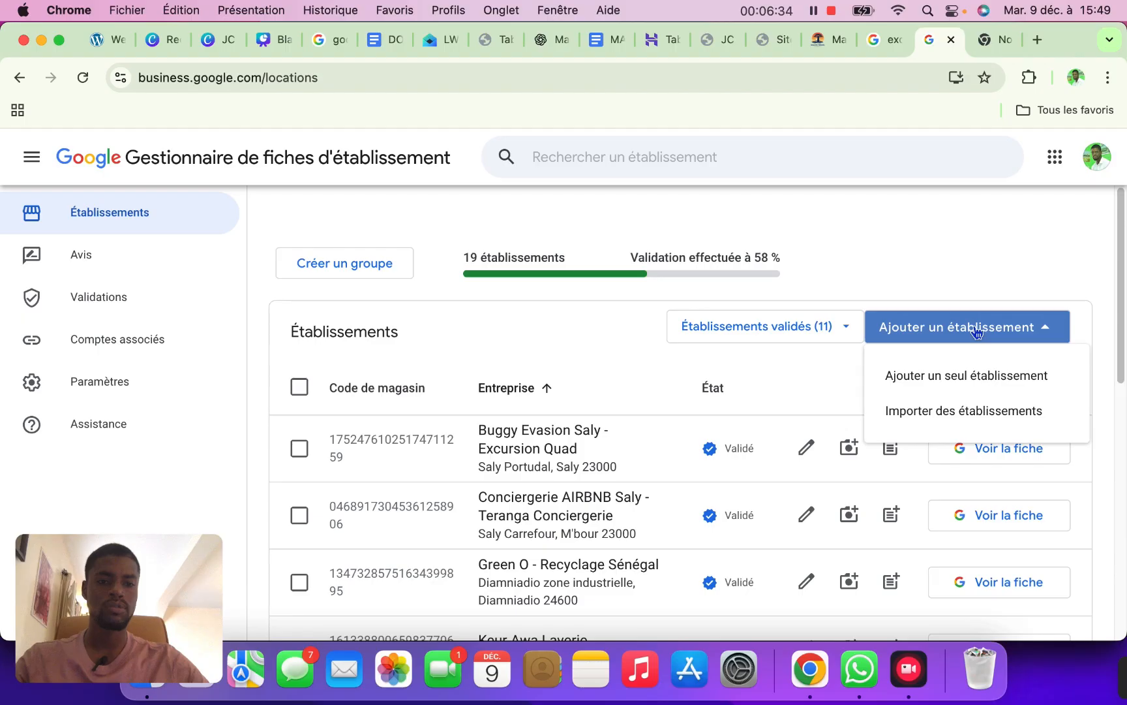
Start adding a single establishment named Malick Travel Sénégal from the name suggestions
{"action": "left_click", "coordinate": [982, 381]}
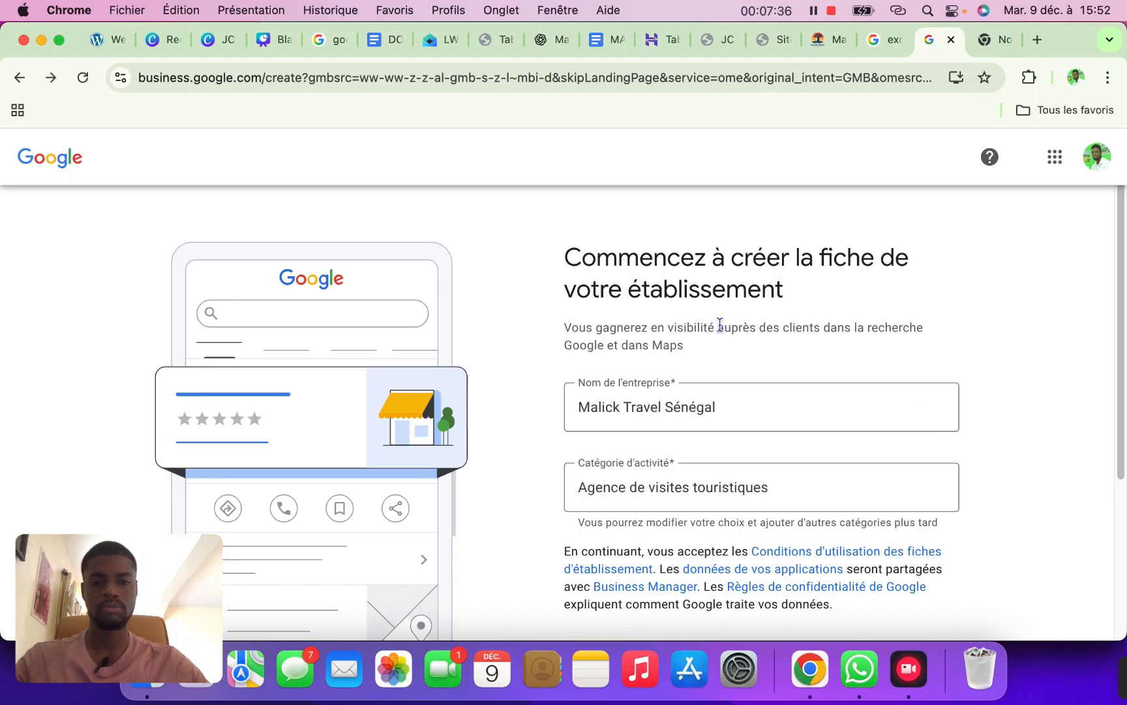
{"action": "scroll", "coordinate": [1109, 289], "scroll_direction": "down", "scroll_amount": 1}
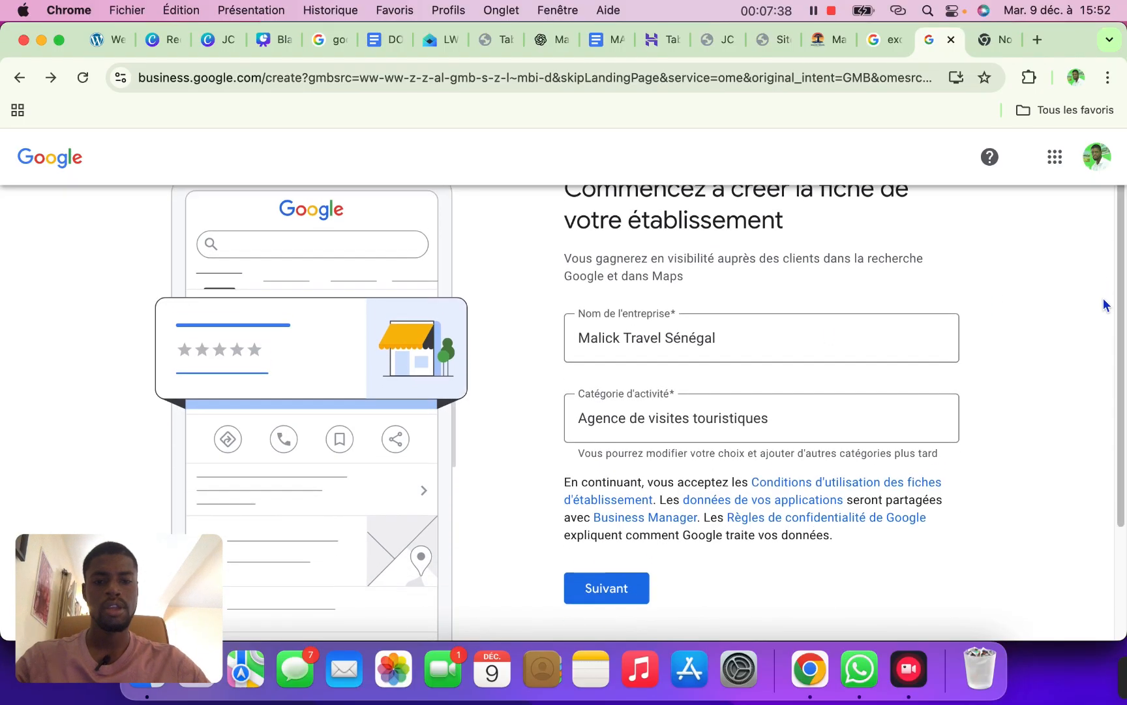
{"action": "left_click", "coordinate": [743, 336]}
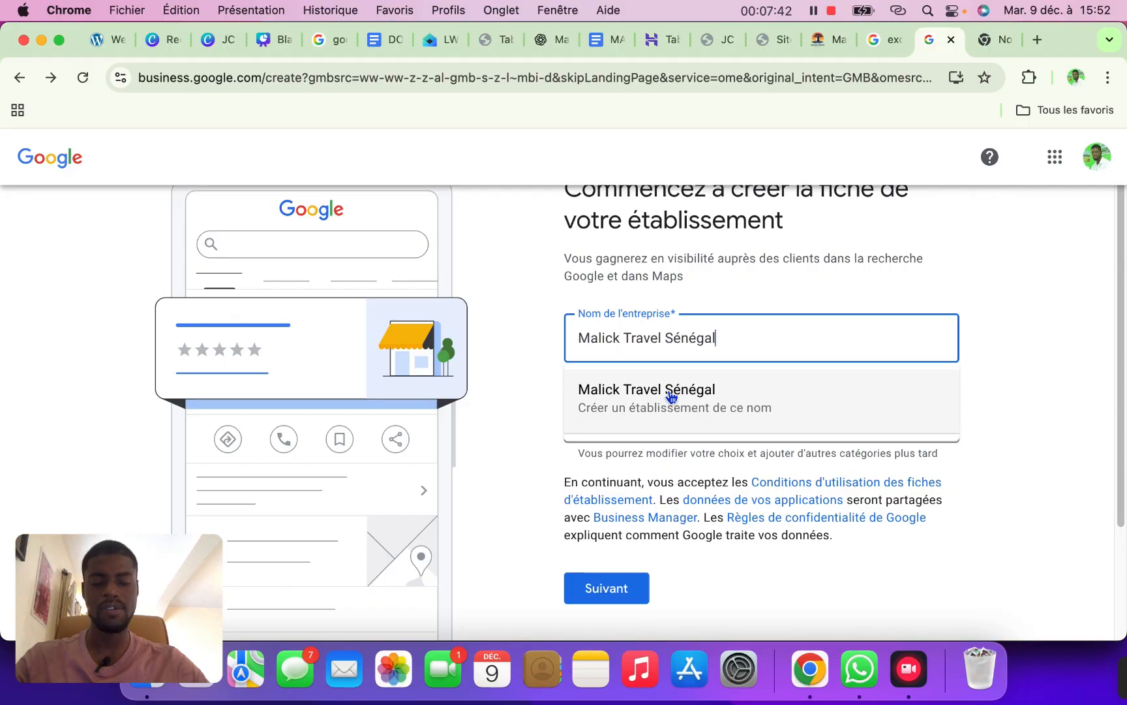
{"action": "left_click", "coordinate": [670, 395]}
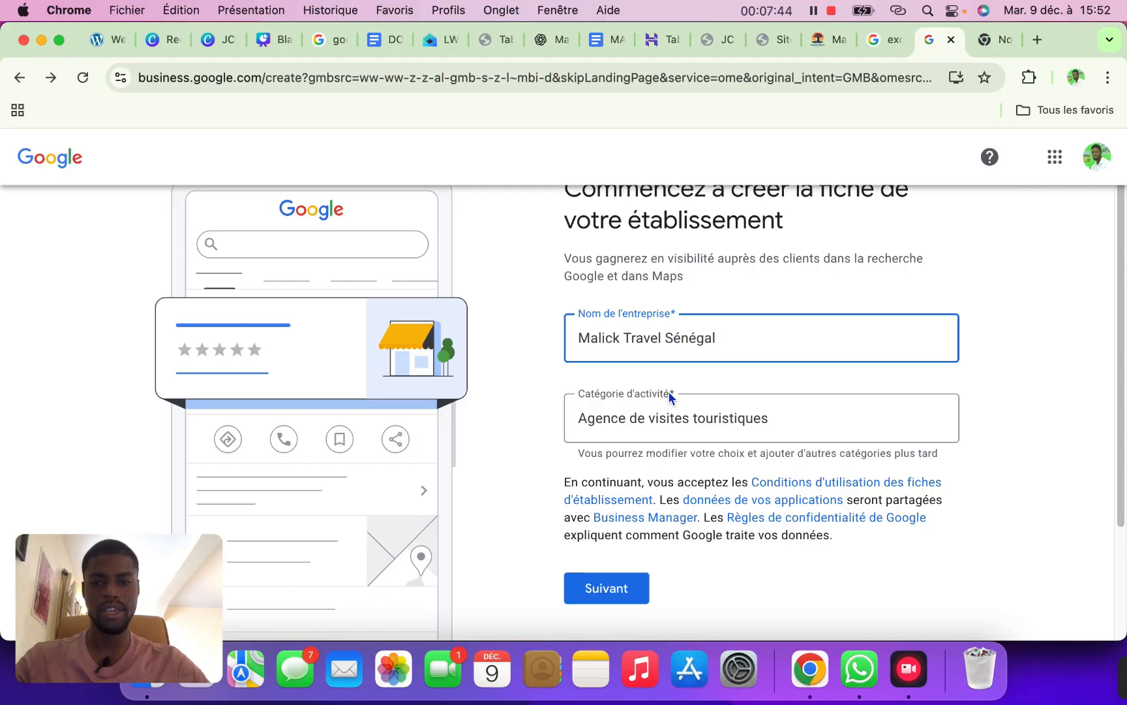
Keep 'Agence de visites touristiques' as the category and continue
{"action": "left_click", "coordinate": [773, 414]}
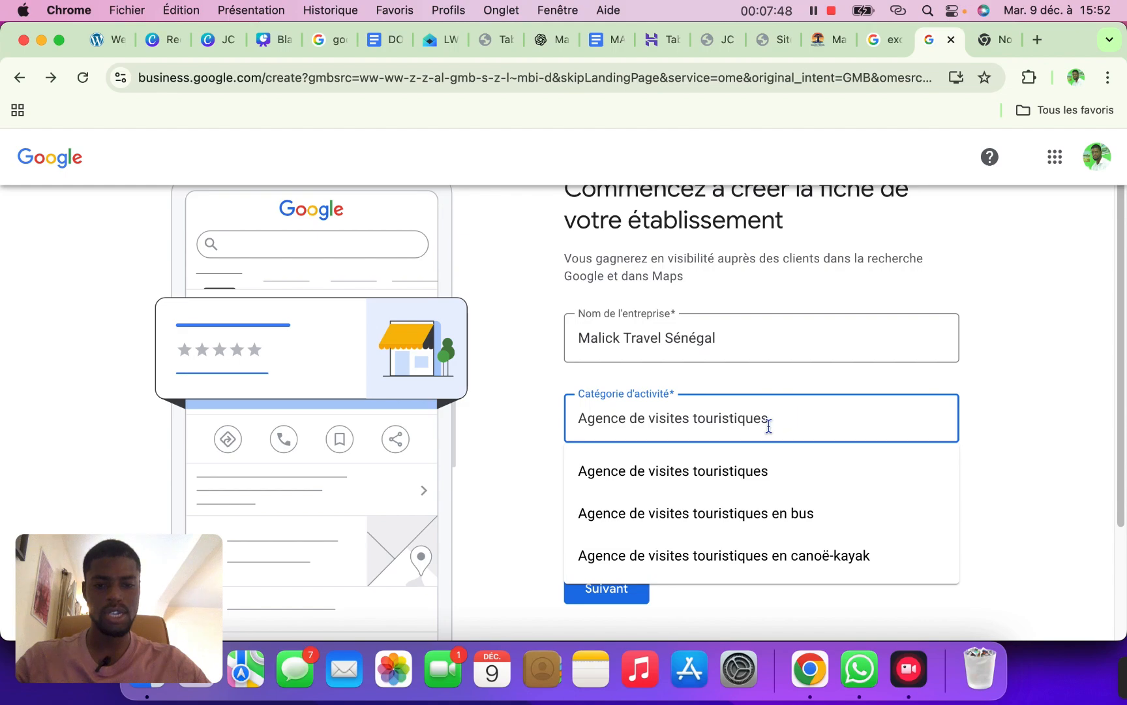
{"action": "left_click", "coordinate": [712, 467]}
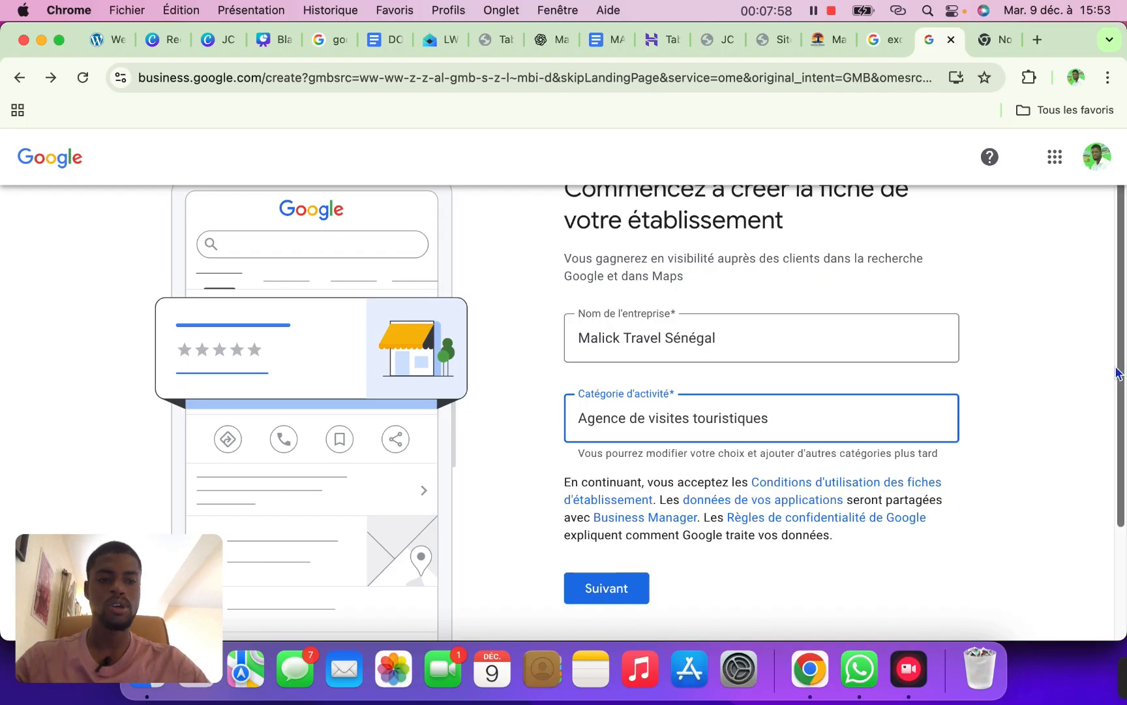
{"action": "left_click_drag", "start_coordinate": [1118, 373], "coordinate": [1110, 461]}
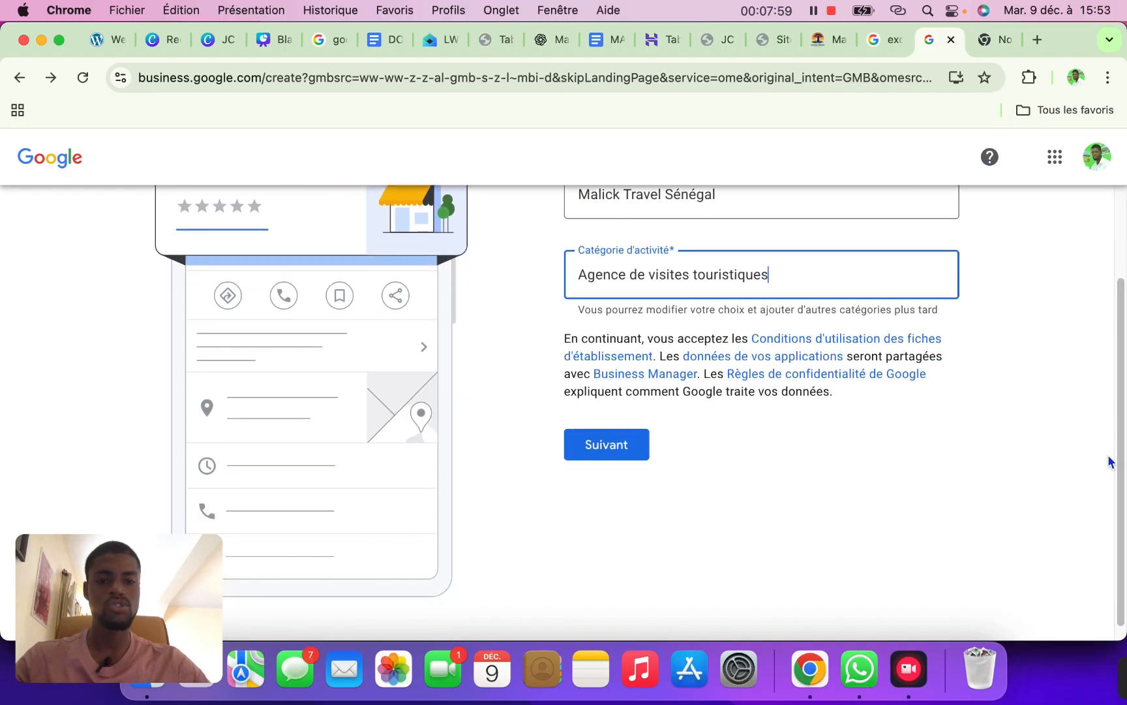
{"action": "left_click", "coordinate": [631, 452]}
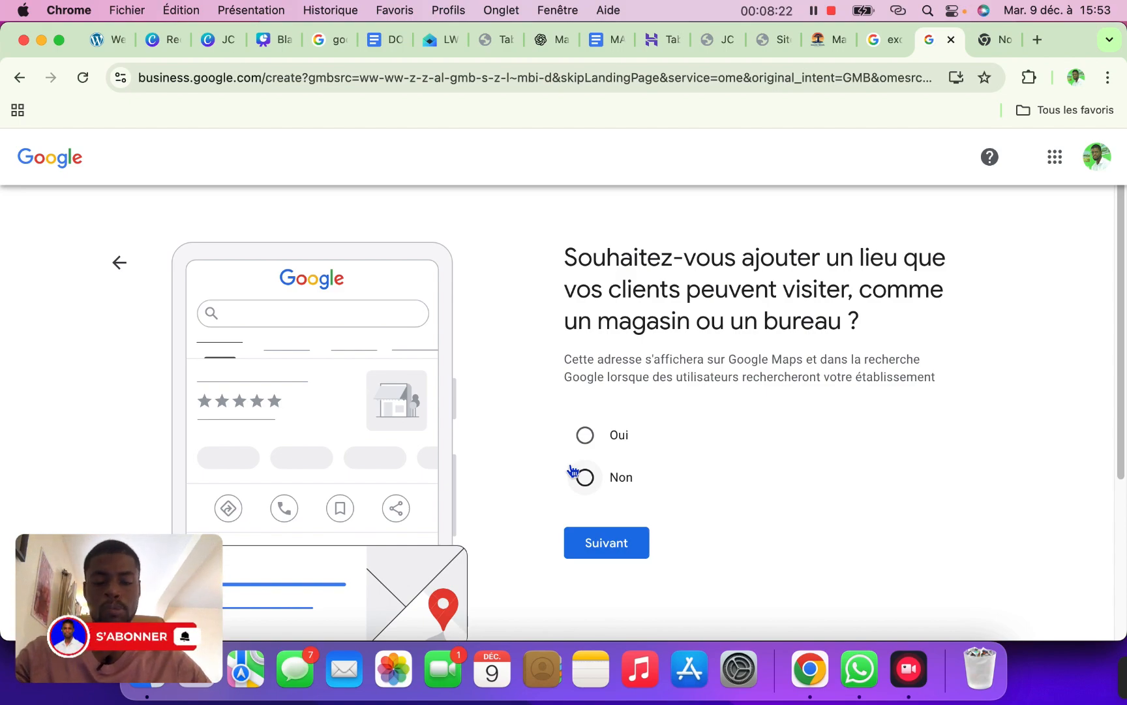
Answer Oui to having a location customers can visit
{"action": "left_click", "coordinate": [585, 435]}
{"action": "left_click", "coordinate": [585, 477]}
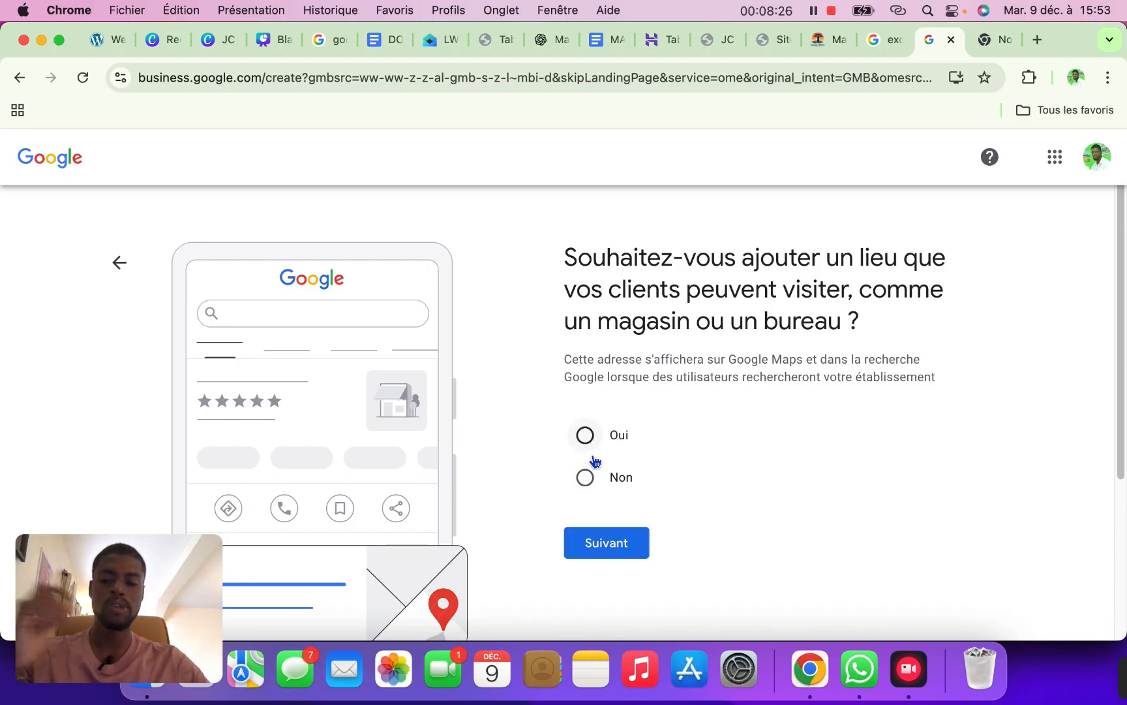
{"action": "left_click", "coordinate": [585, 435]}
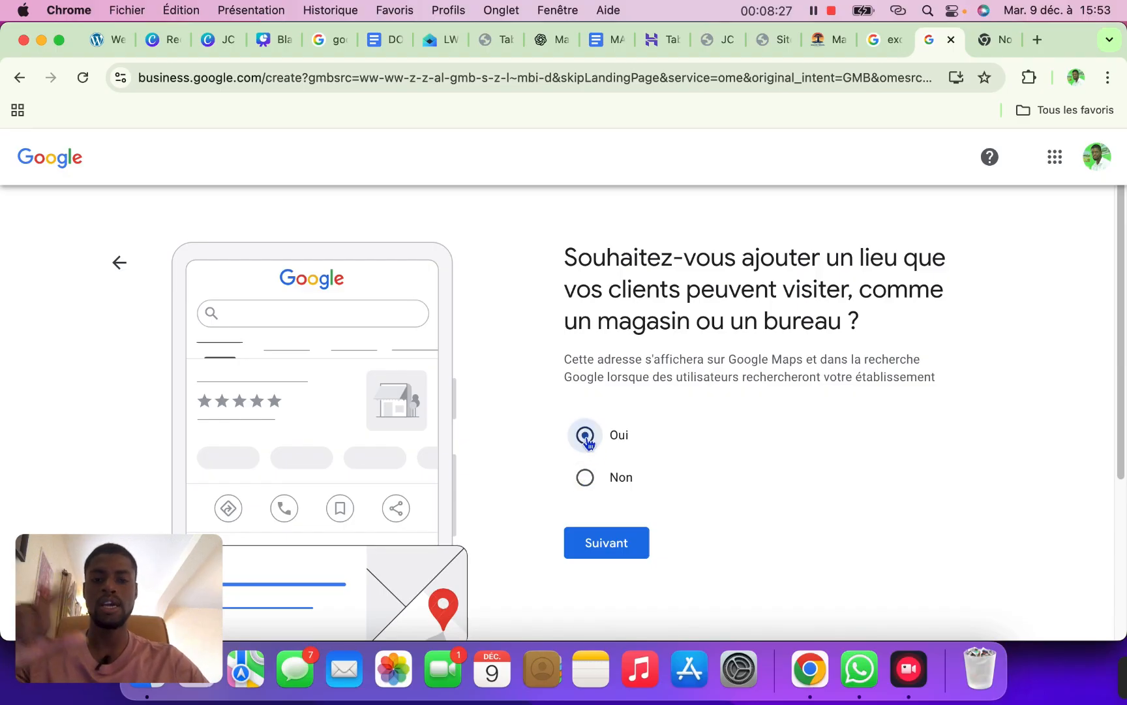
{"action": "left_click", "coordinate": [618, 539]}
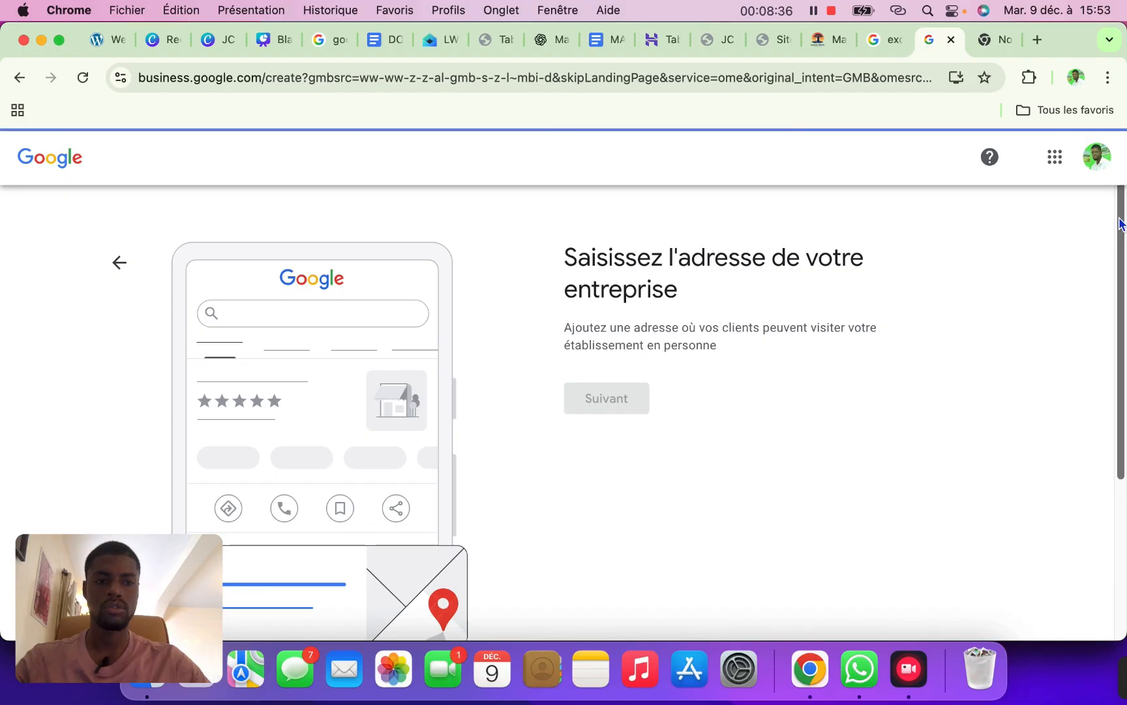
Enter address Nianing, postal code 23000 and city M'bour, then submit it
{"action": "mouse_move", "coordinate": [1119, 223]}
{"action": "left_mouse_down"}
{"action": "mouse_move", "coordinate": [1115, 320]}
{"action": "mouse_move", "coordinate": [1118, 230]}
{"action": "left_mouse_up"}
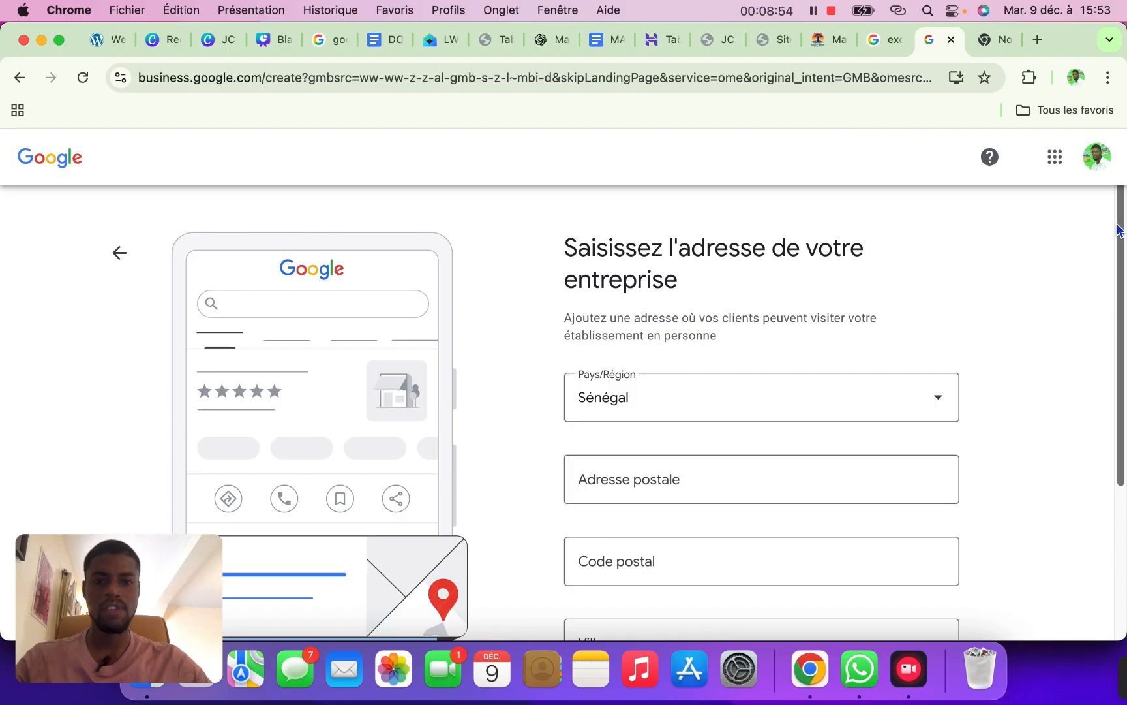
{"action": "scroll", "coordinate": [1116, 281], "scroll_direction": "down", "scroll_amount": 5}
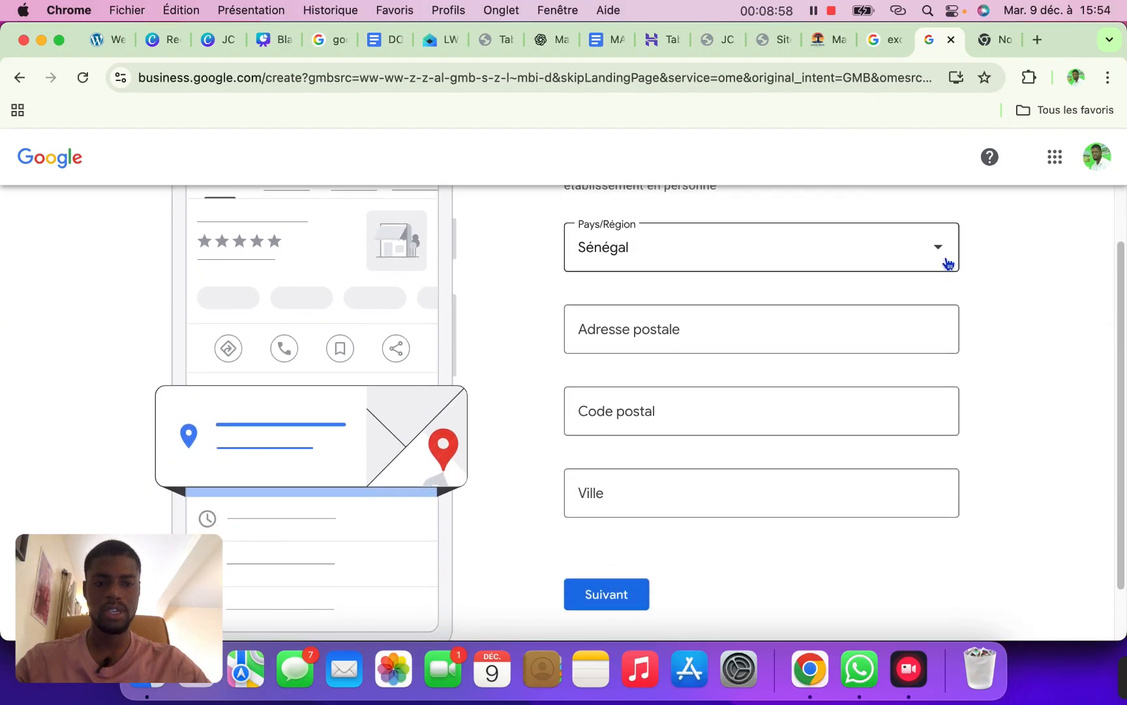
{"action": "left_click", "coordinate": [747, 325]}
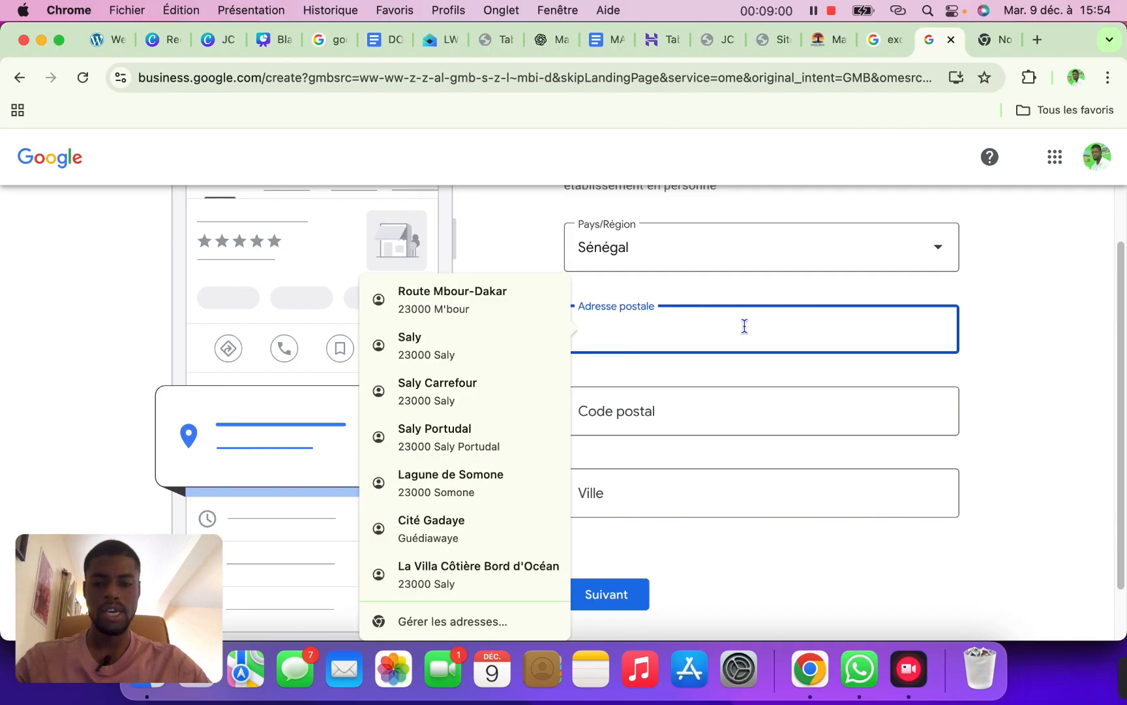
{"action": "type", "text": "Nianing"}
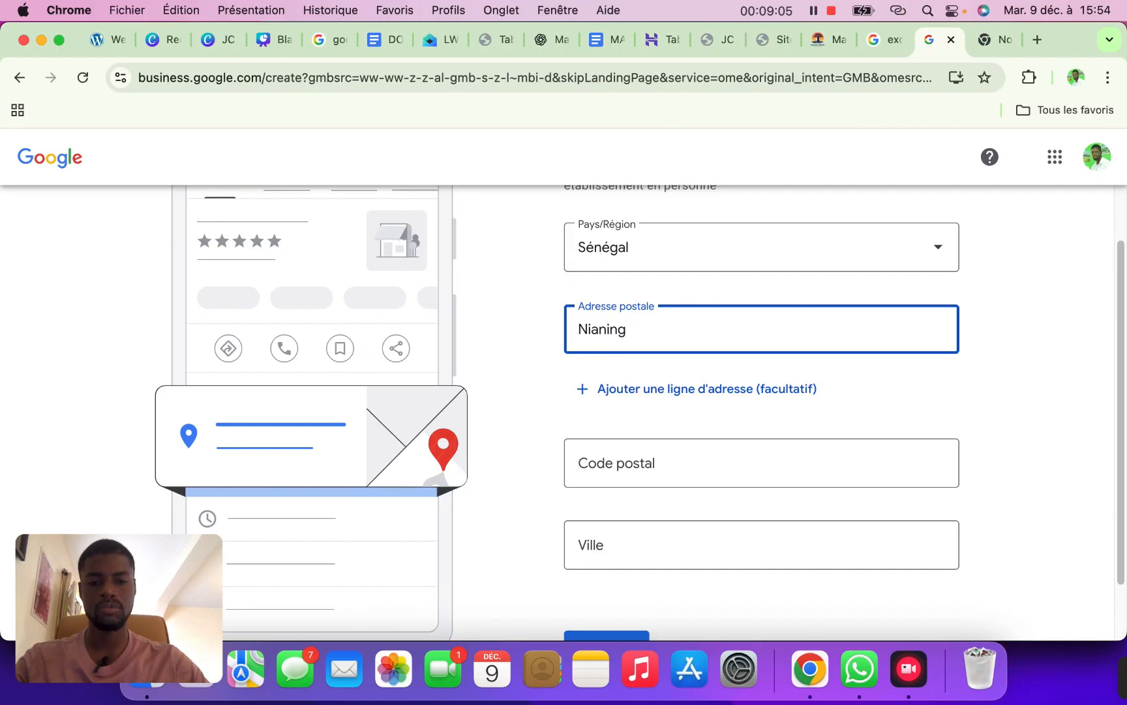
{"action": "left_click", "coordinate": [672, 465]}
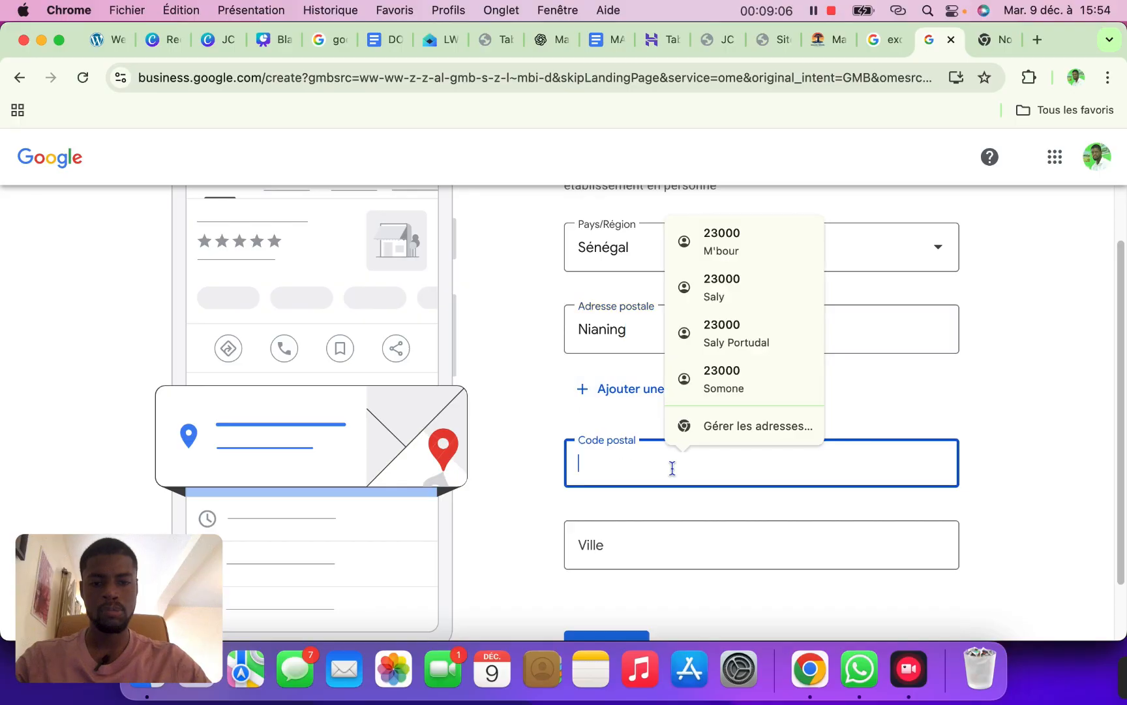
{"action": "type", "text": "2300"}
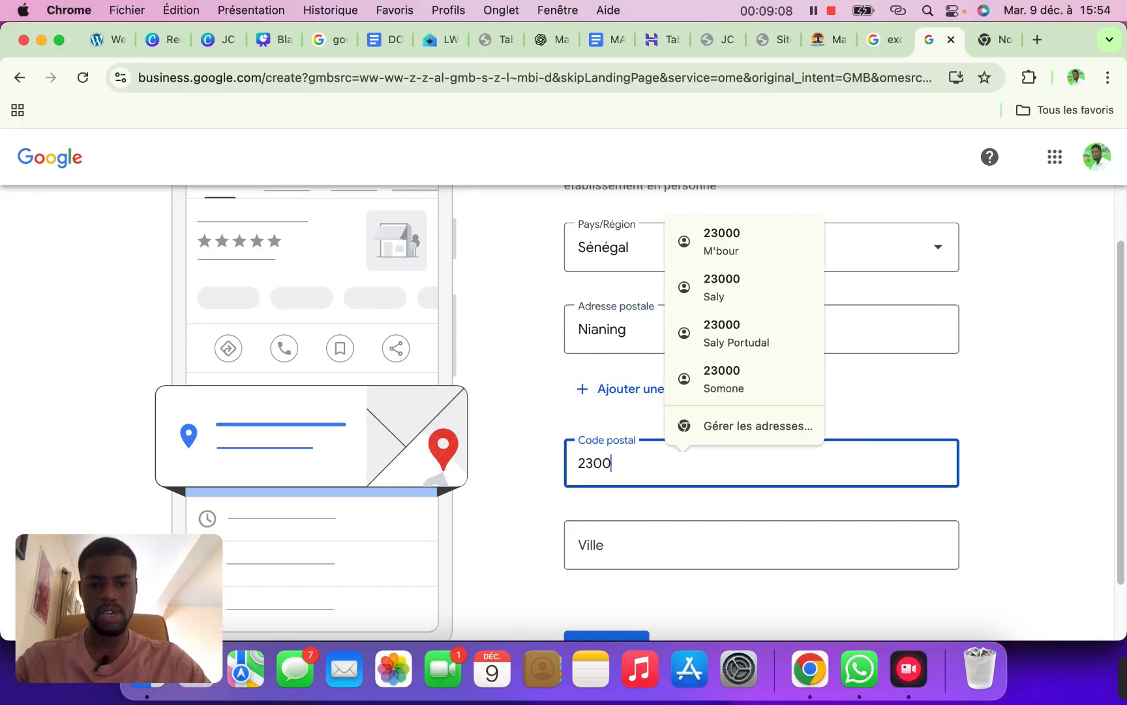
{"action": "type", "text": "0"}
{"action": "left_click", "coordinate": [656, 553]}
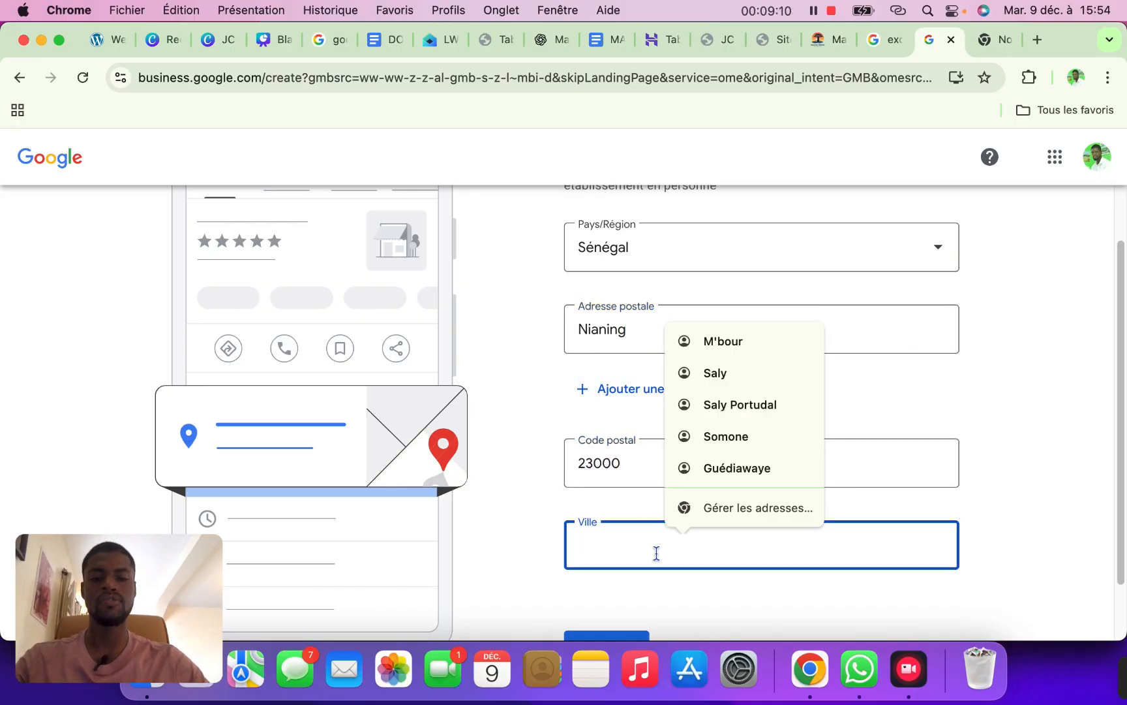
{"action": "type", "text": "M"}
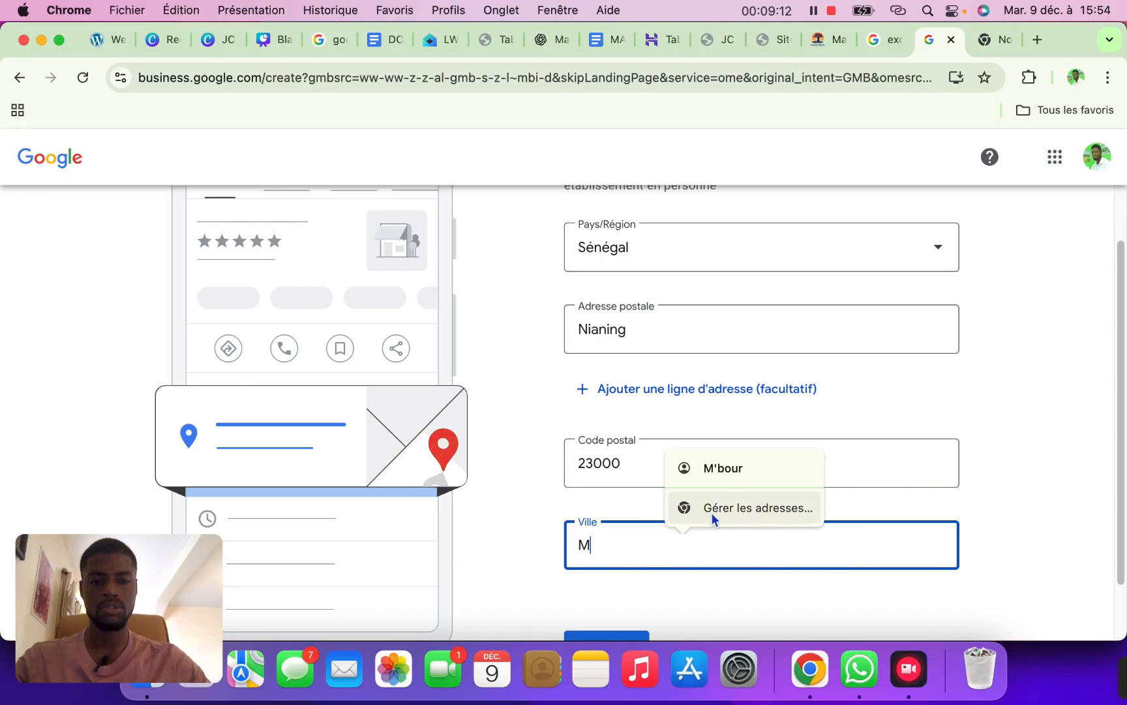
{"action": "left_click", "coordinate": [734, 479]}
{"action": "scroll", "coordinate": [1109, 352], "scroll_direction": "down", "scroll_amount": 2}
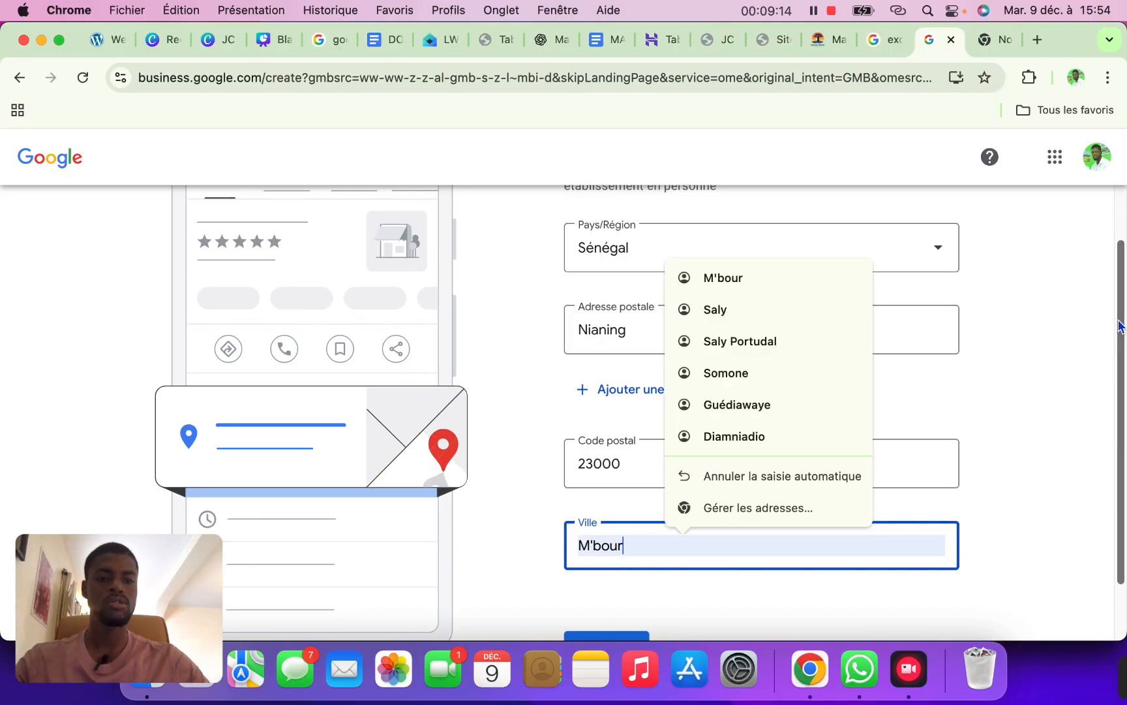
{"action": "left_click", "coordinate": [593, 577]}
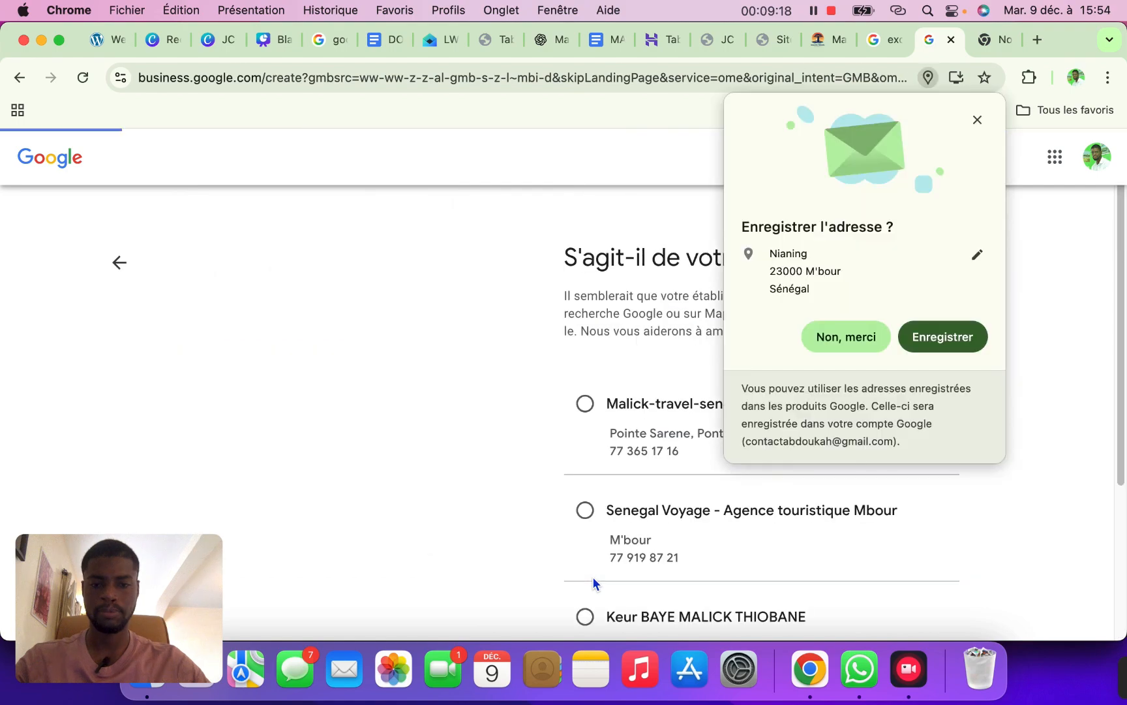
Dismiss the address-saving prompt and briefly check the agency's own website tab
{"action": "left_click", "coordinate": [855, 339]}
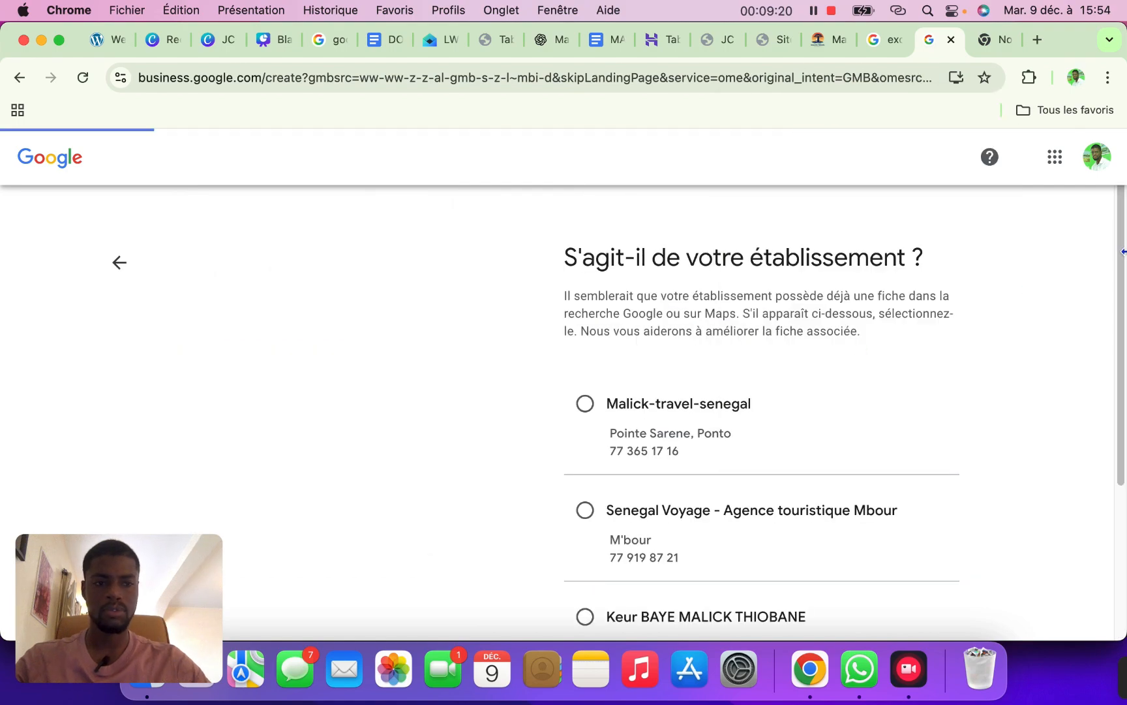
{"action": "scroll", "coordinate": [1118, 245], "scroll_direction": "down", "scroll_amount": 2}
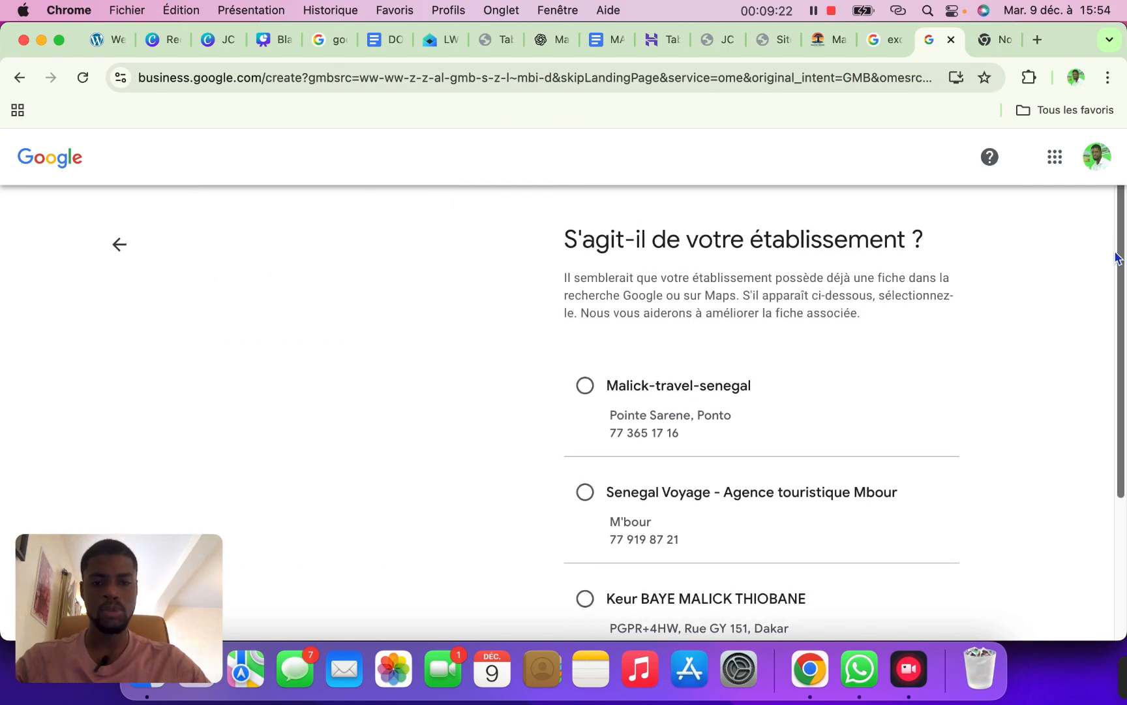
{"action": "scroll", "coordinate": [1117, 258], "scroll_direction": "up", "scroll_amount": 2}
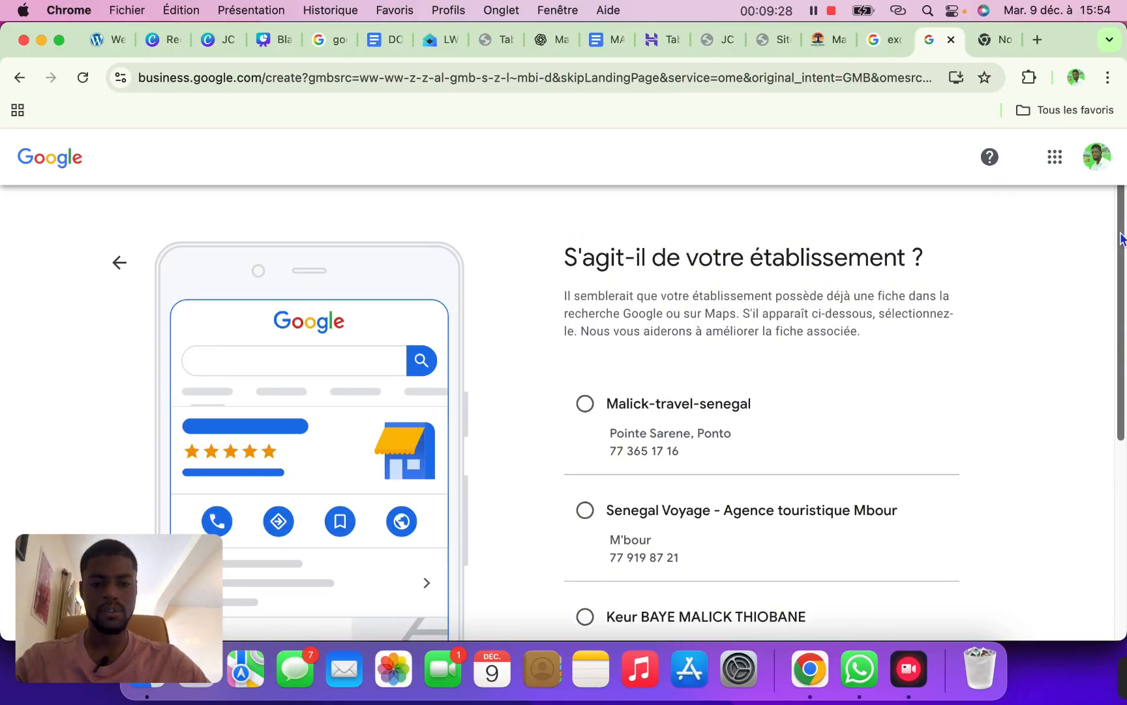
{"action": "left_click", "coordinate": [828, 41]}
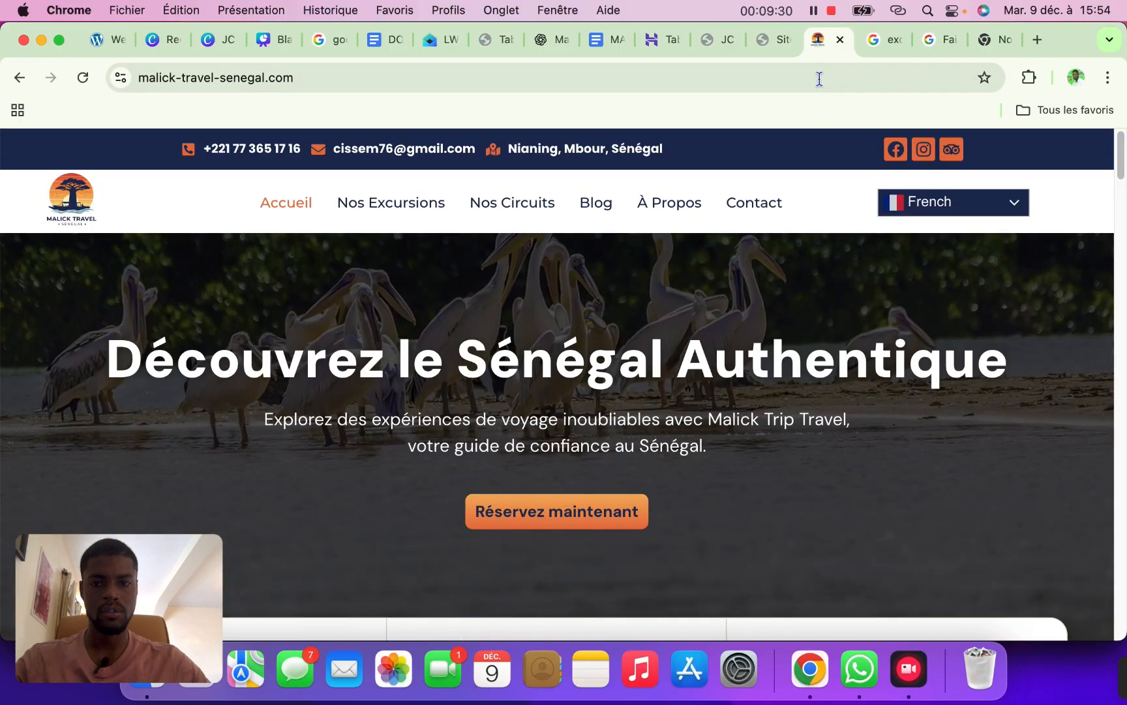
{"action": "left_click", "coordinate": [932, 46]}
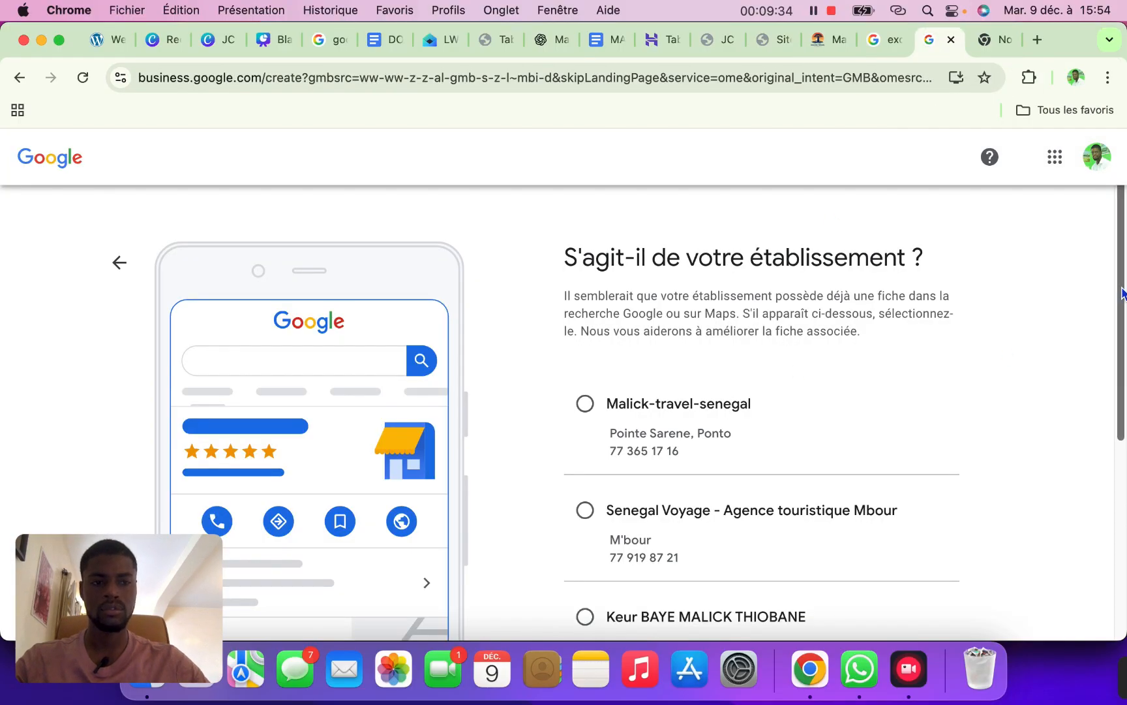
Choose 'Aucun de ceux-ci' to reject the three suggested listings and continue
{"action": "scroll", "coordinate": [1105, 385], "scroll_direction": "down", "scroll_amount": 3}
{"action": "scroll", "coordinate": [1096, 417], "scroll_direction": "down", "scroll_amount": 3}
{"action": "scroll", "coordinate": [1082, 457], "scroll_direction": "up", "scroll_amount": 3}
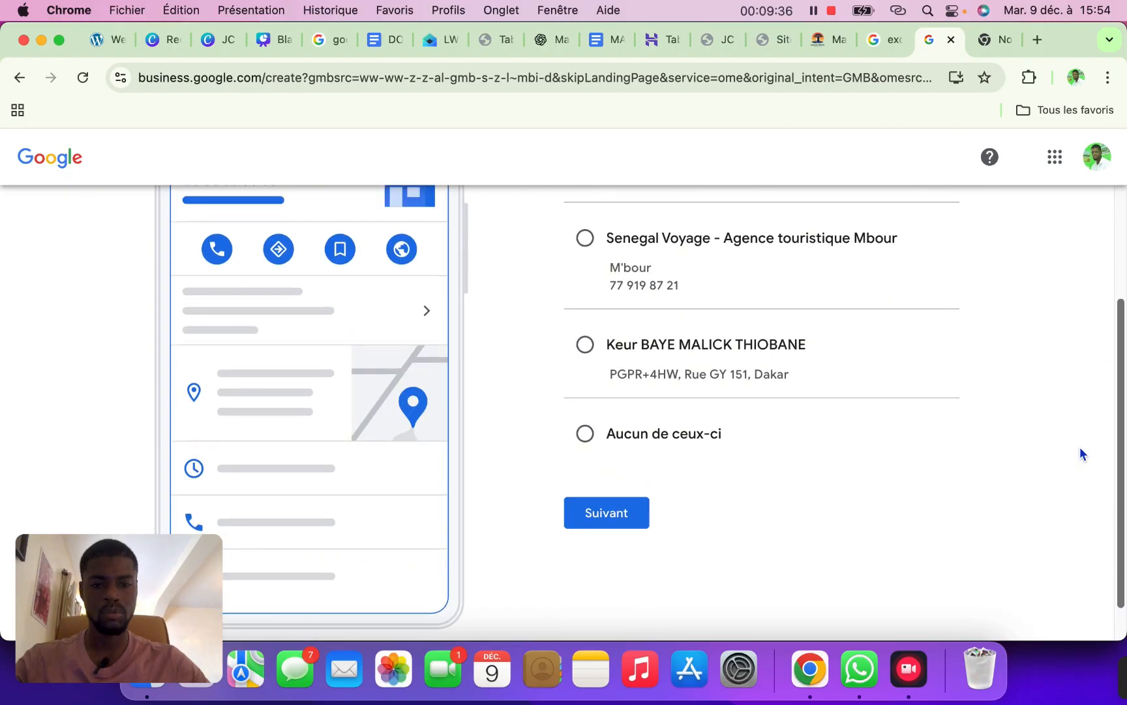
{"action": "scroll", "coordinate": [1116, 374], "scroll_direction": "up", "scroll_amount": 3}
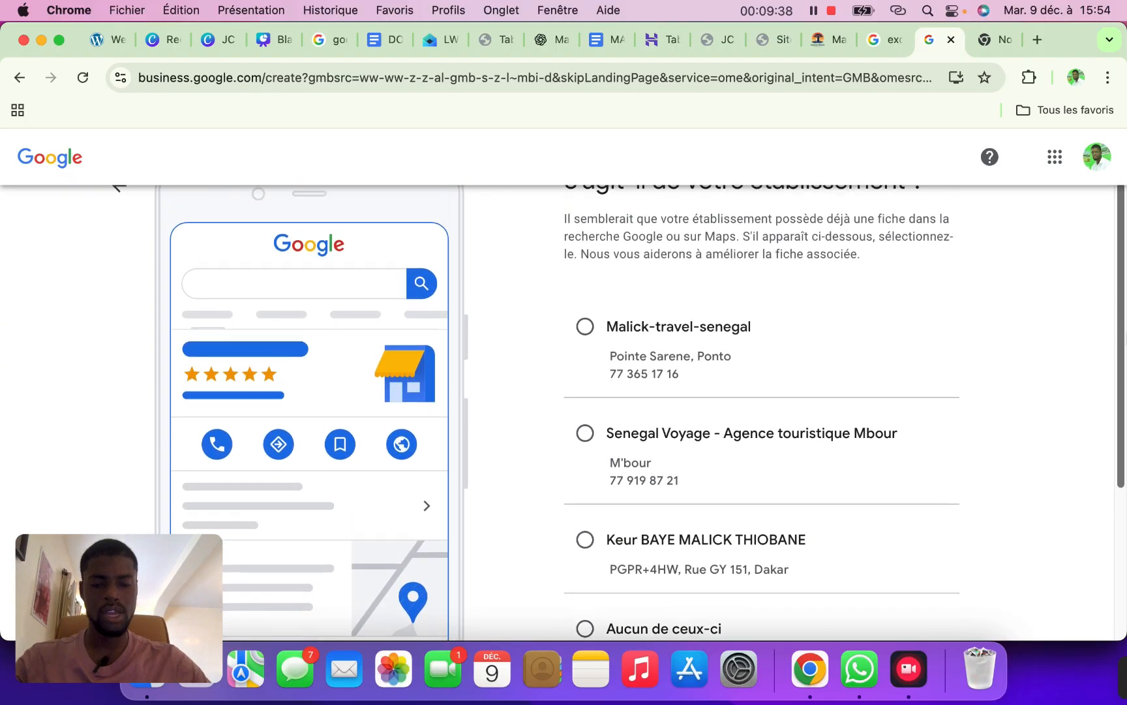
{"action": "scroll", "coordinate": [1122, 346], "scroll_direction": "down", "scroll_amount": 1}
{"action": "scroll", "coordinate": [1113, 369], "scroll_direction": "down", "scroll_amount": 2}
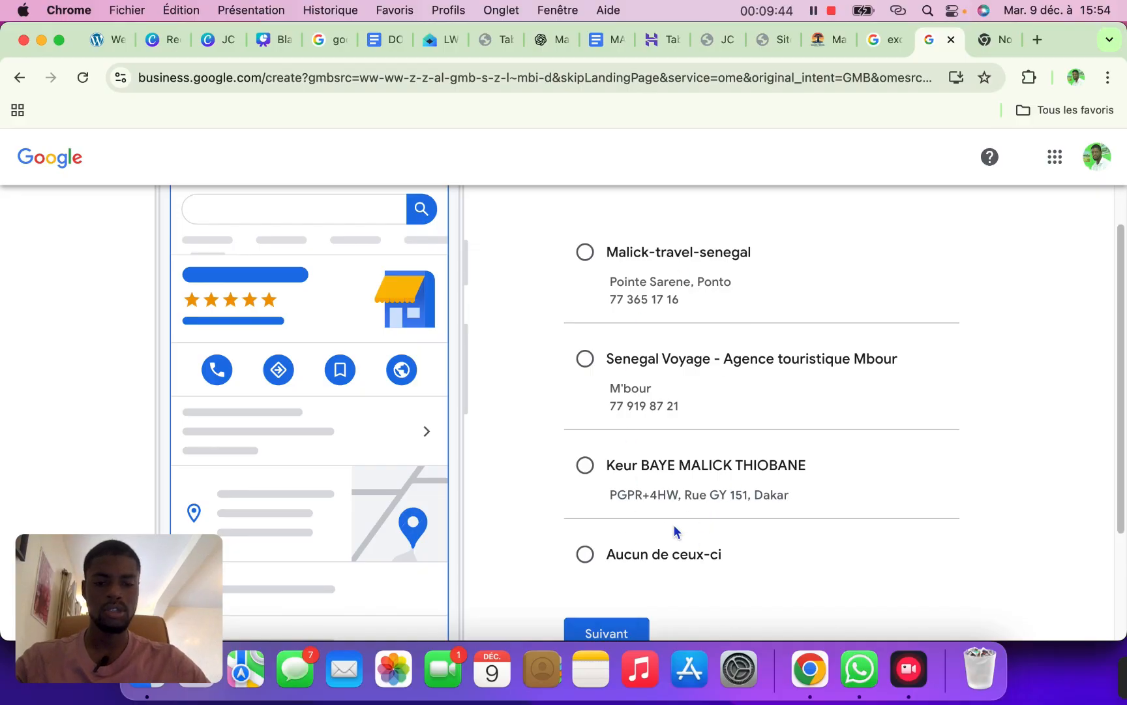
{"action": "left_click", "coordinate": [587, 553]}
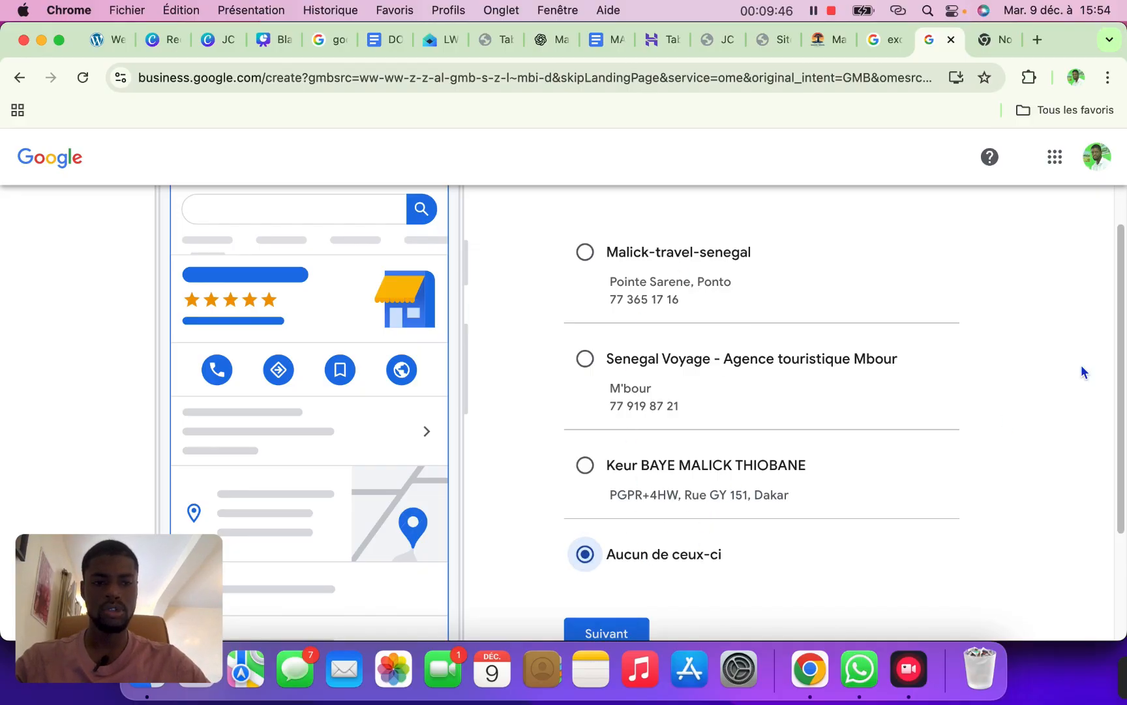
{"action": "scroll", "coordinate": [1102, 424], "scroll_direction": "down", "scroll_amount": 5}
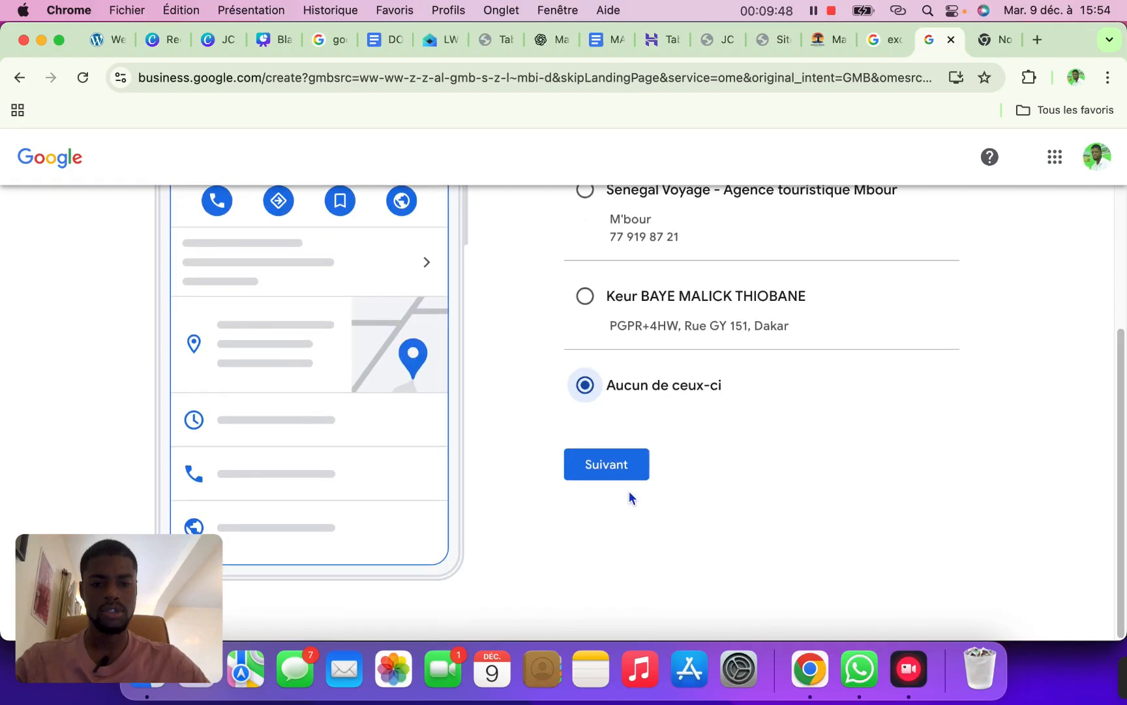
{"action": "left_click", "coordinate": [620, 466]}
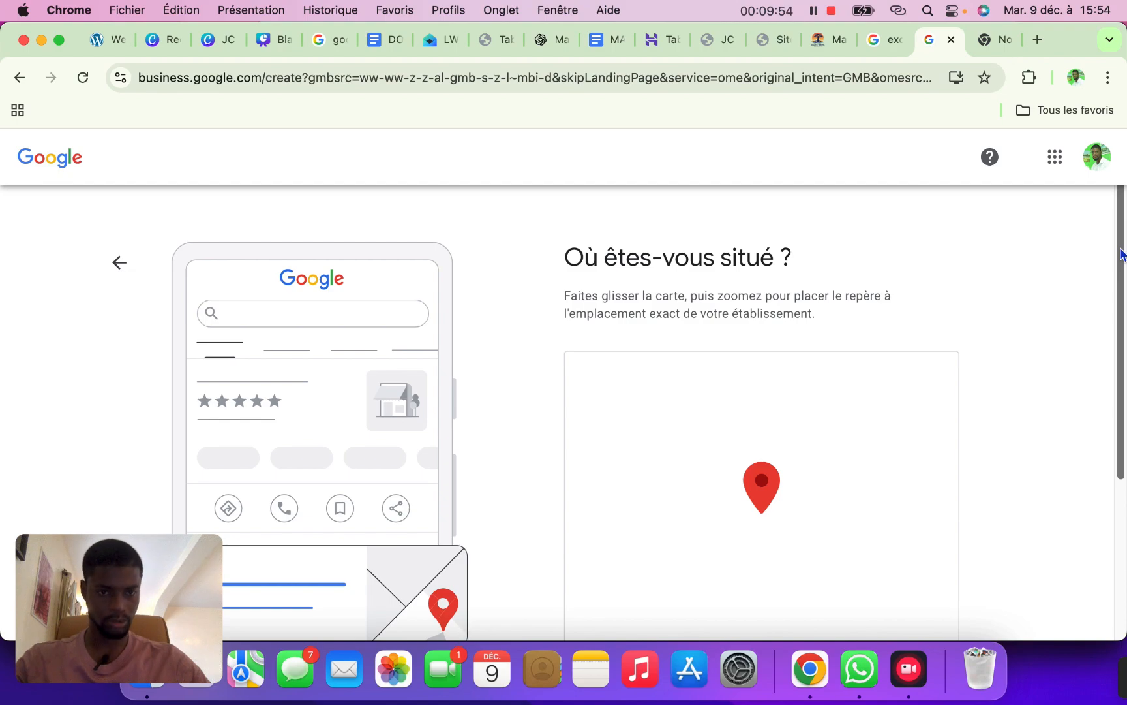
{"action": "scroll", "coordinate": [1112, 326], "scroll_direction": "down", "scroll_amount": 4}
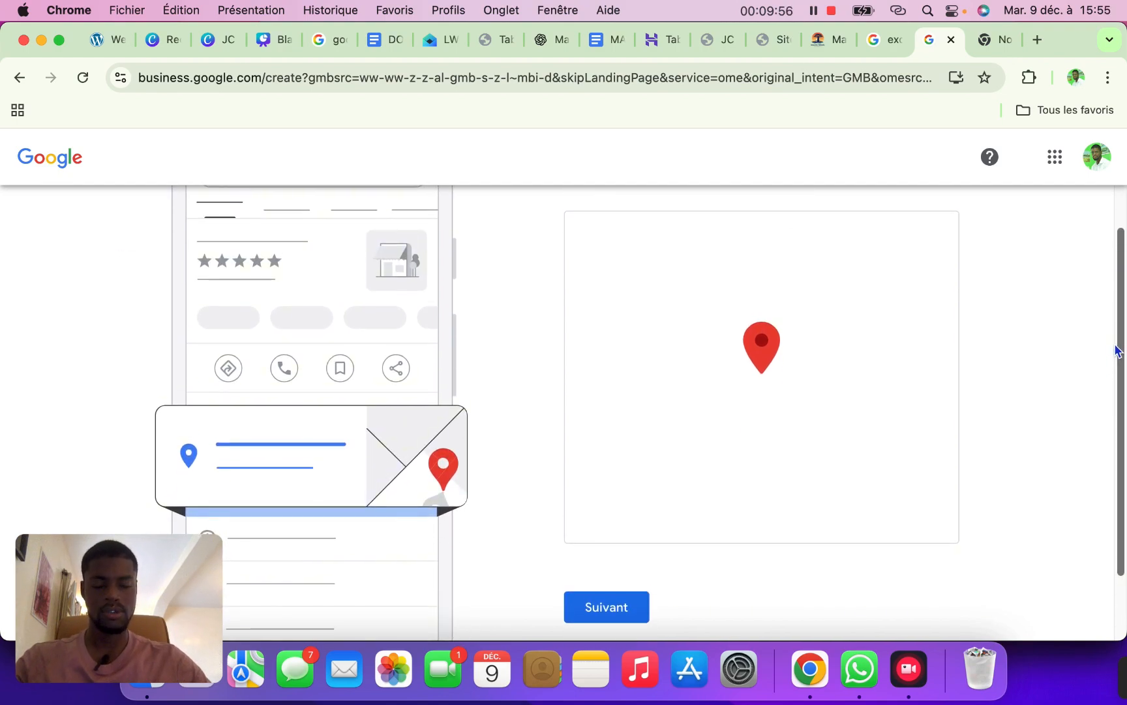
{"action": "scroll", "coordinate": [1116, 351], "scroll_direction": "up", "scroll_amount": 1}
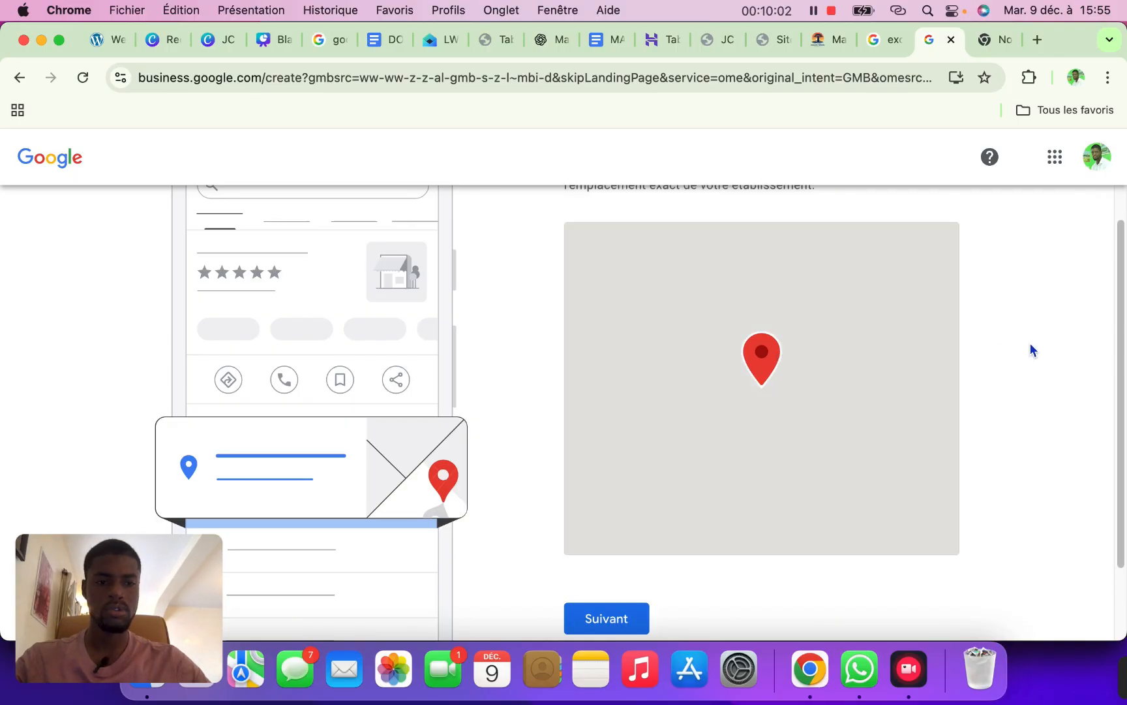
{"action": "mouse_move", "coordinate": [1125, 333]}
{"action": "left_mouse_down"}
{"action": "mouse_move", "coordinate": [1123, 310]}
{"action": "mouse_move", "coordinate": [1112, 346]}
{"action": "left_mouse_up"}
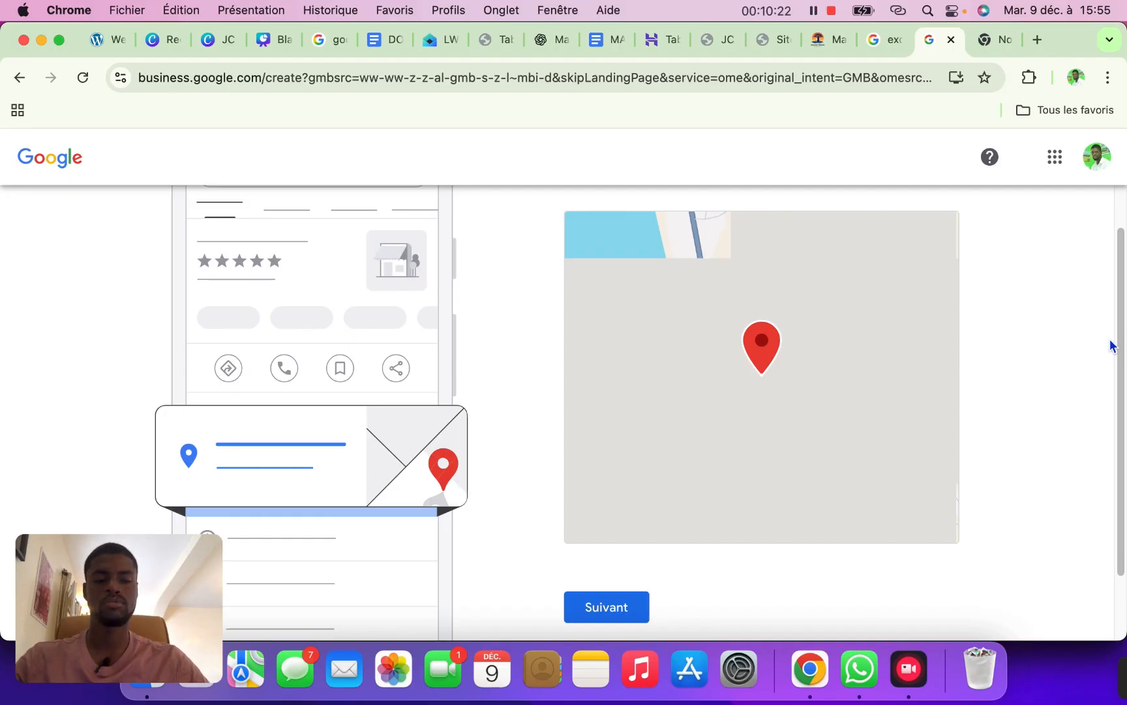
{"action": "mouse_move", "coordinate": [1120, 343]}
{"action": "left_mouse_down"}
{"action": "mouse_move", "coordinate": [1123, 315]}
{"action": "mouse_move", "coordinate": [1110, 366]}
{"action": "mouse_move", "coordinate": [1109, 351]}
{"action": "left_mouse_up"}
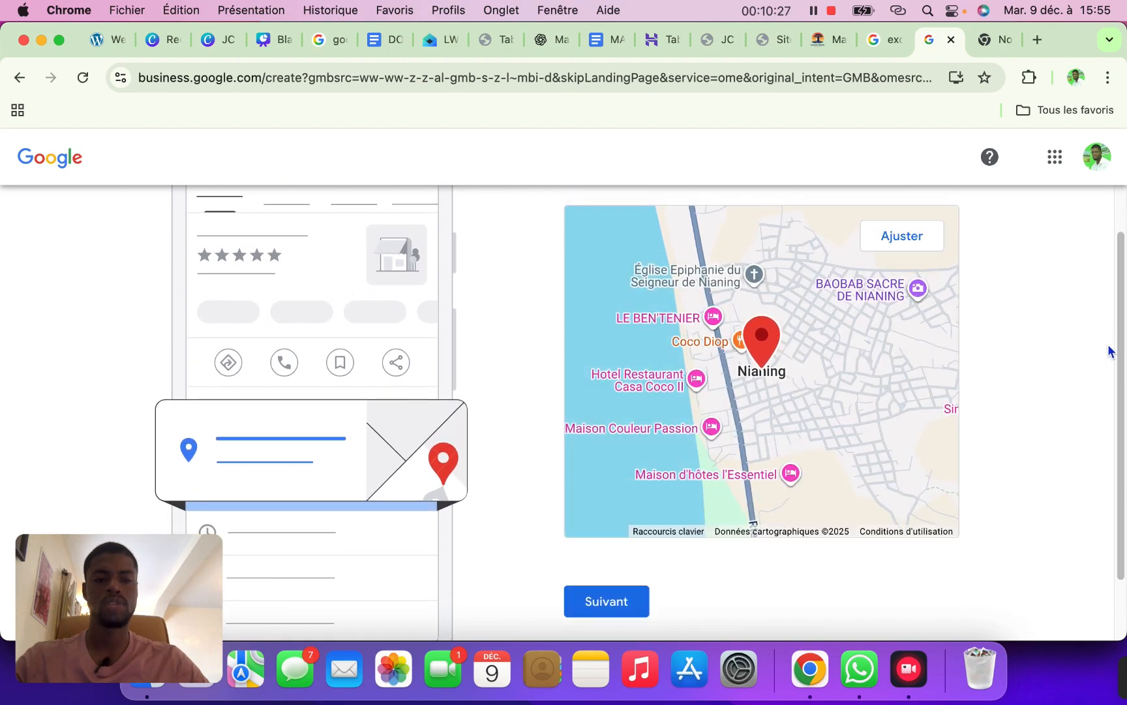
Adjust the map pin by zooming in four times on Nianing, confirm it, and continue
{"action": "left_click", "coordinate": [916, 241]}
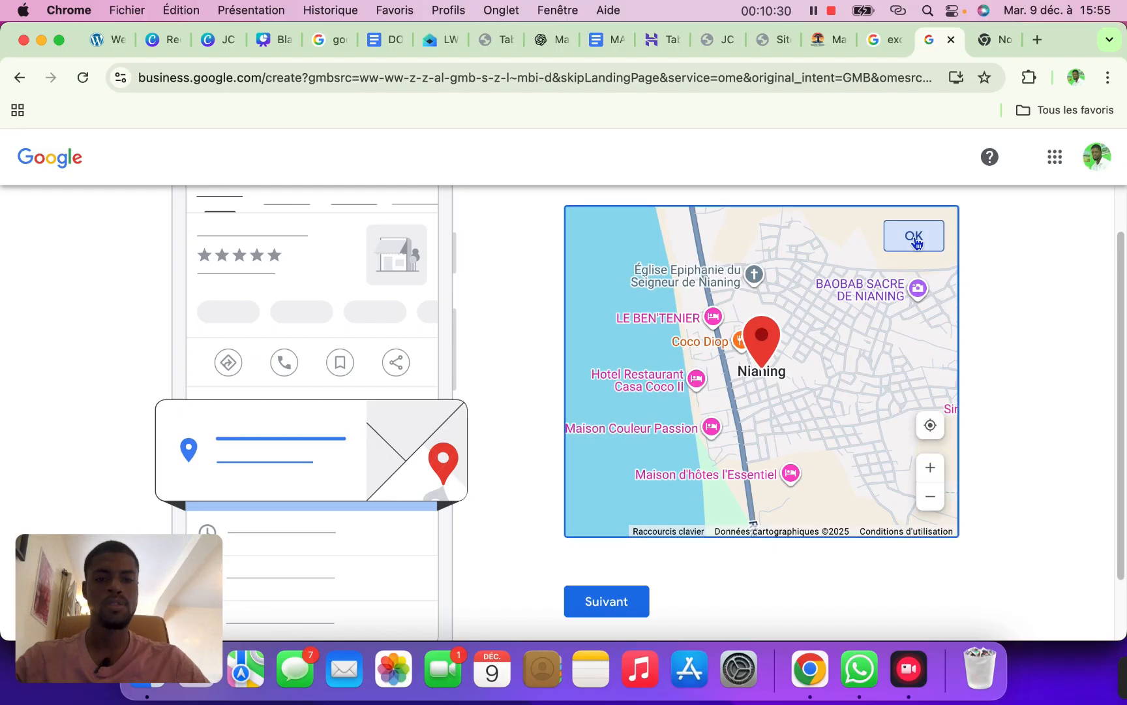
{"action": "left_click", "coordinate": [928, 471]}
{"action": "left_click", "coordinate": [929, 469]}
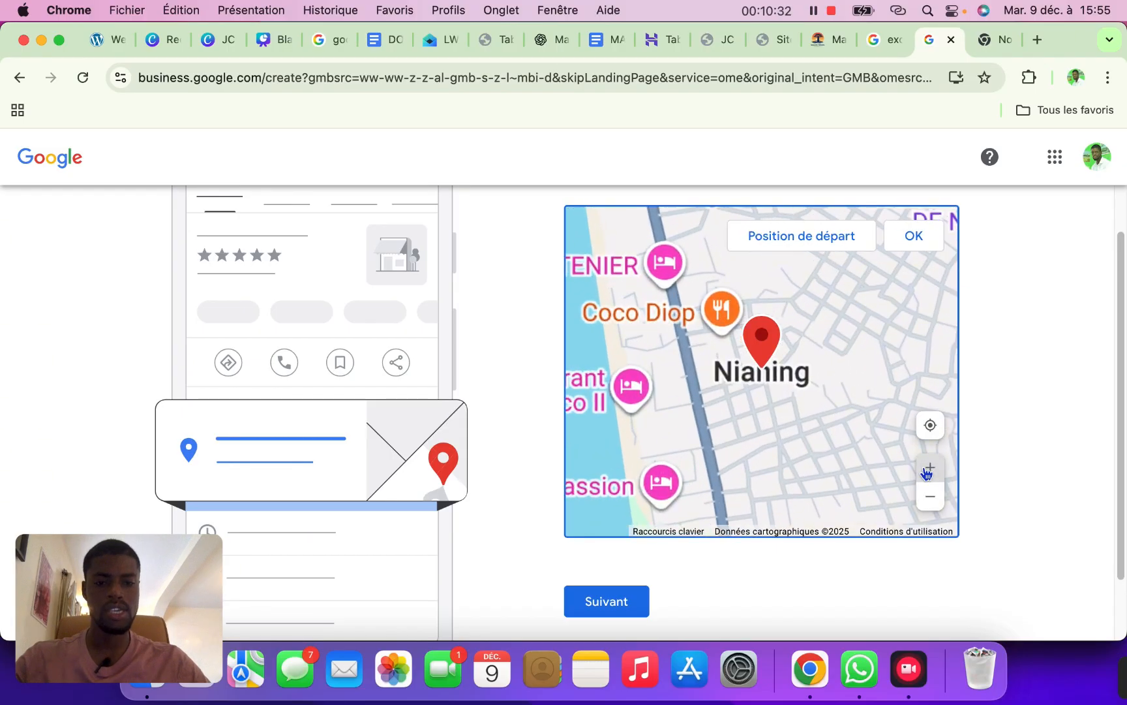
{"action": "left_click", "coordinate": [929, 468]}
{"action": "left_click", "coordinate": [929, 468]}
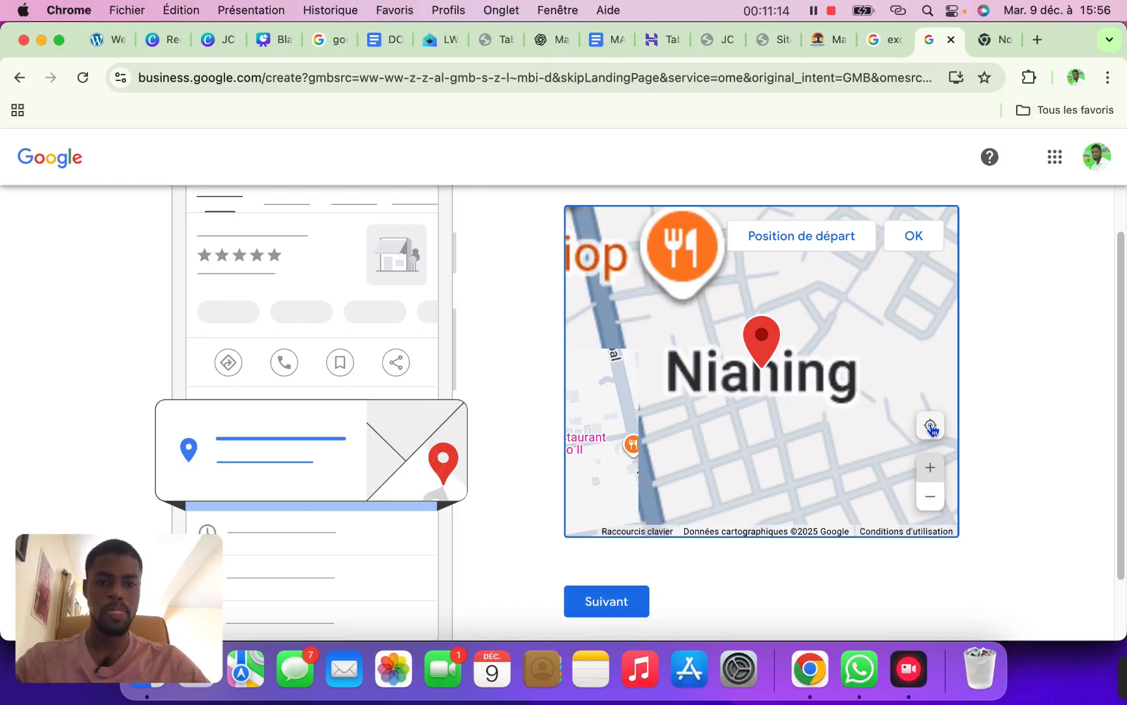
{"action": "left_click", "coordinate": [916, 237]}
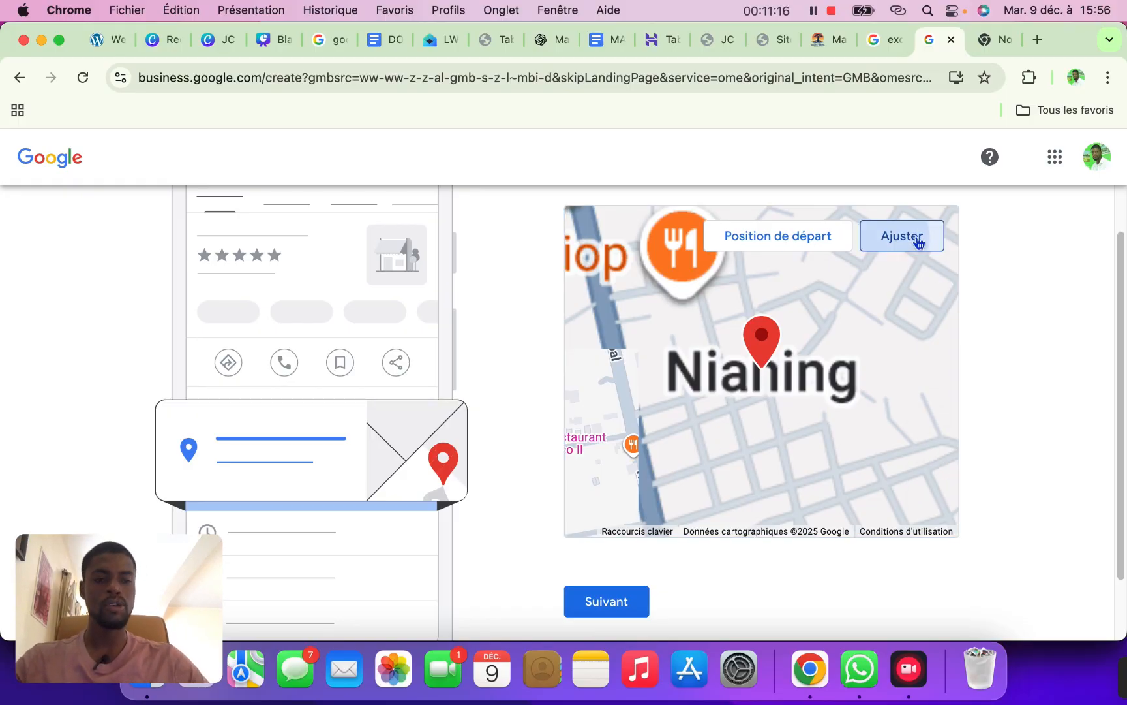
{"action": "scroll", "coordinate": [1077, 453], "scroll_direction": "down", "scroll_amount": 3}
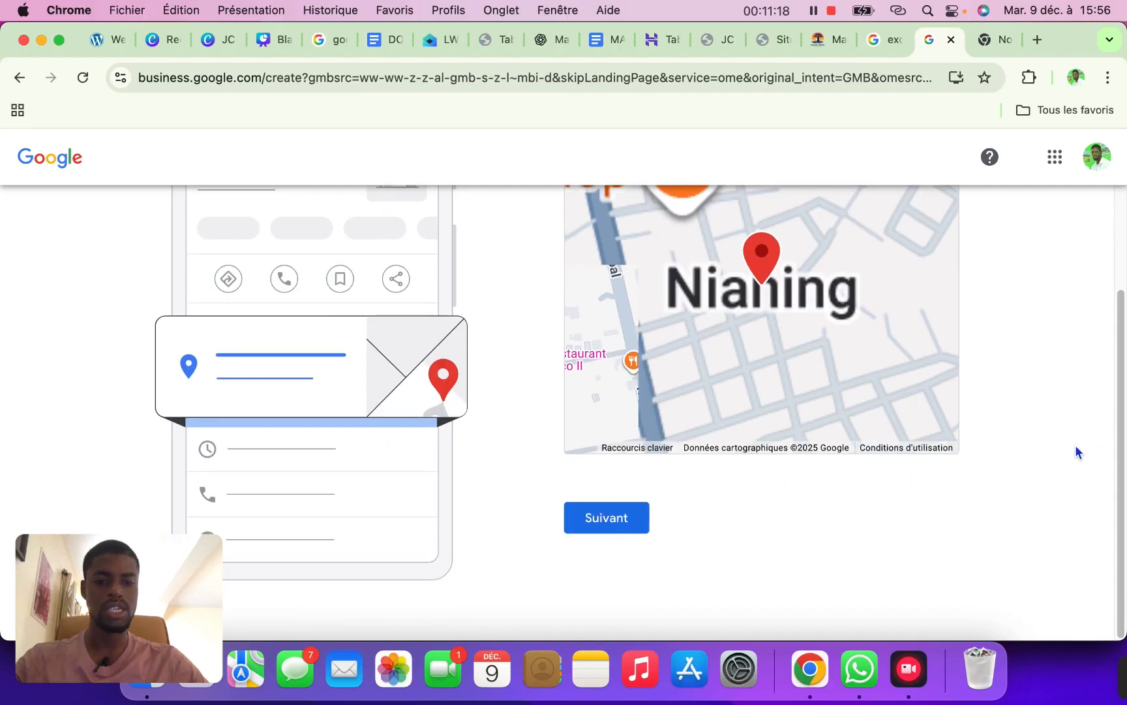
{"action": "left_click", "coordinate": [628, 524]}
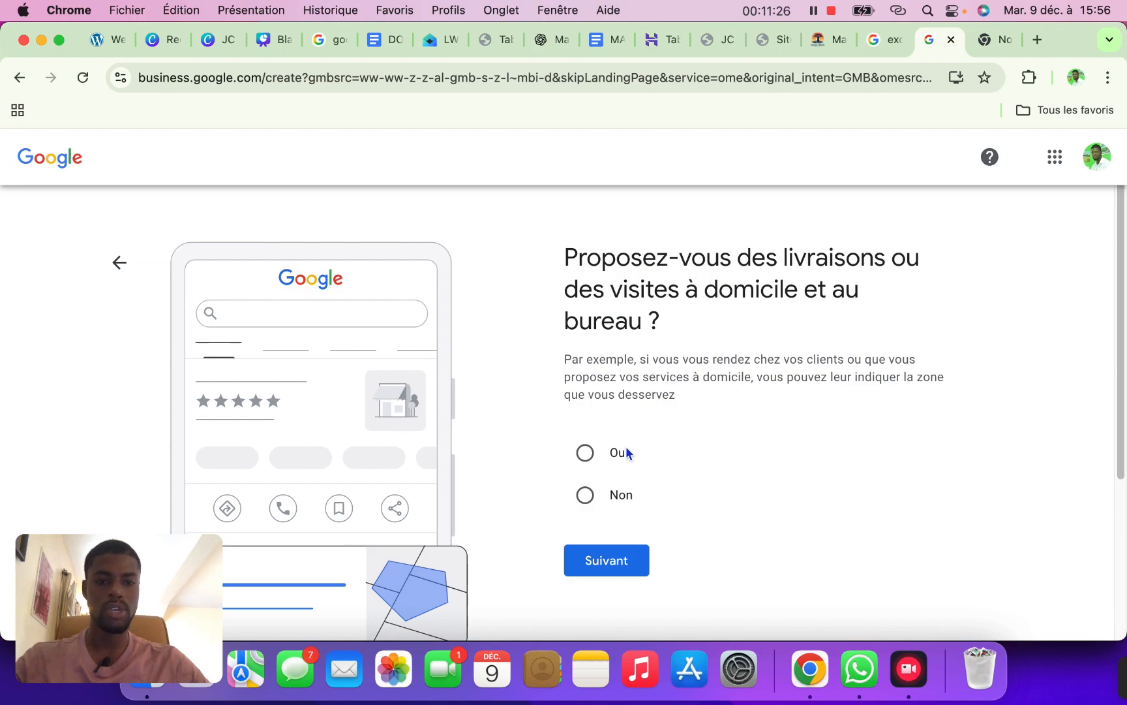
Answer Oui to offering deliveries or home visits and skip adding service areas
{"action": "left_click", "coordinate": [585, 453]}
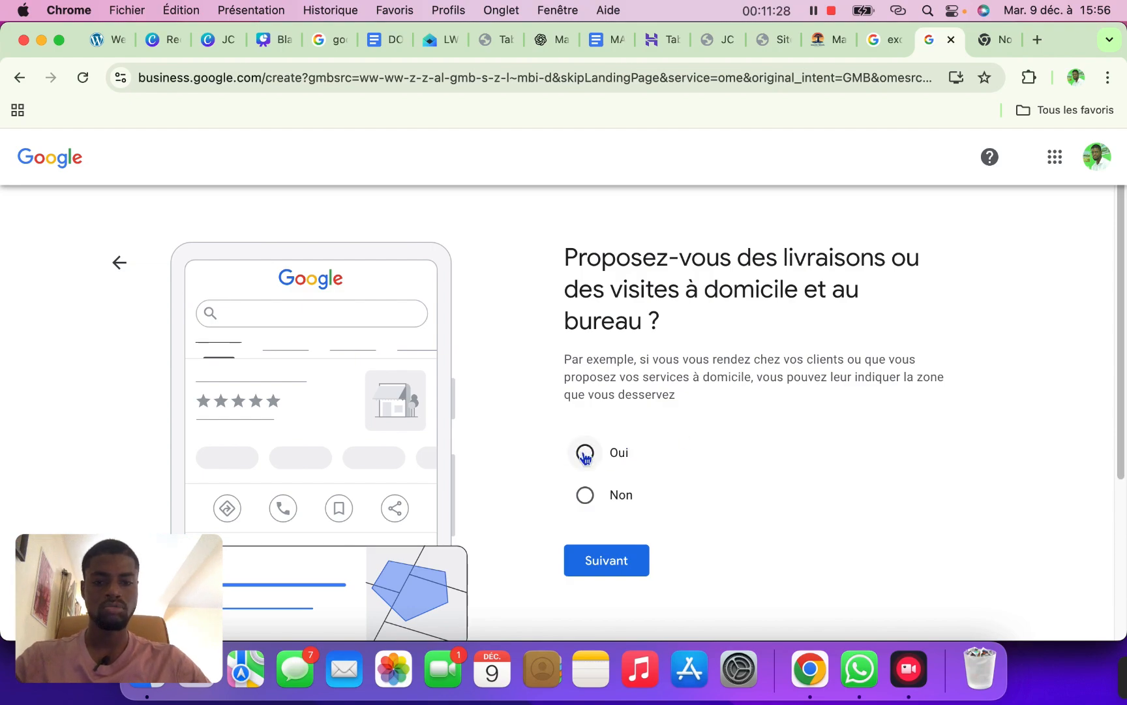
{"action": "left_click", "coordinate": [613, 561]}
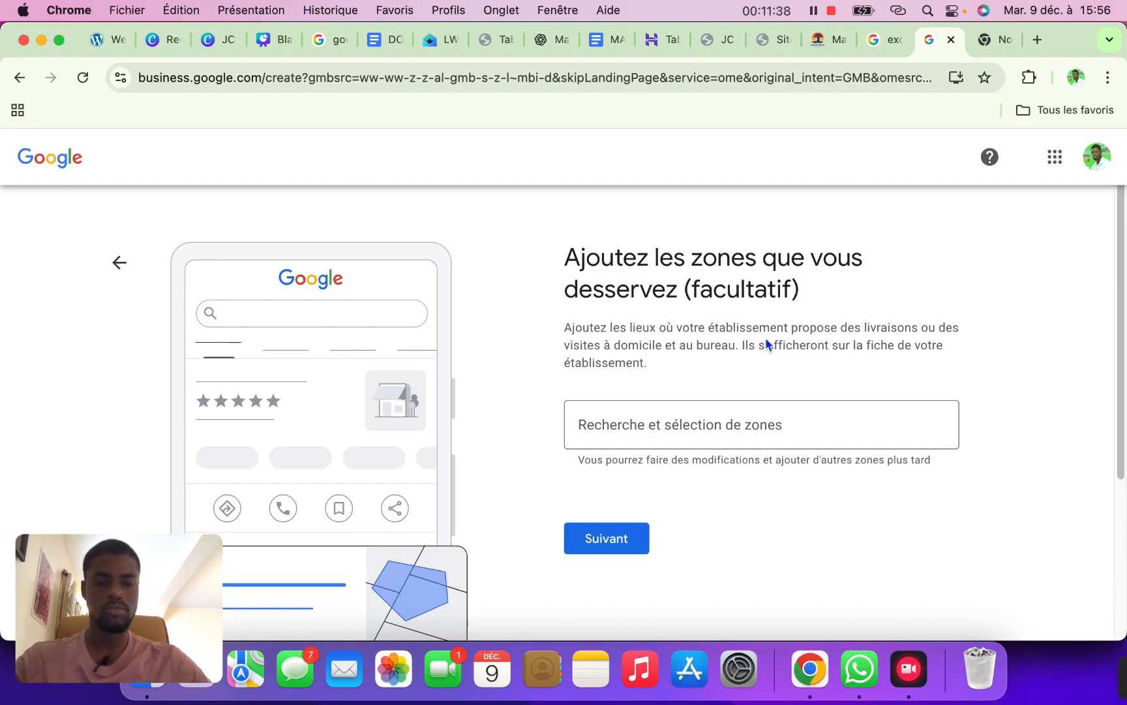
{"action": "left_click", "coordinate": [620, 542]}
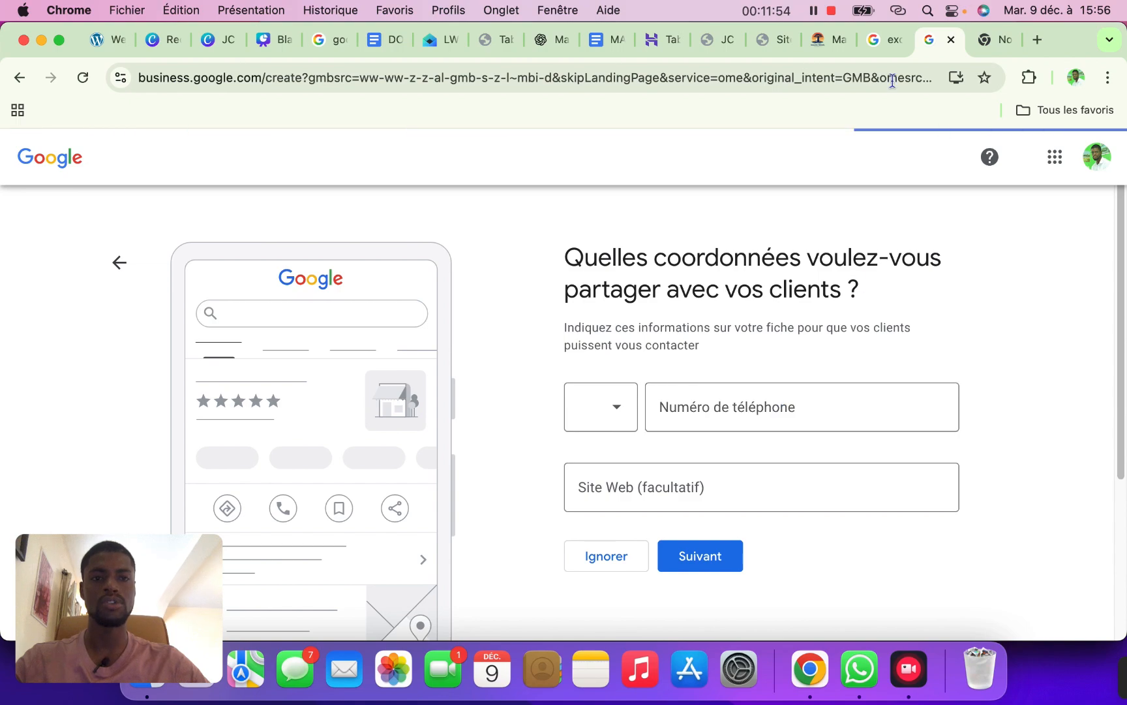
Paste the phone number from the agency's website into Numéro de téléphone, trimming the country-code spacing
{"action": "left_click", "coordinate": [826, 47]}
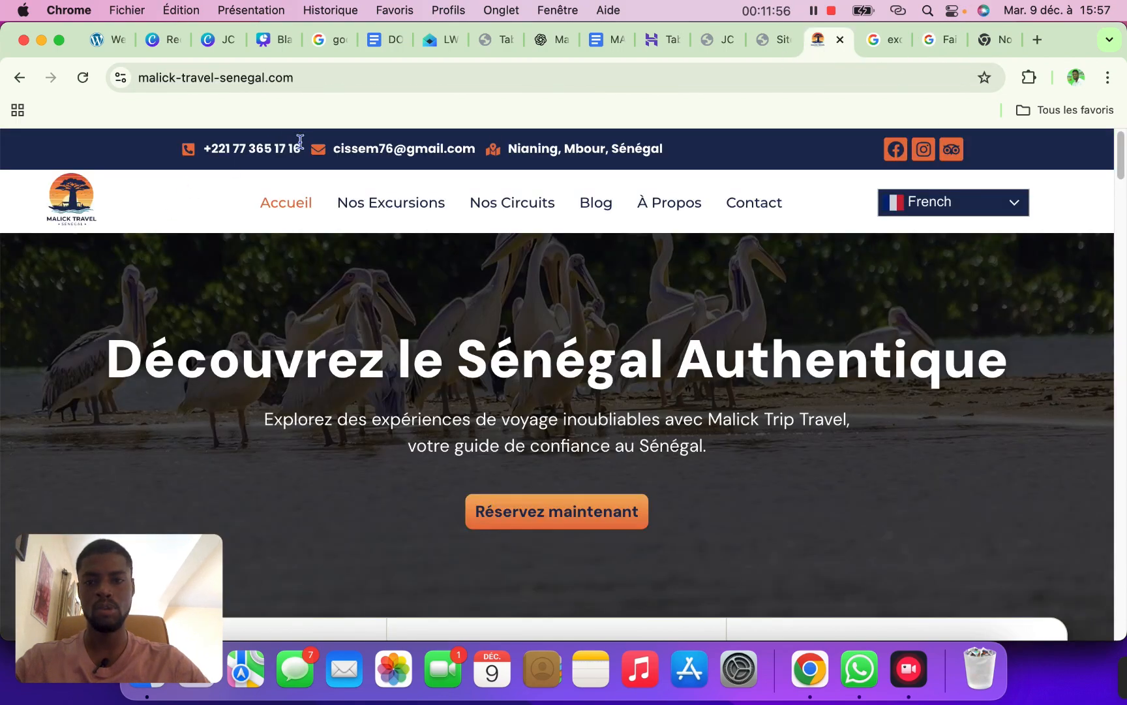
{"action": "left_click_drag", "start_coordinate": [302, 148], "coordinate": [203, 150]}
{"action": "key", "text": "super+c"}
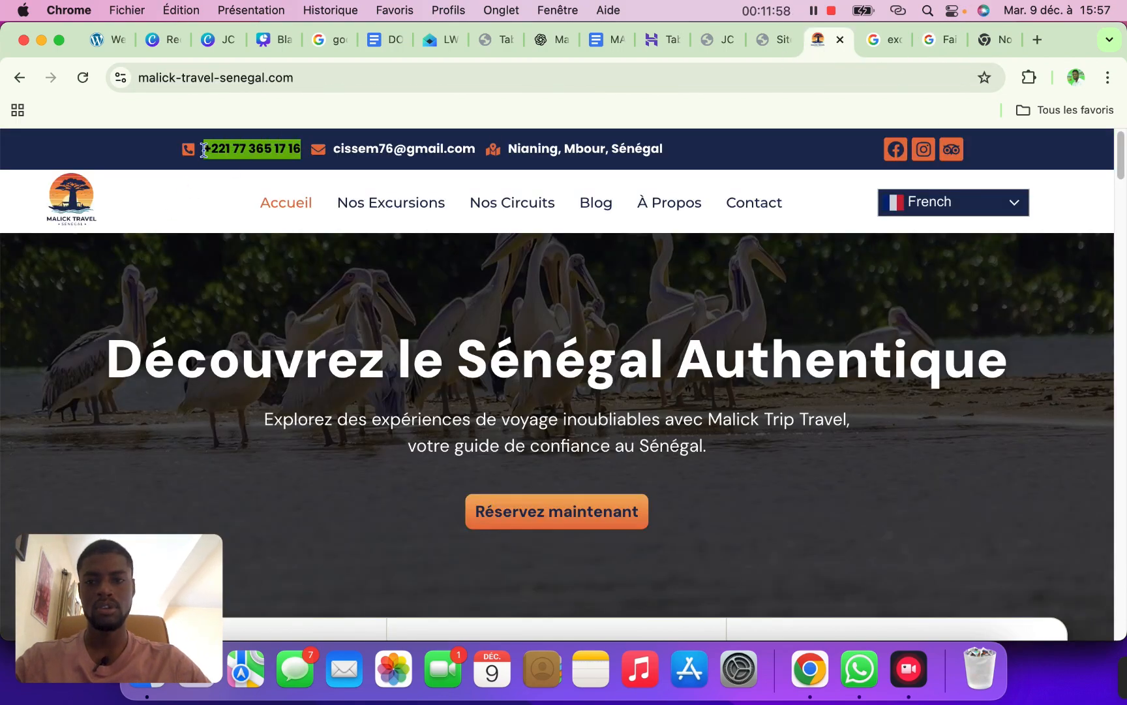
{"action": "left_click", "coordinate": [932, 45]}
{"action": "left_click", "coordinate": [761, 390]}
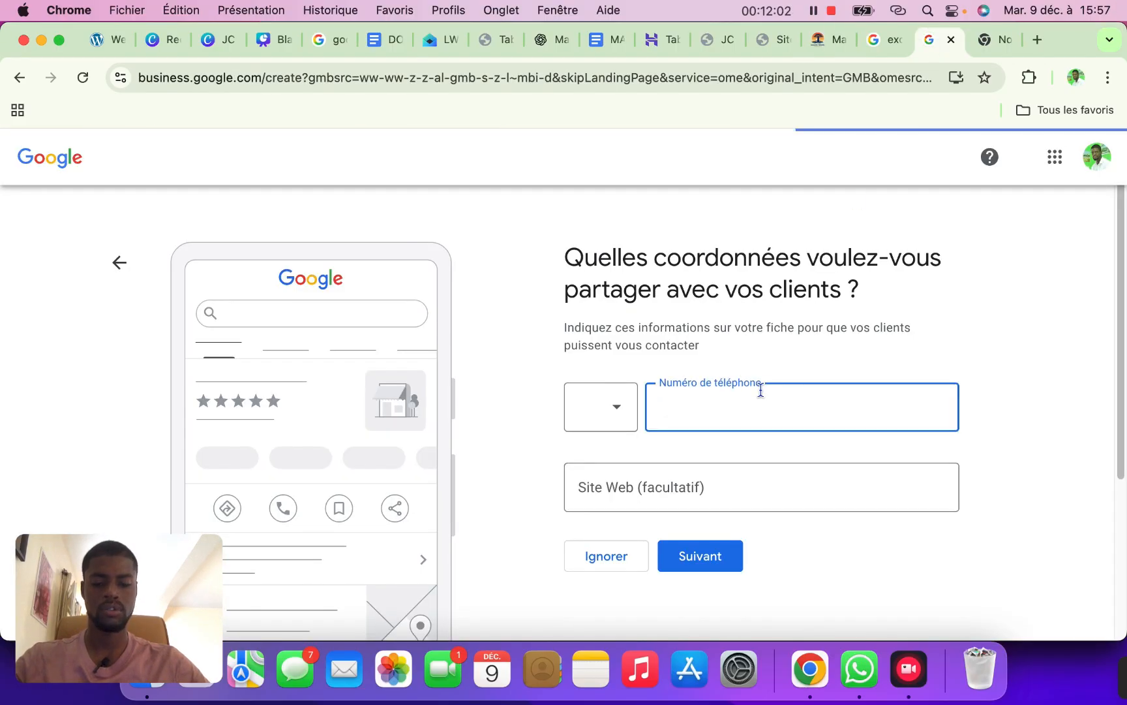
{"action": "key", "text": "super+v"}
{"action": "left_click", "coordinate": [696, 408]}
{"action": "key", "text": "BackSpace"}
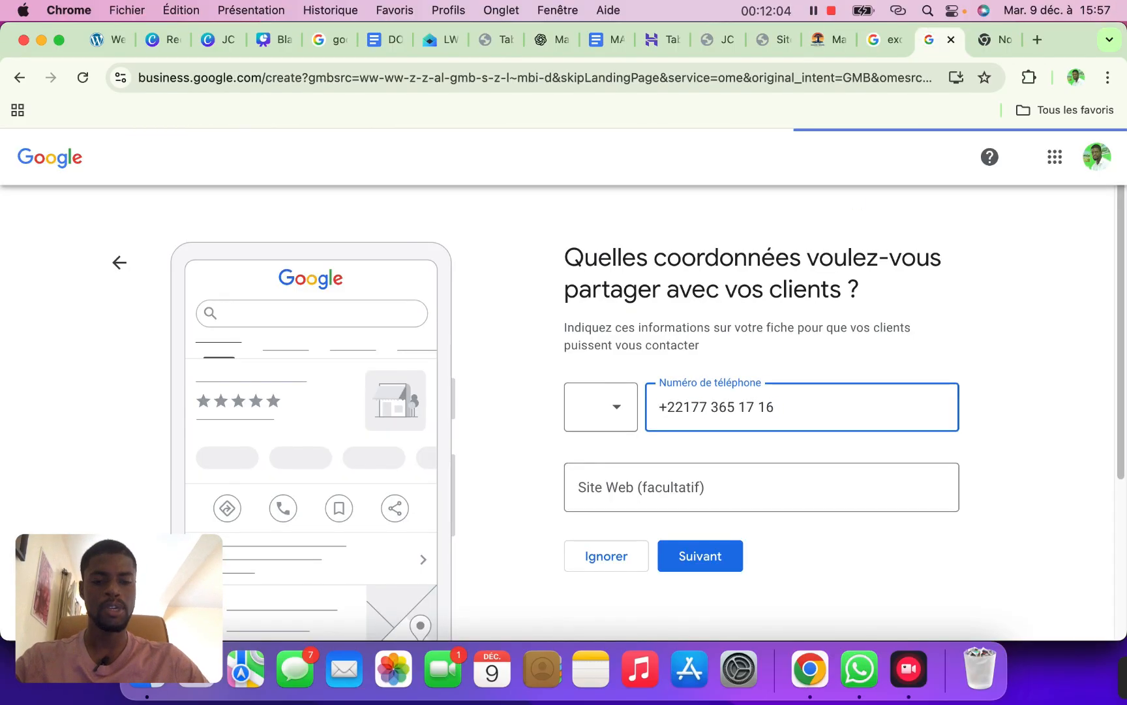
{"action": "key", "text": "BackSpace"}
{"action": "key", "text": "BackSpace"}
{"action": "key", "text": "BackSpace"}
{"action": "key", "text": "BackSpace"}
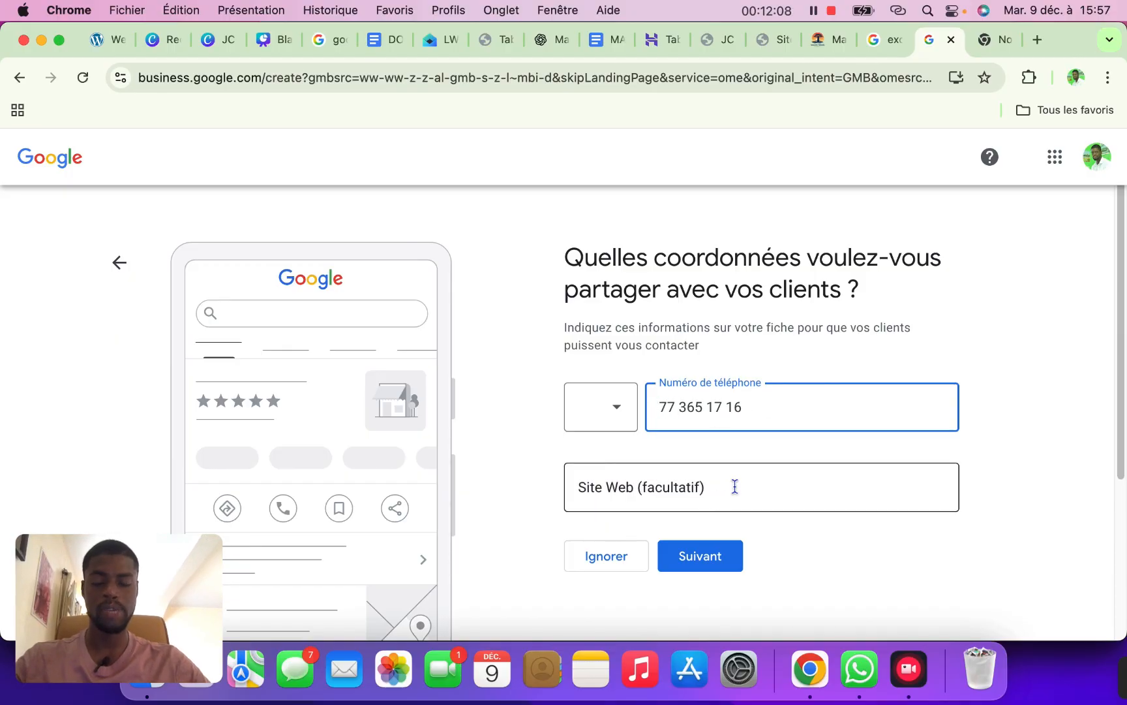
{"action": "left_click", "coordinate": [826, 40]}
{"action": "left_click", "coordinate": [385, 84]}
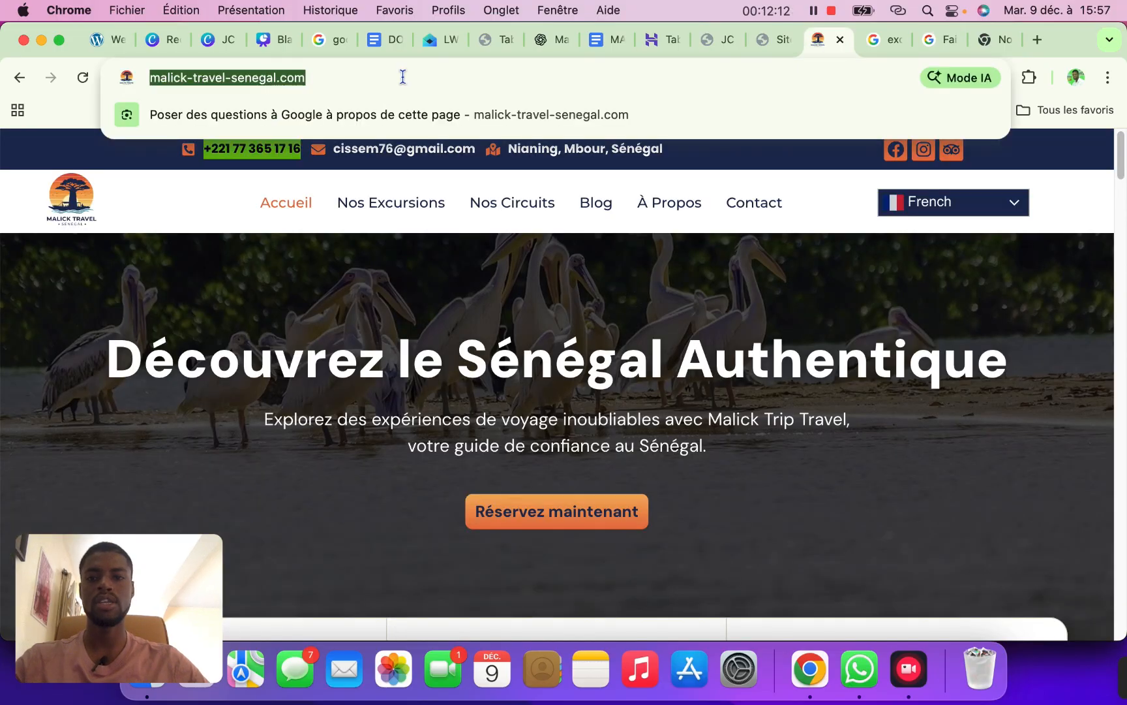
{"action": "left_click_drag", "start_coordinate": [403, 77], "coordinate": [217, 77]}
{"action": "key", "text": "super+c"}
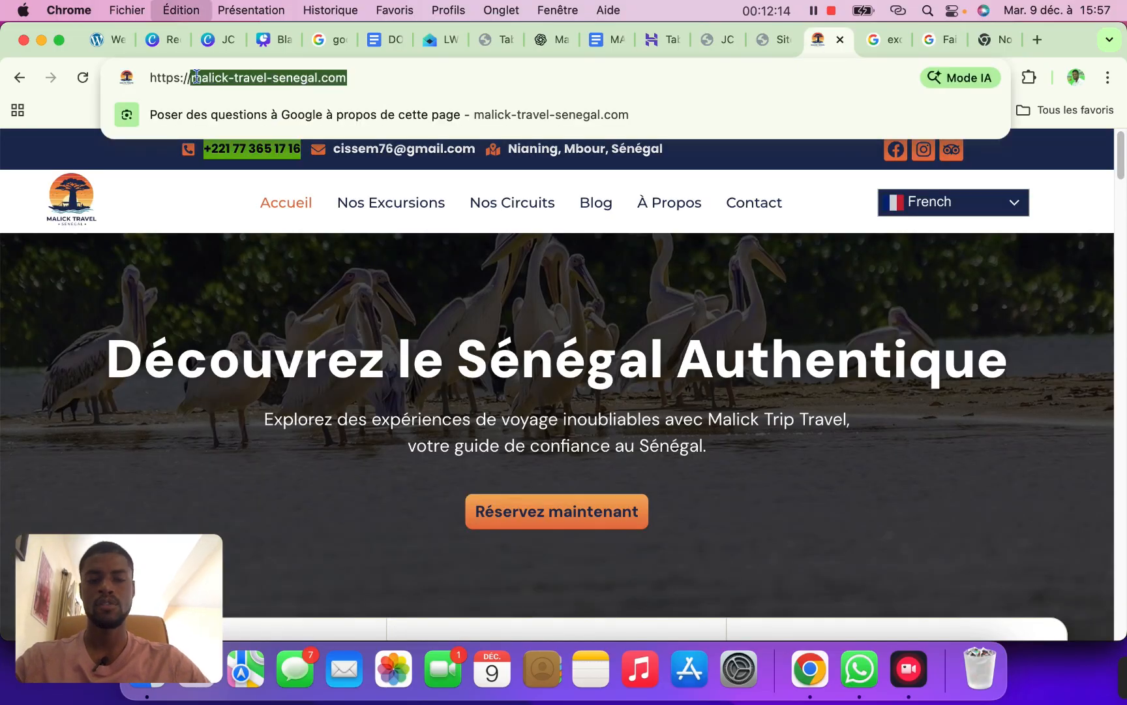
{"action": "left_click", "coordinate": [929, 40]}
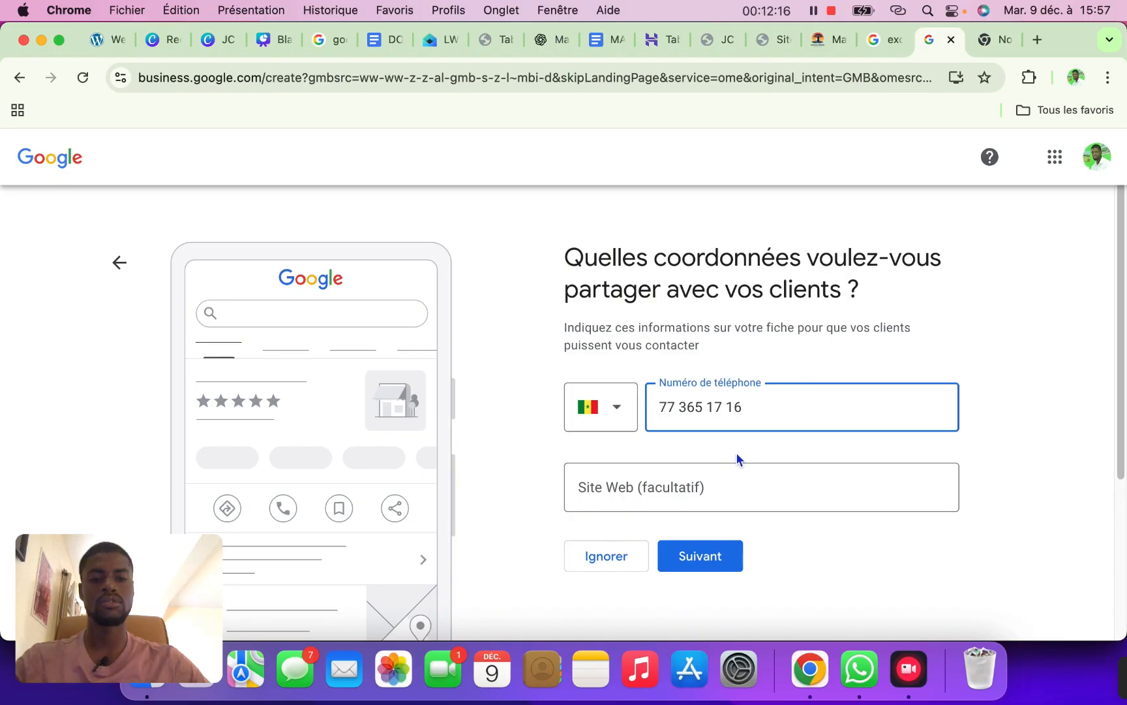
{"action": "left_click", "coordinate": [714, 473]}
{"action": "key", "text": "super+v"}
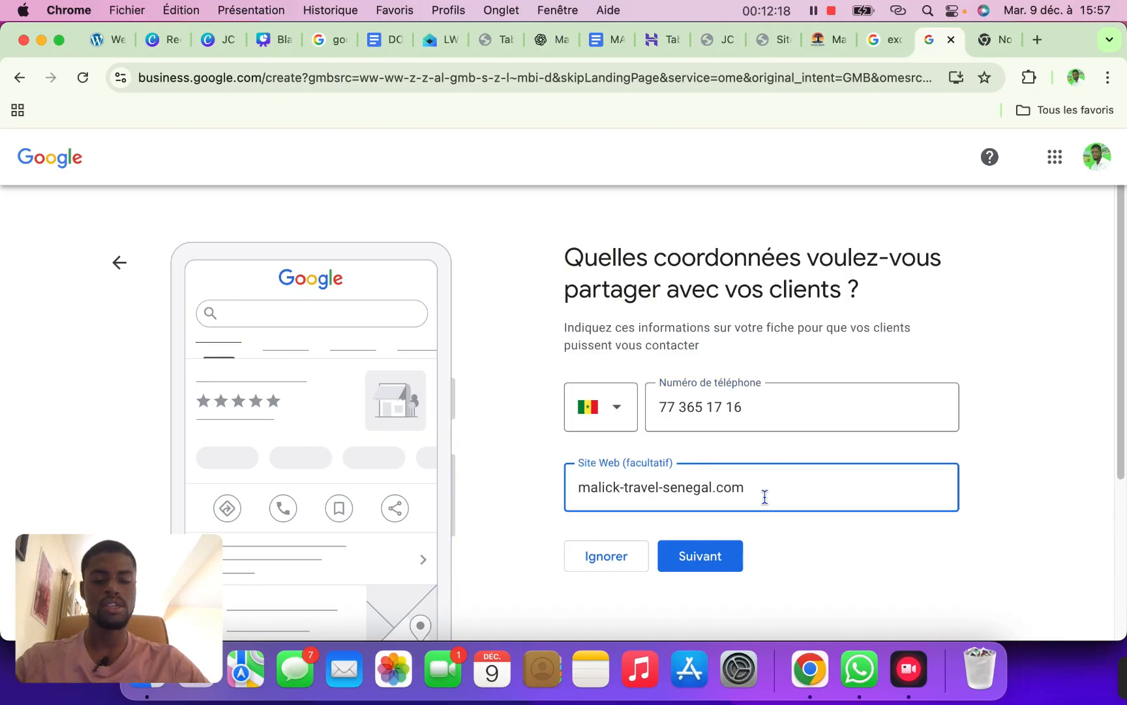
{"action": "left_click", "coordinate": [578, 487]}
{"action": "type", "text": "w"}
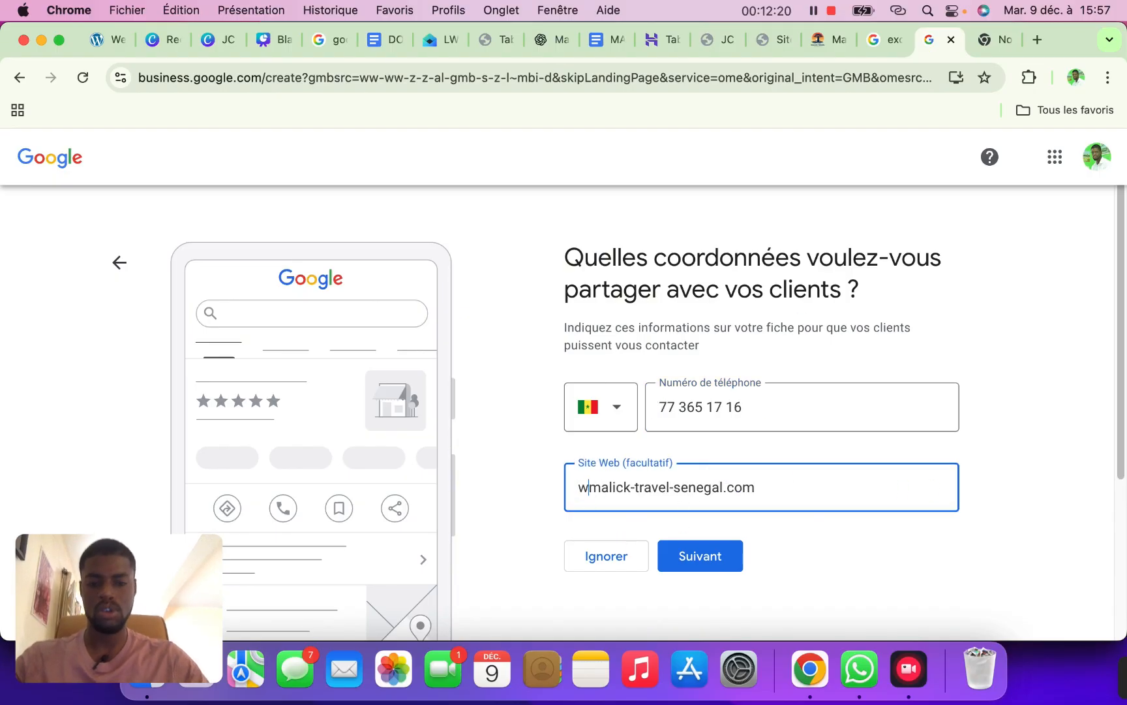
{"action": "type", "text": "ww."}
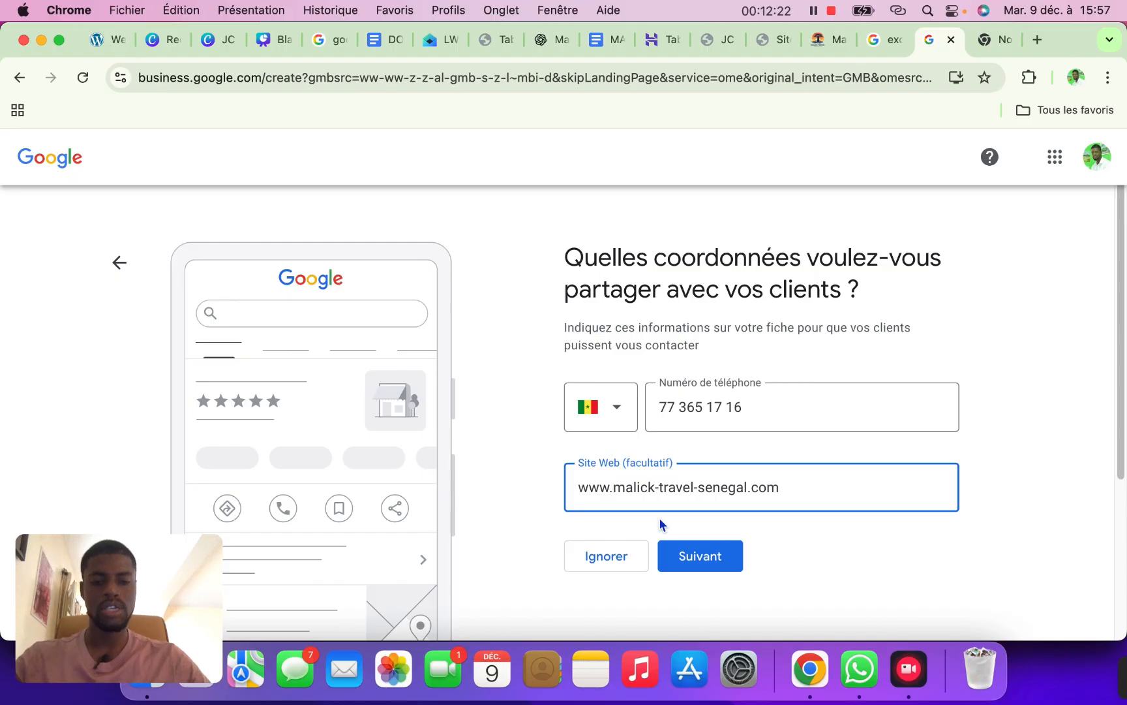
{"action": "left_click", "coordinate": [698, 561]}
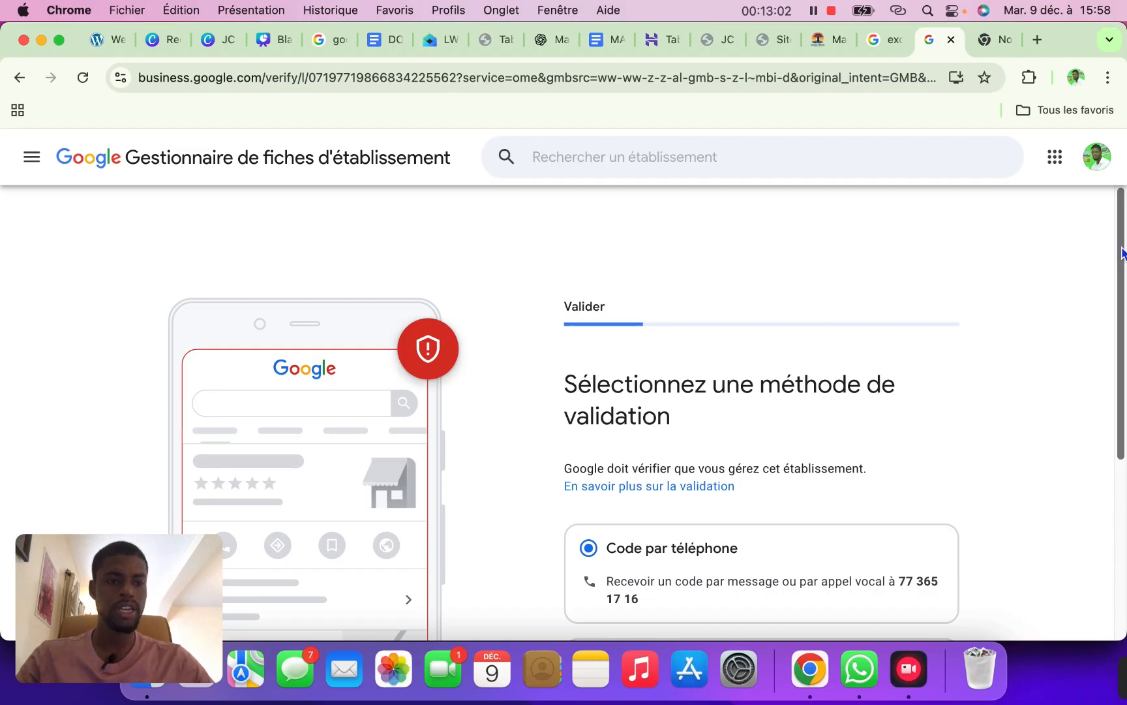
Choose verification by a code sent by e-mail
{"action": "left_click_drag", "start_coordinate": [1122, 255], "coordinate": [1117, 366]}
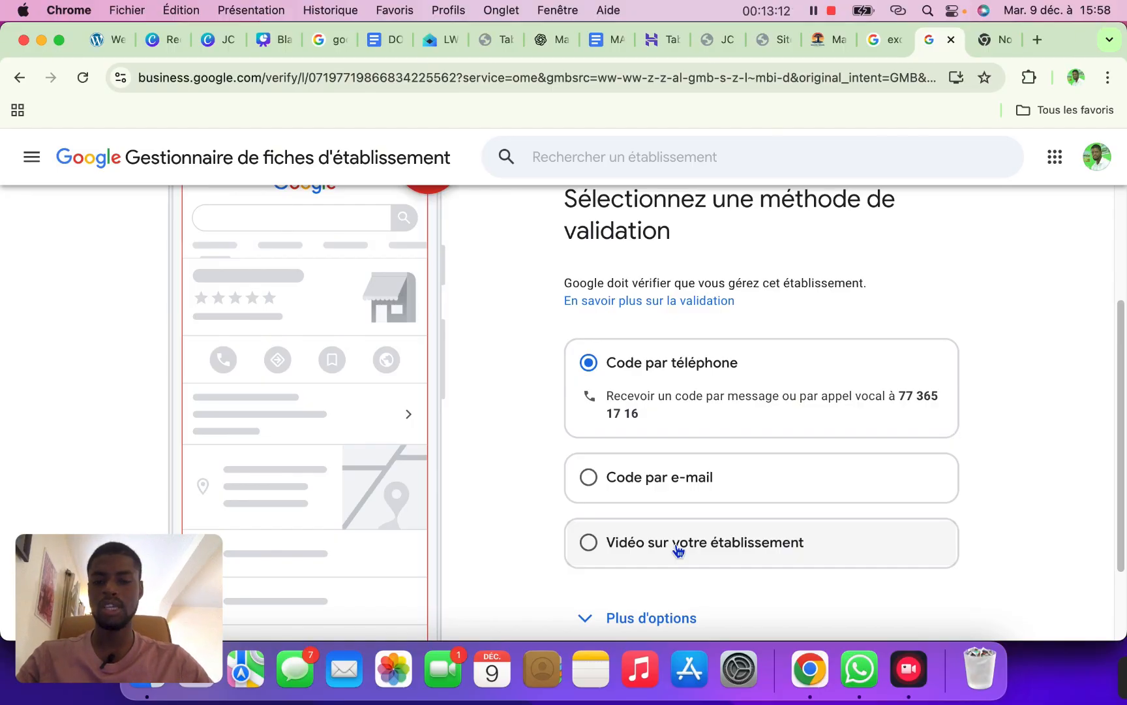
{"action": "left_click", "coordinate": [589, 483]}
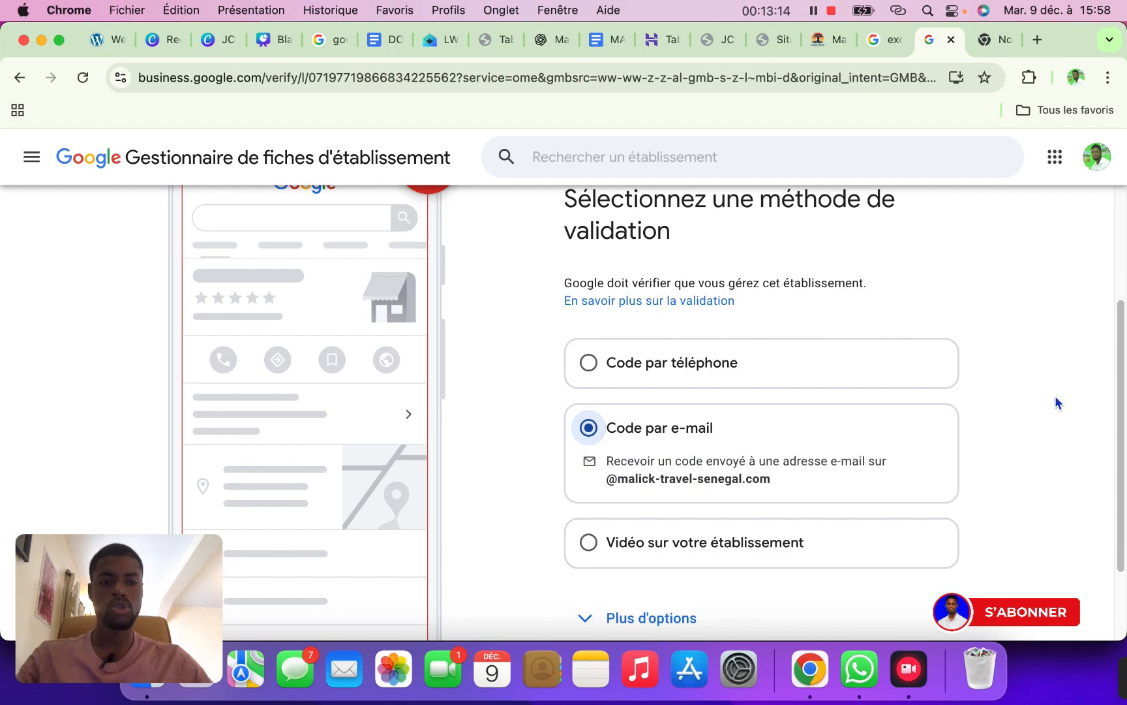
{"action": "scroll", "coordinate": [1056, 402], "scroll_direction": "down", "scroll_amount": 3}
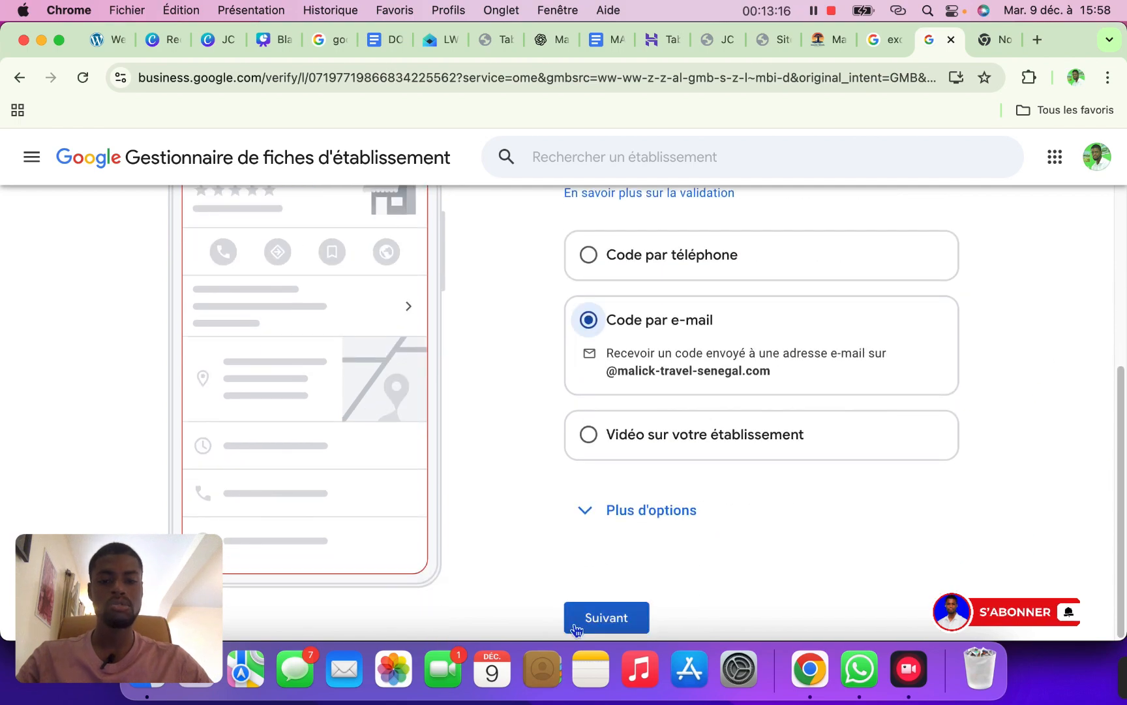
{"action": "left_click", "coordinate": [600, 617]}
Change the e-mail username from 'info' to 'contact', send the code, and open the webmail inbox
{"action": "left_click", "coordinate": [607, 304]}
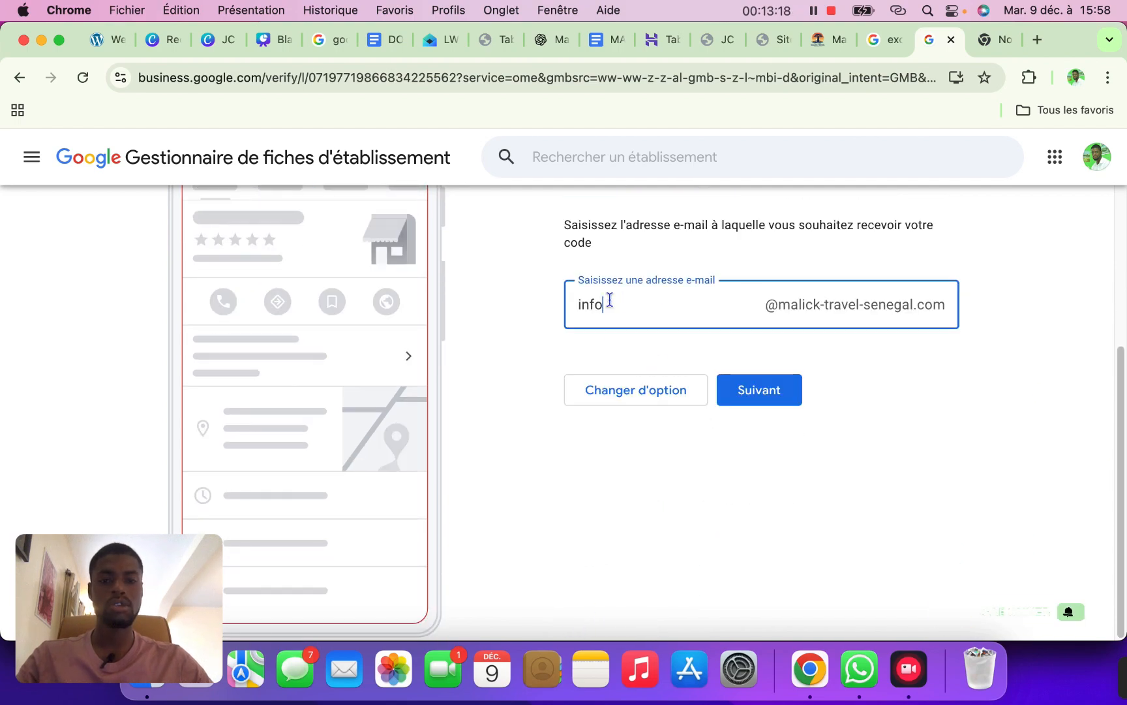
{"action": "left_click_drag", "start_coordinate": [607, 304], "coordinate": [564, 304]}
{"action": "type", "text": "conta"}
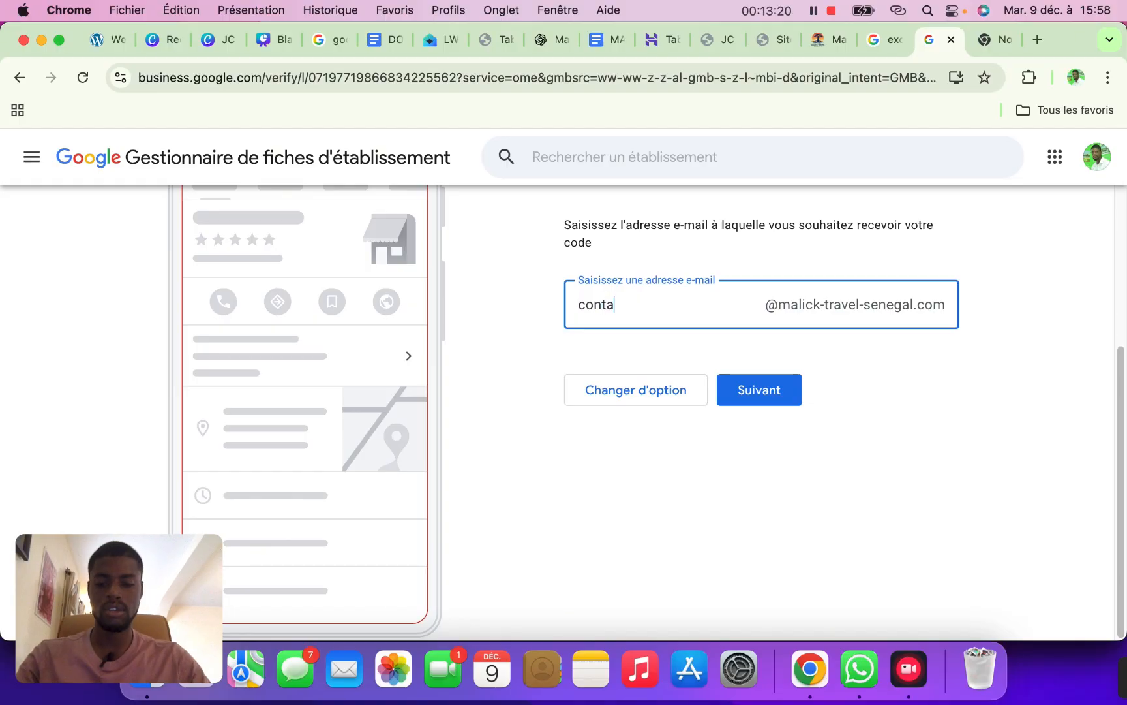
{"action": "type", "text": "ct"}
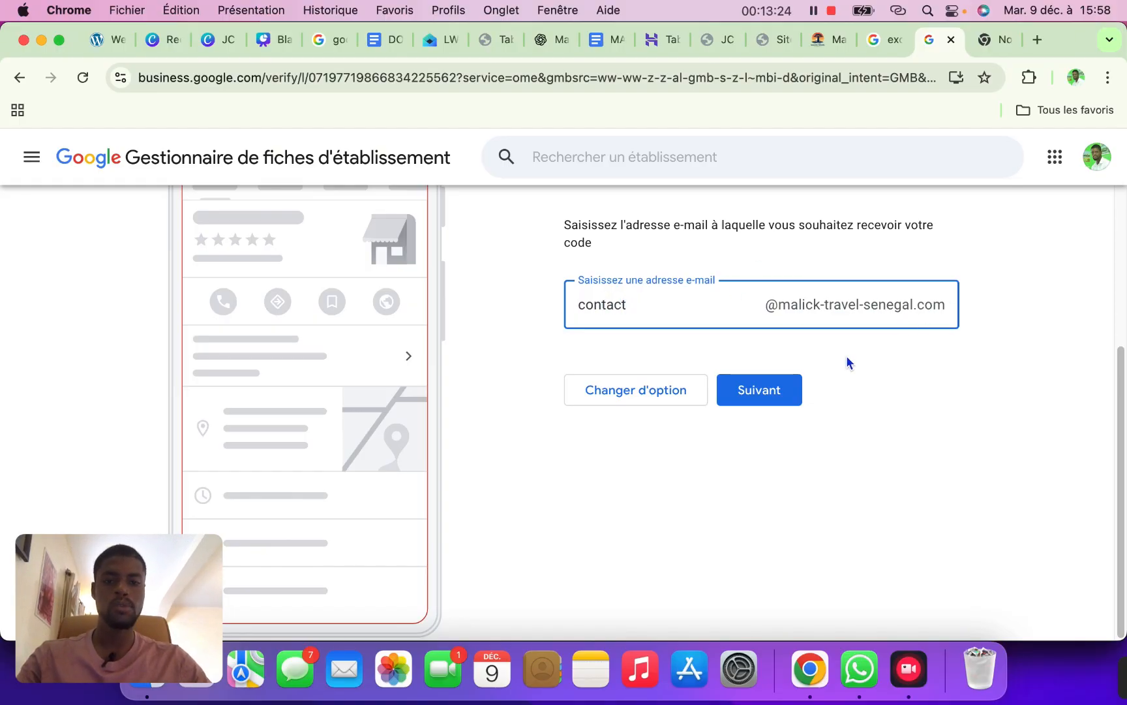
{"action": "left_click", "coordinate": [784, 395]}
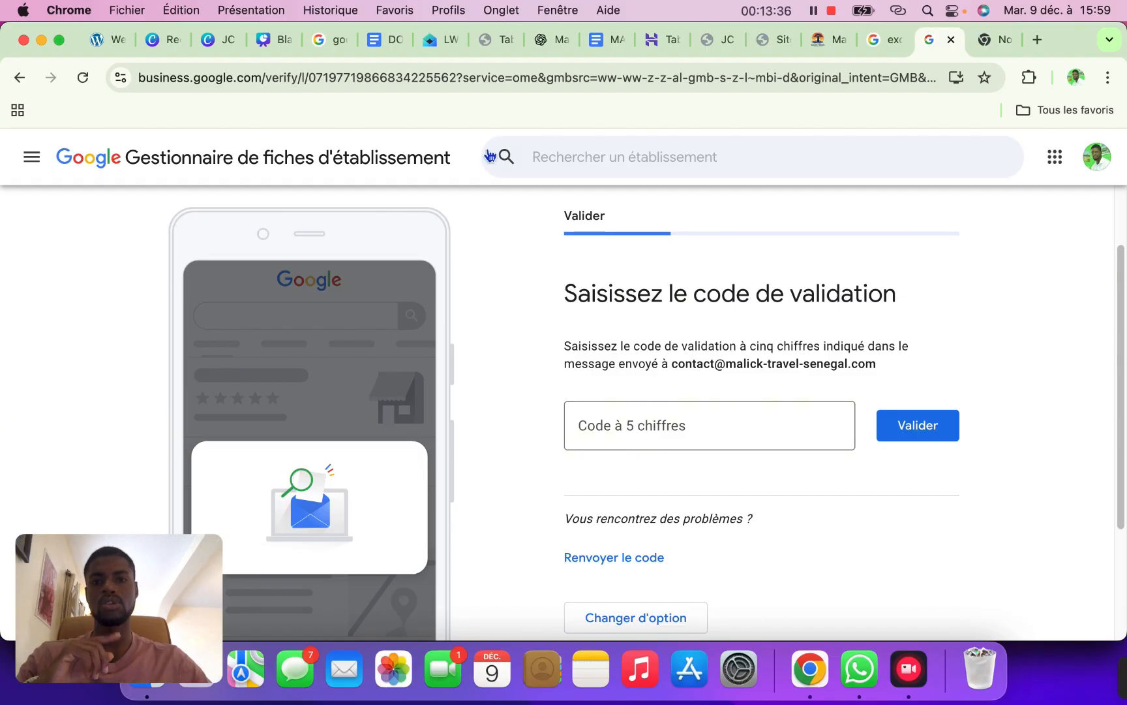
{"action": "left_click", "coordinate": [431, 41]}
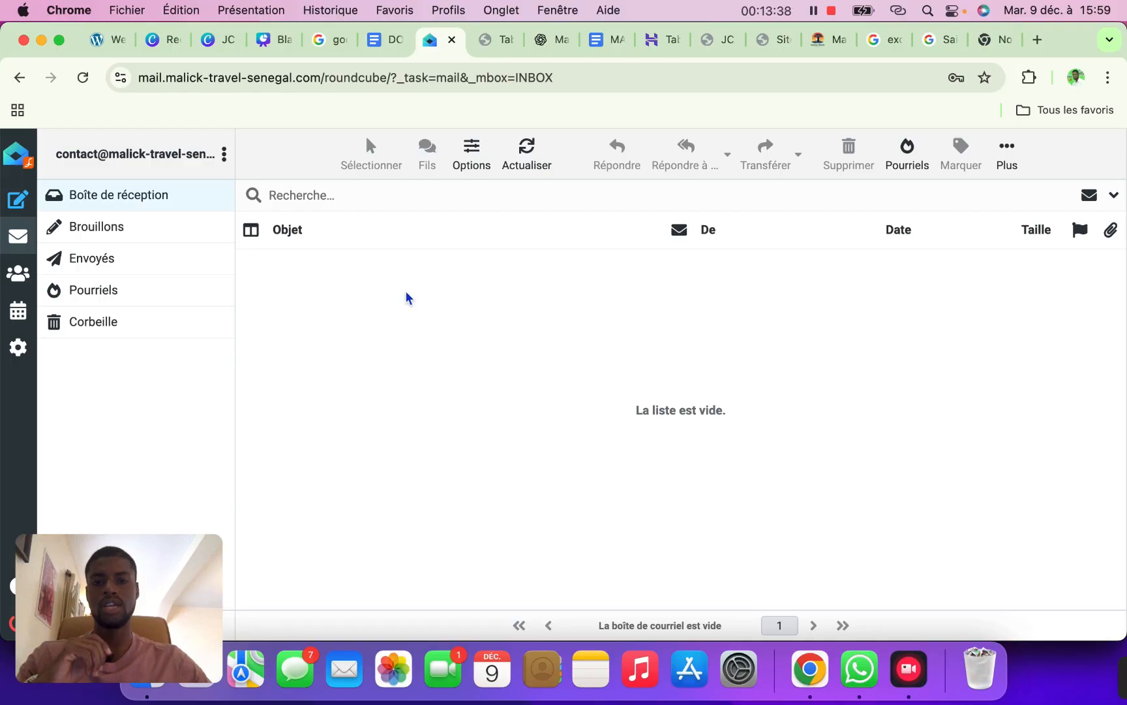
Refresh Roundcube, open the Google Business Profile email and copy its five-digit validation code
{"action": "left_click", "coordinate": [533, 158]}
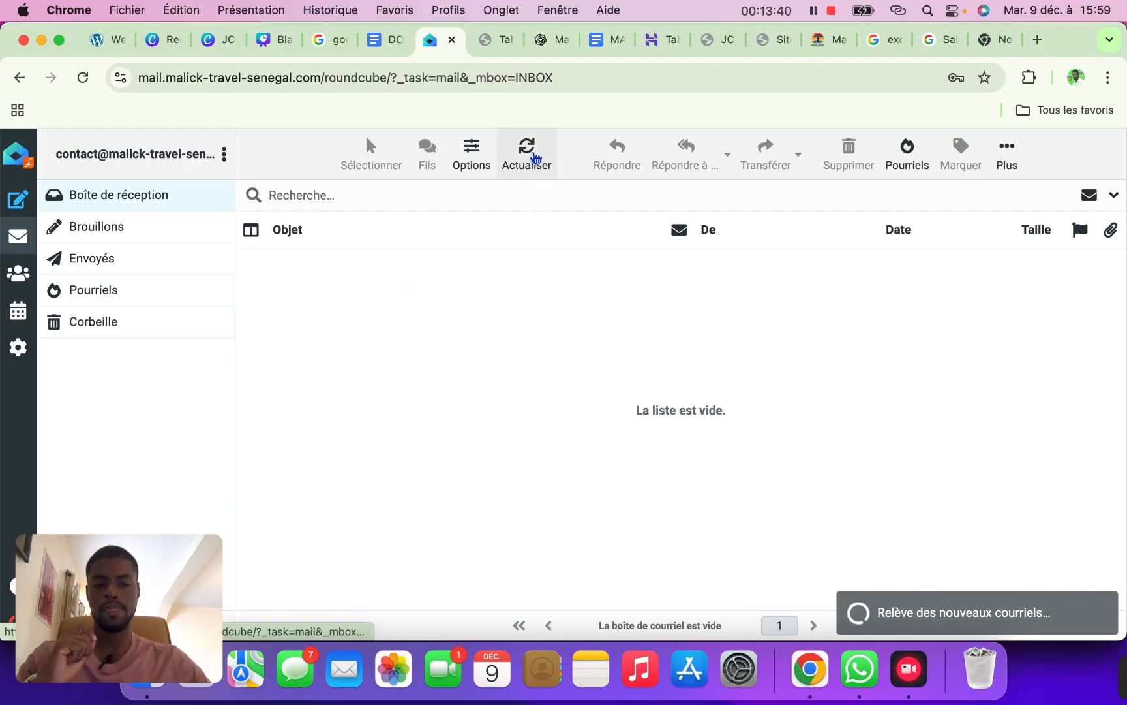
{"action": "left_click", "coordinate": [535, 159]}
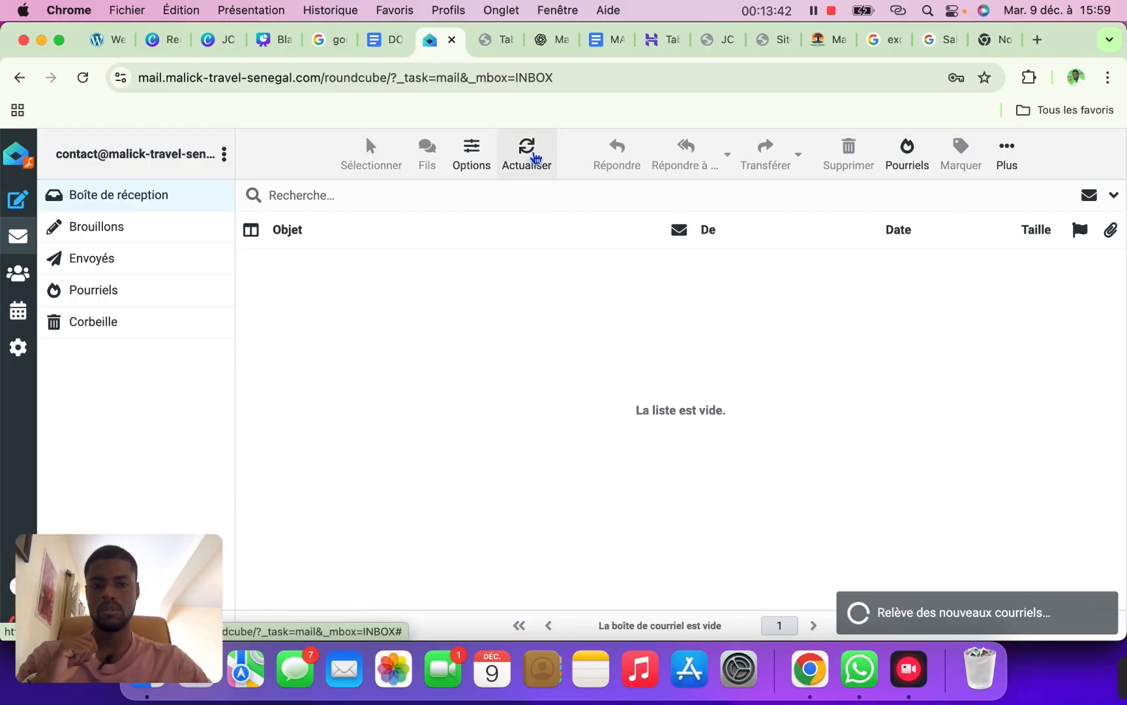
{"action": "left_click", "coordinate": [511, 270]}
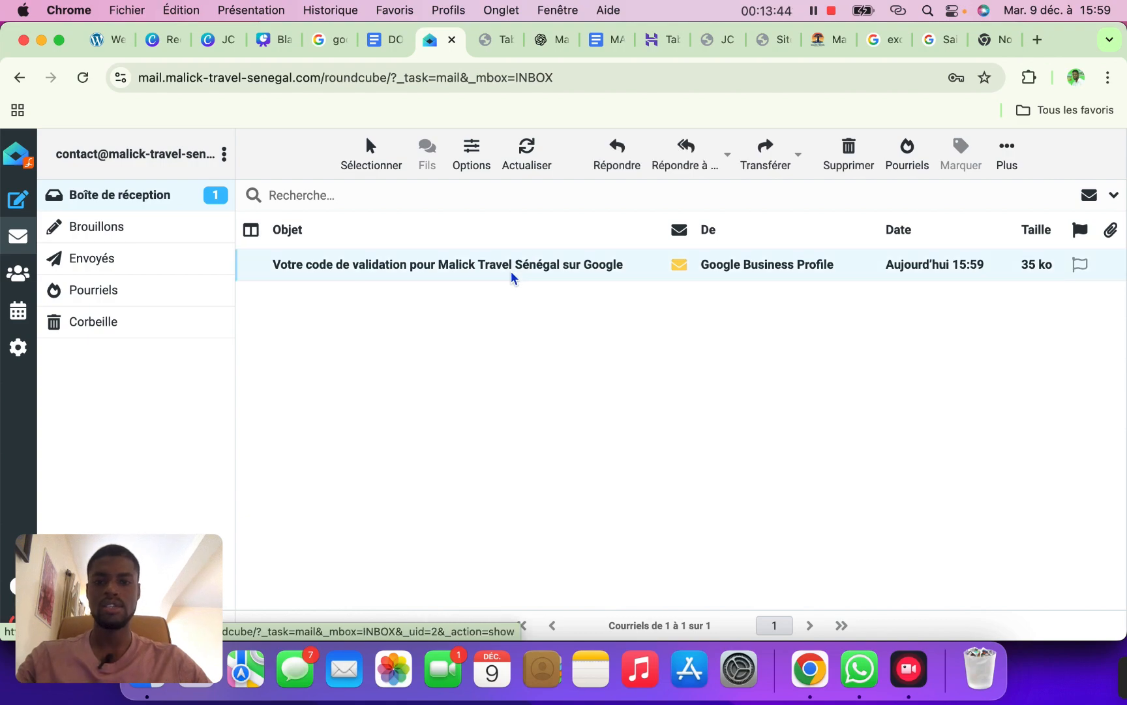
{"action": "double_click", "coordinate": [511, 270]}
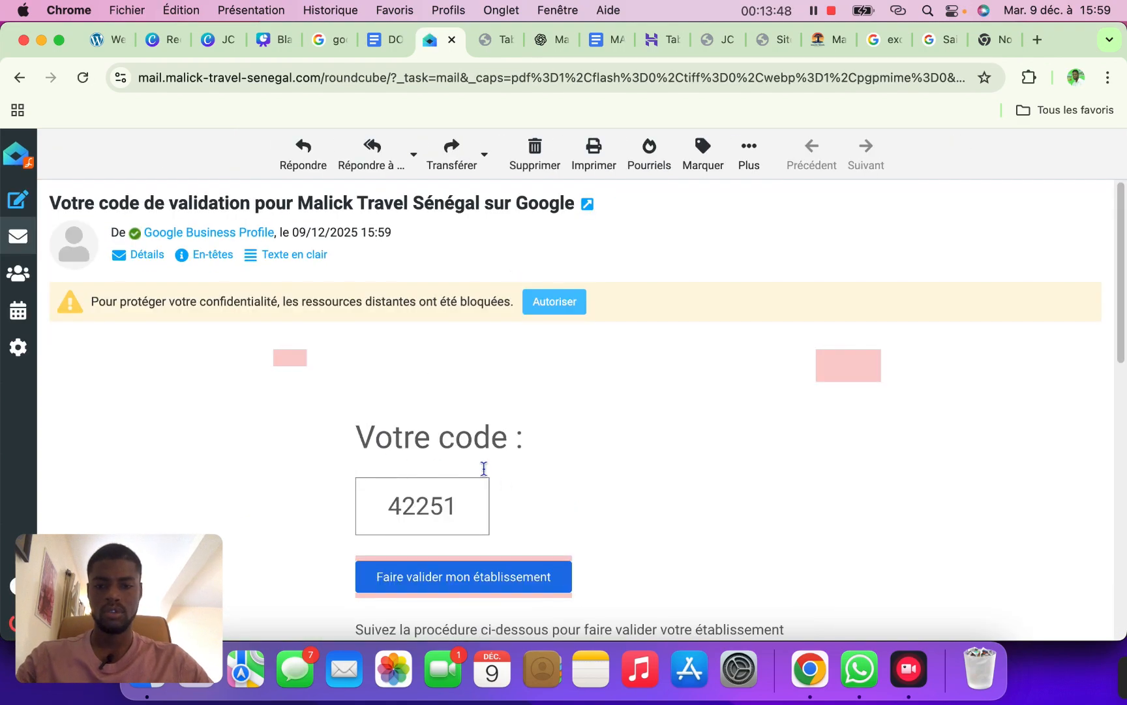
{"action": "left_click_drag", "start_coordinate": [452, 505], "coordinate": [391, 504]}
{"action": "key", "text": "super+c"}
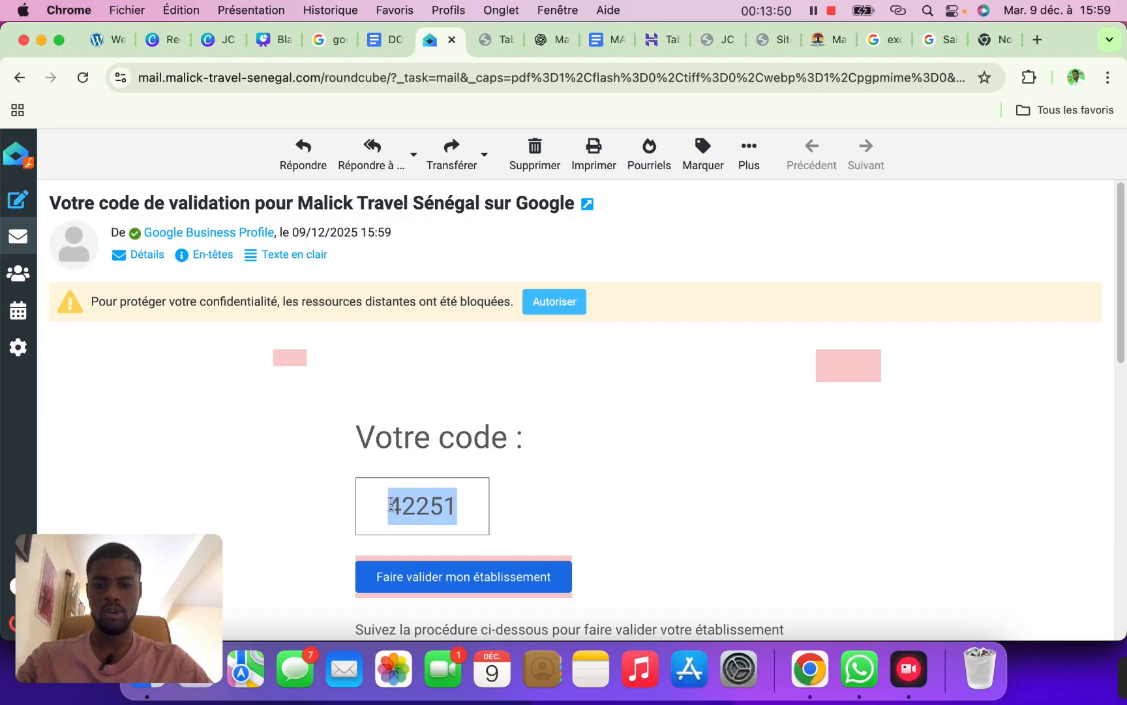
{"action": "left_click", "coordinate": [936, 40]}
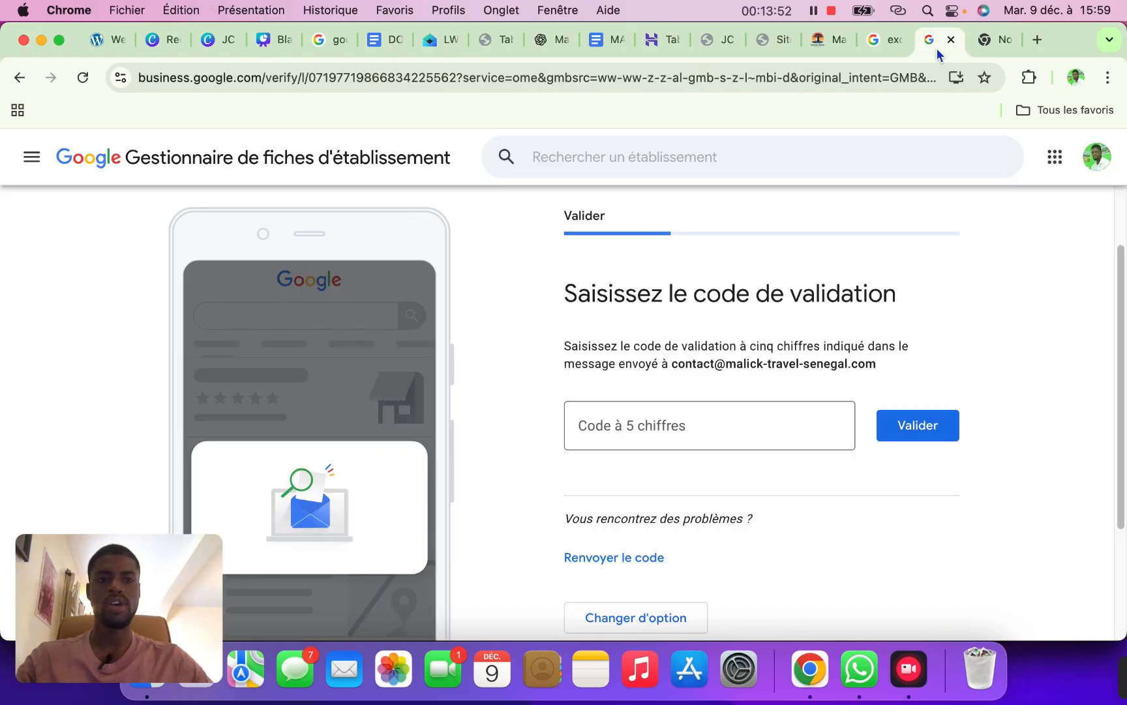
Paste the emailed code into 'Code à 5 chiffres', validate it and continue past the pending notice
{"action": "left_click", "coordinate": [644, 429]}
{"action": "key", "text": "super+v"}
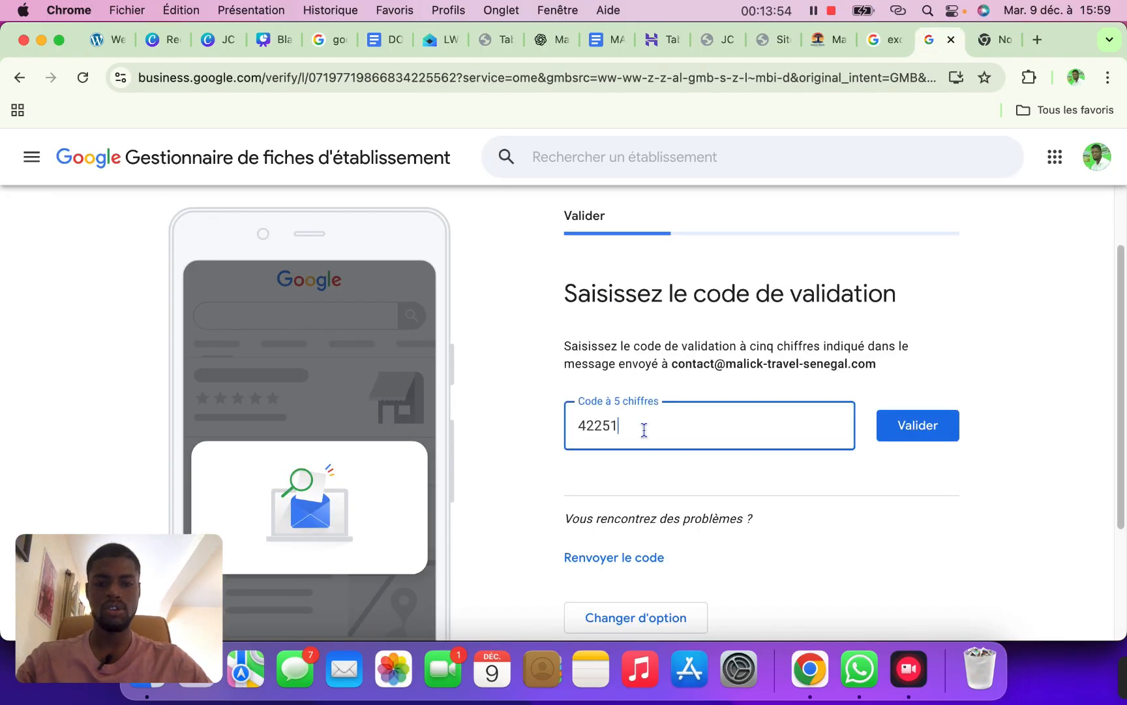
{"action": "left_click", "coordinate": [914, 427]}
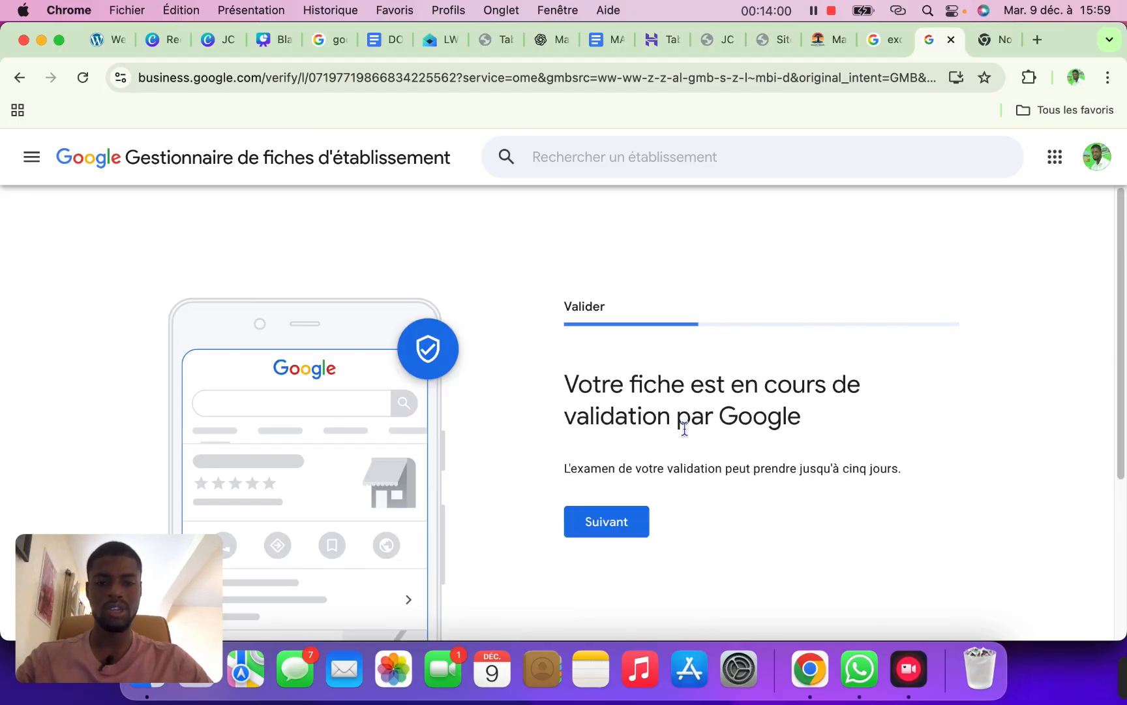
{"action": "left_click", "coordinate": [621, 527]}
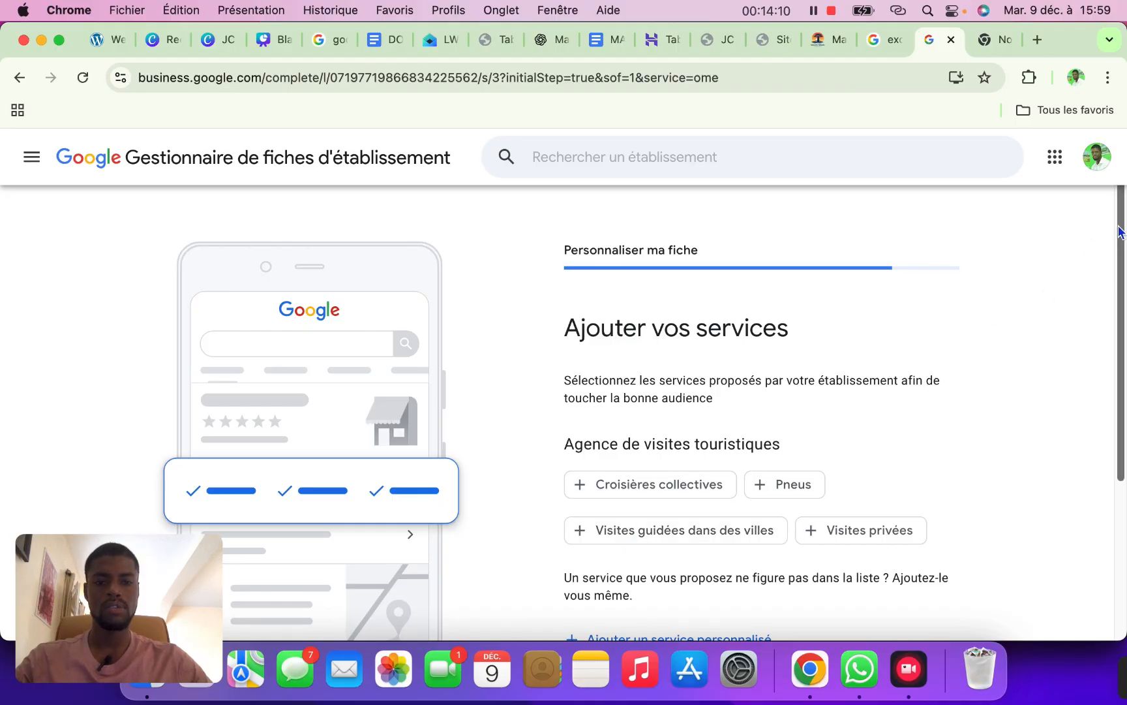
Select the Croisières collectives, Visites privées and Visites guidées dans des villes services
{"action": "scroll", "coordinate": [1109, 274], "scroll_direction": "down", "scroll_amount": 3}
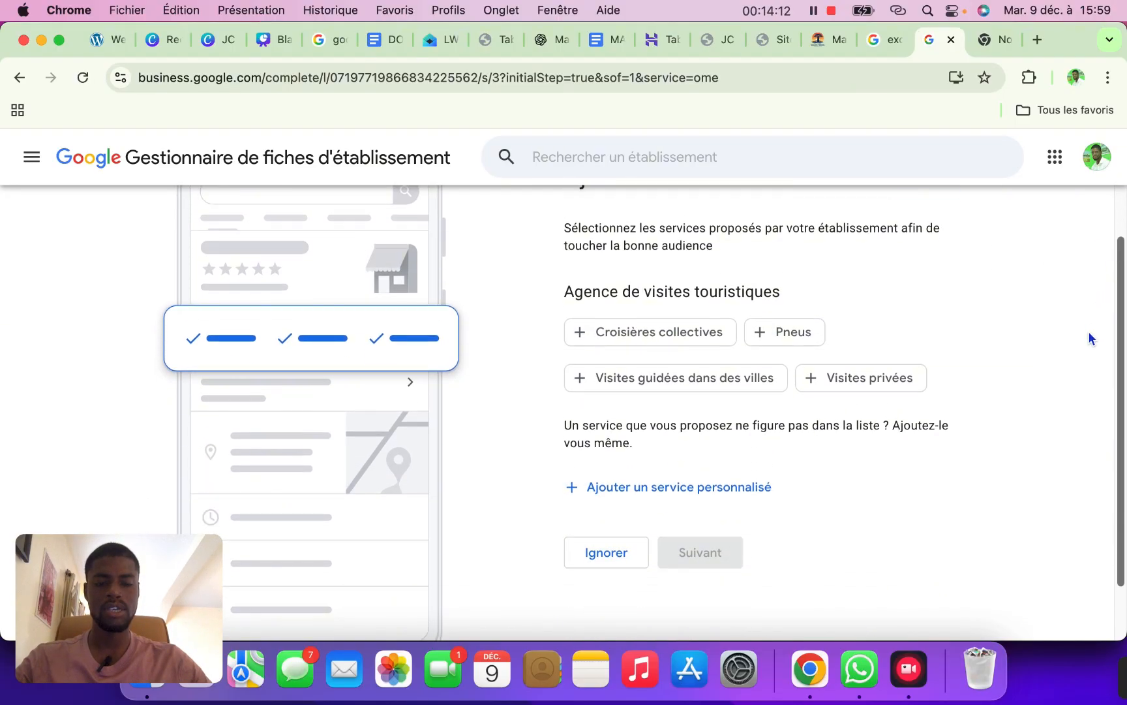
{"action": "left_click", "coordinate": [701, 344]}
{"action": "left_click", "coordinate": [850, 381]}
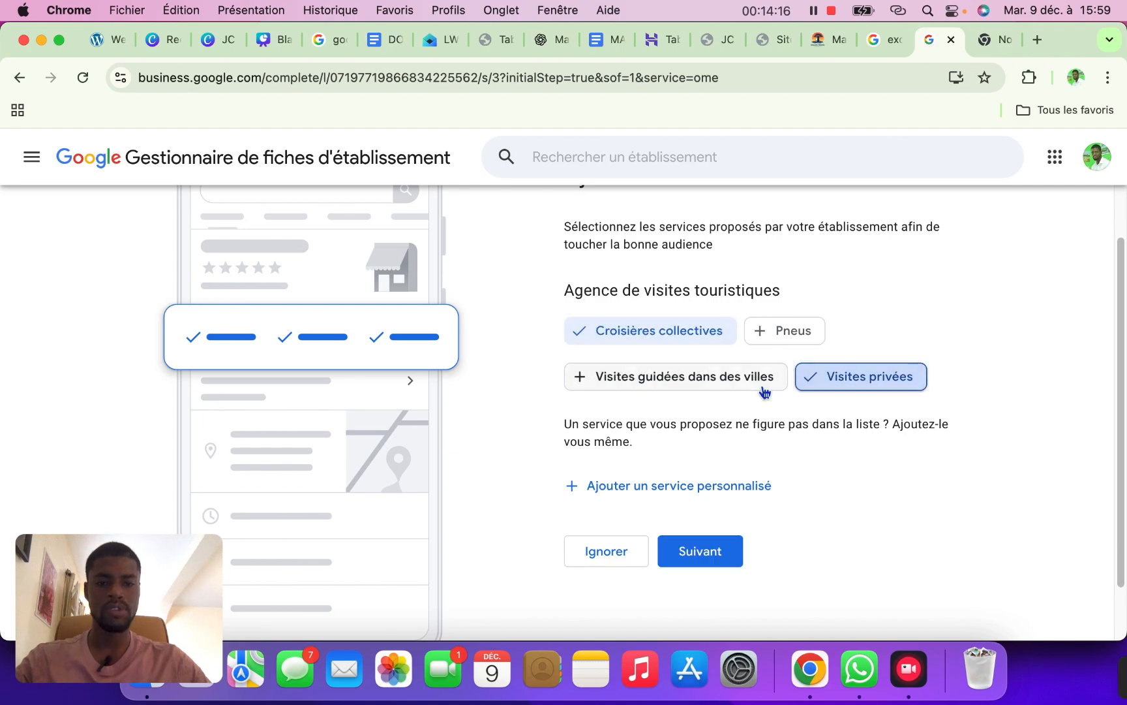
{"action": "left_click", "coordinate": [756, 385]}
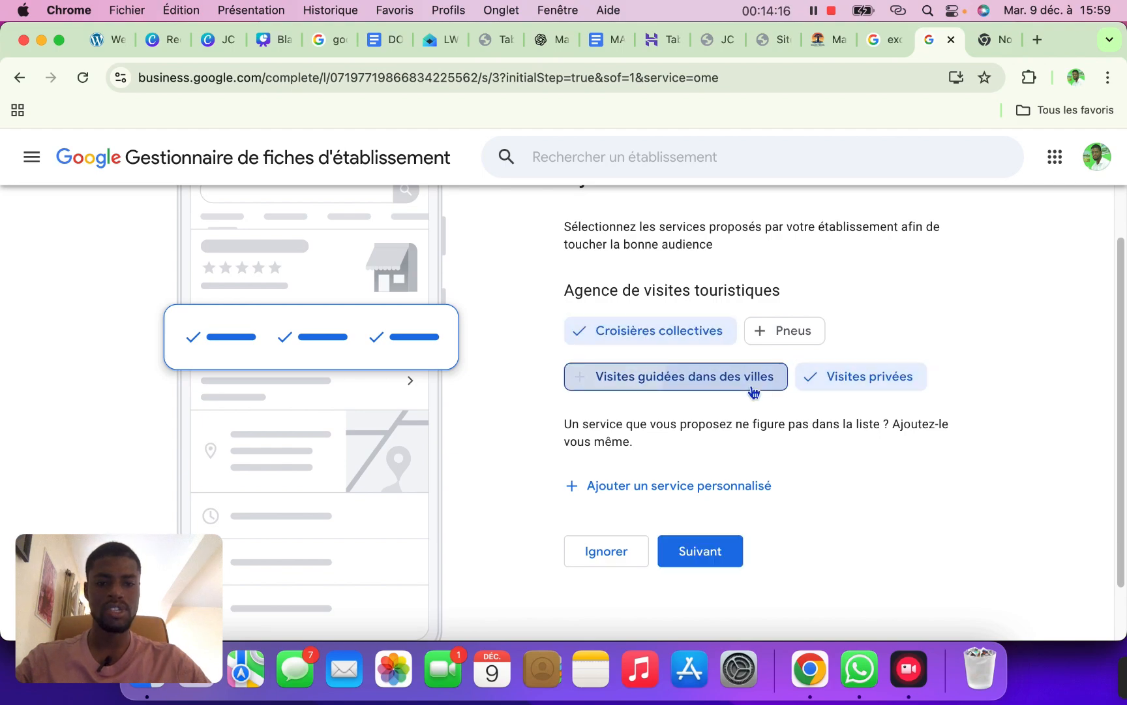
Add custom services Excursion, Visites and Circuits
{"action": "left_click", "coordinate": [644, 495]}
{"action": "type", "text": "E"}
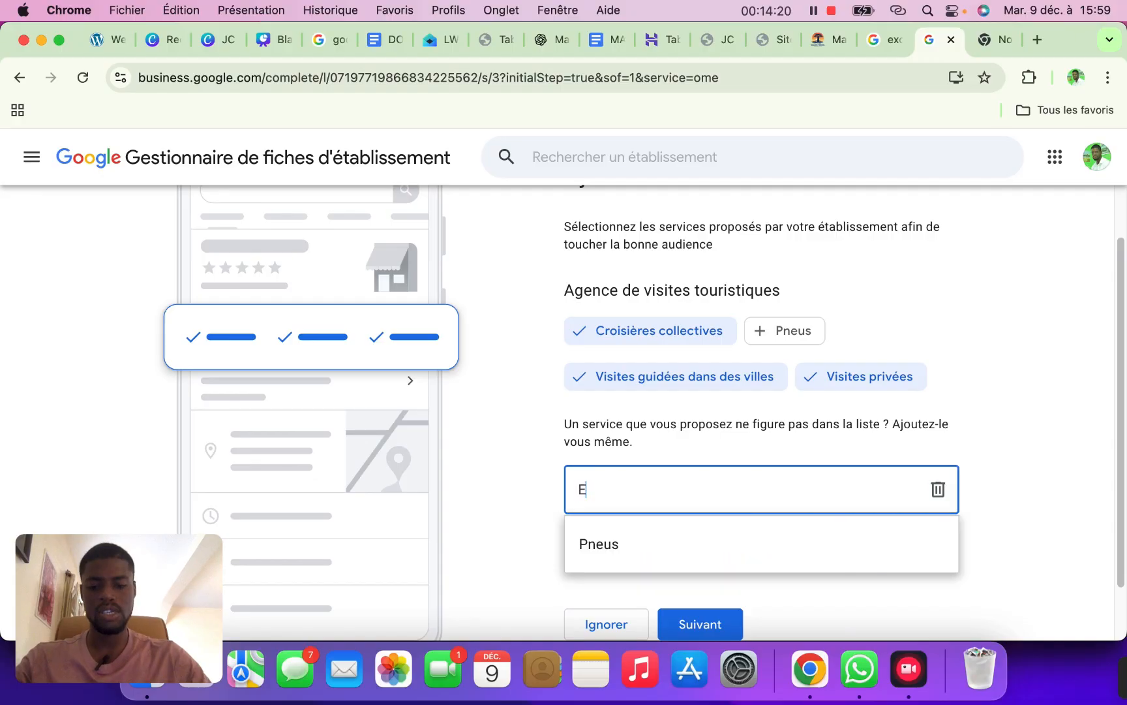
{"action": "type", "text": "xc"}
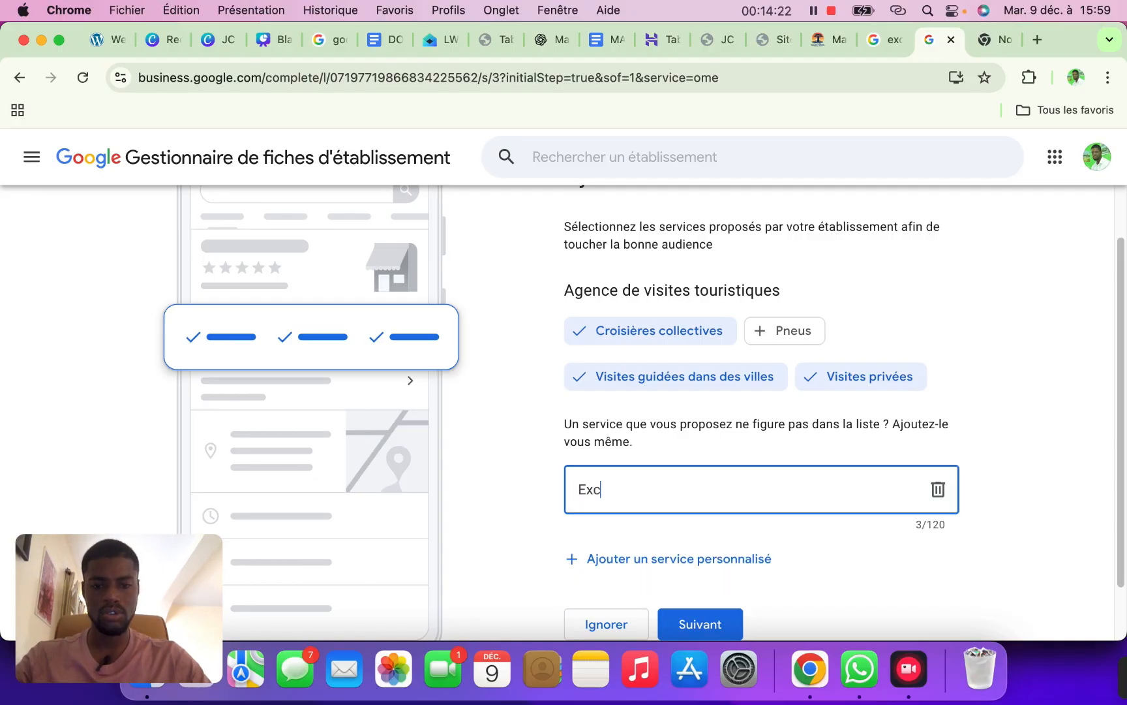
{"action": "type", "text": "urs"}
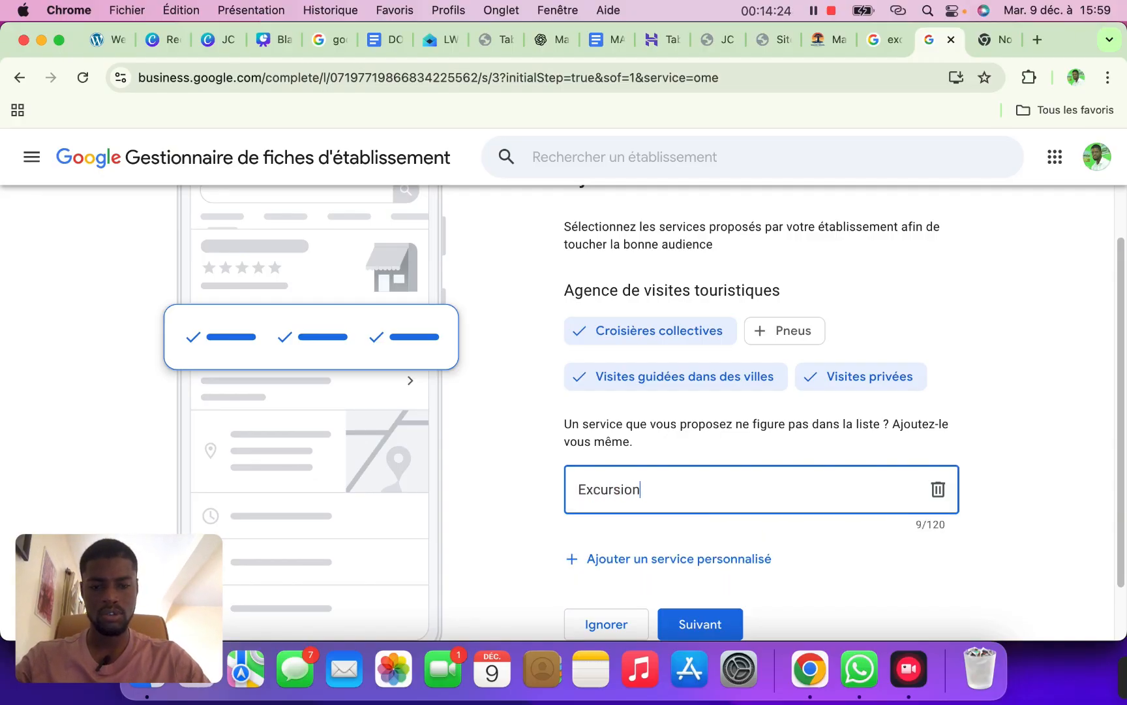
{"action": "type", "text": "ion"}
{"action": "left_click", "coordinate": [605, 559]}
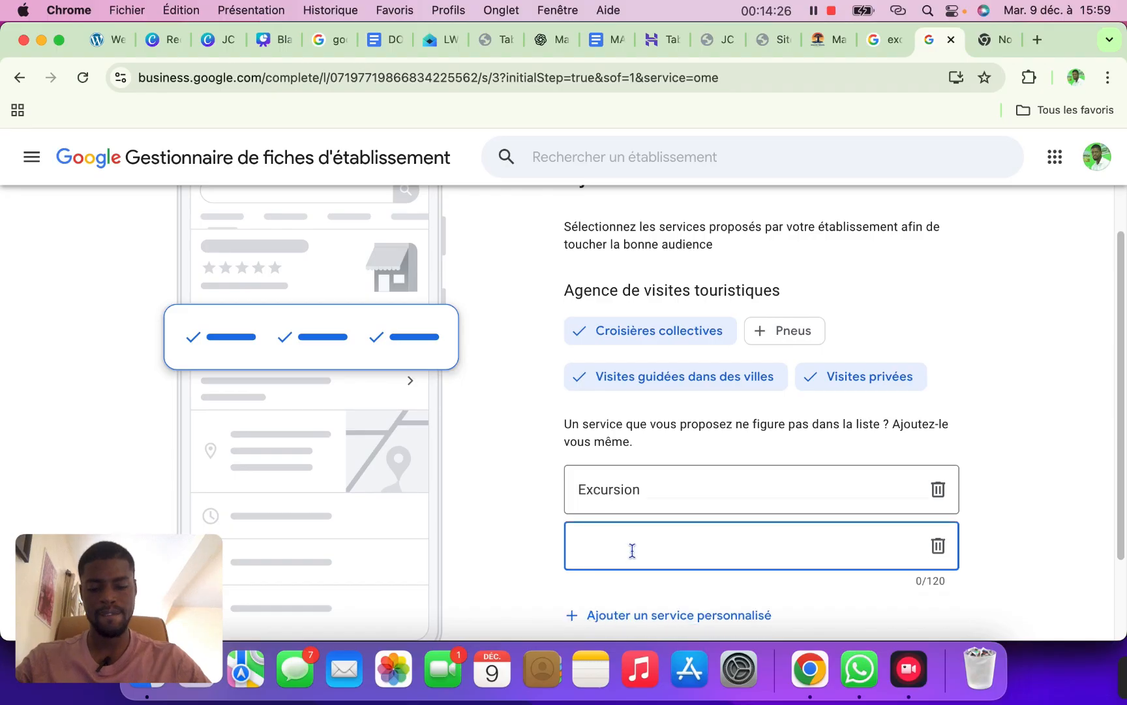
{"action": "type", "text": "Visites"}
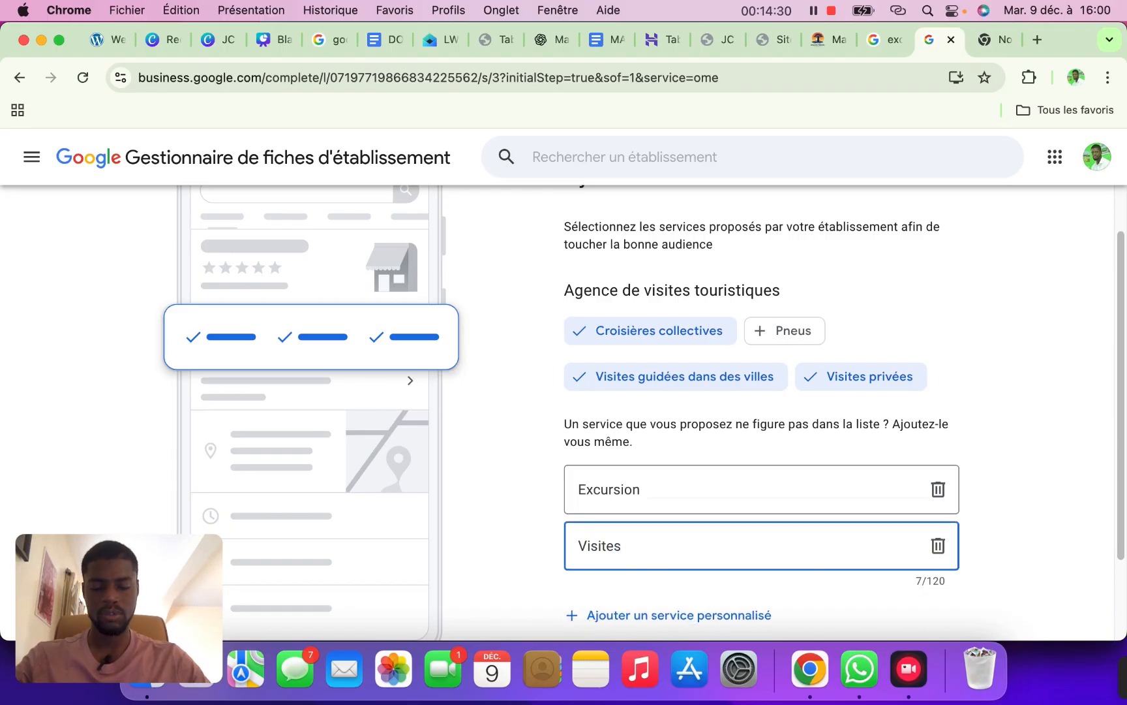
{"action": "left_click", "coordinate": [625, 618]}
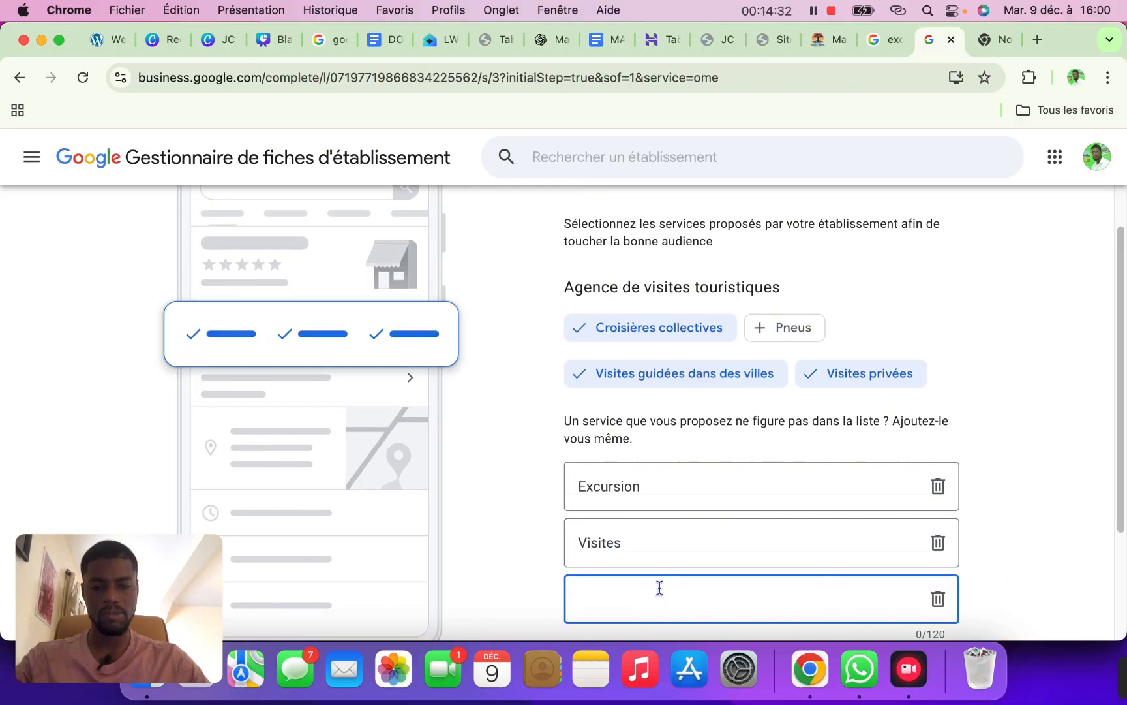
{"action": "type", "text": "Cir"}
{"action": "type", "text": "cuits"}
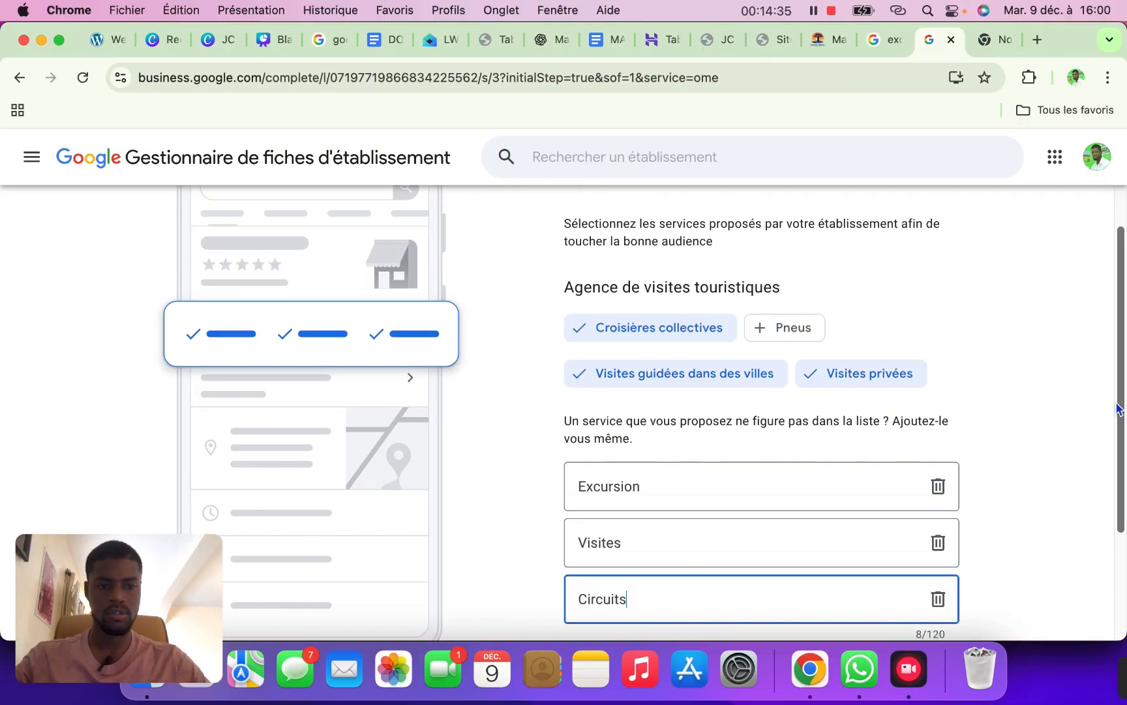
{"action": "left_click_drag", "start_coordinate": [1116, 410], "coordinate": [1099, 516]}
Add the custom service Randonnée, correcting its spelling, and continue to opening hours
{"action": "left_click", "coordinate": [757, 497]}
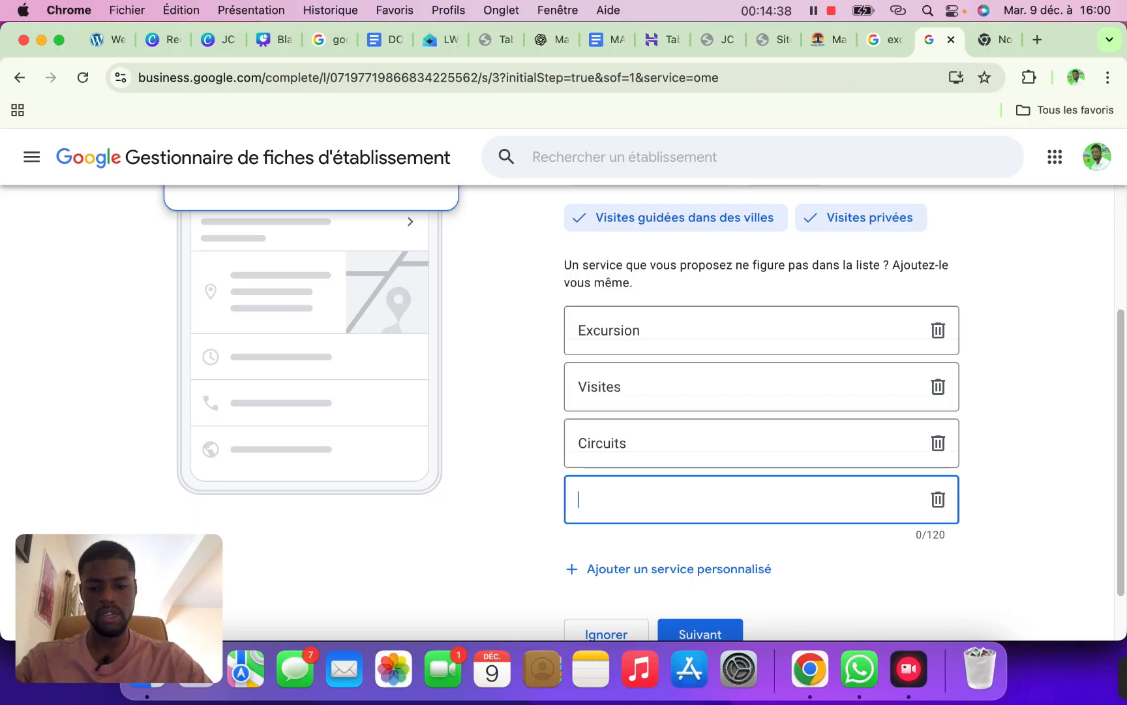
{"action": "type", "text": "Rendonne"}
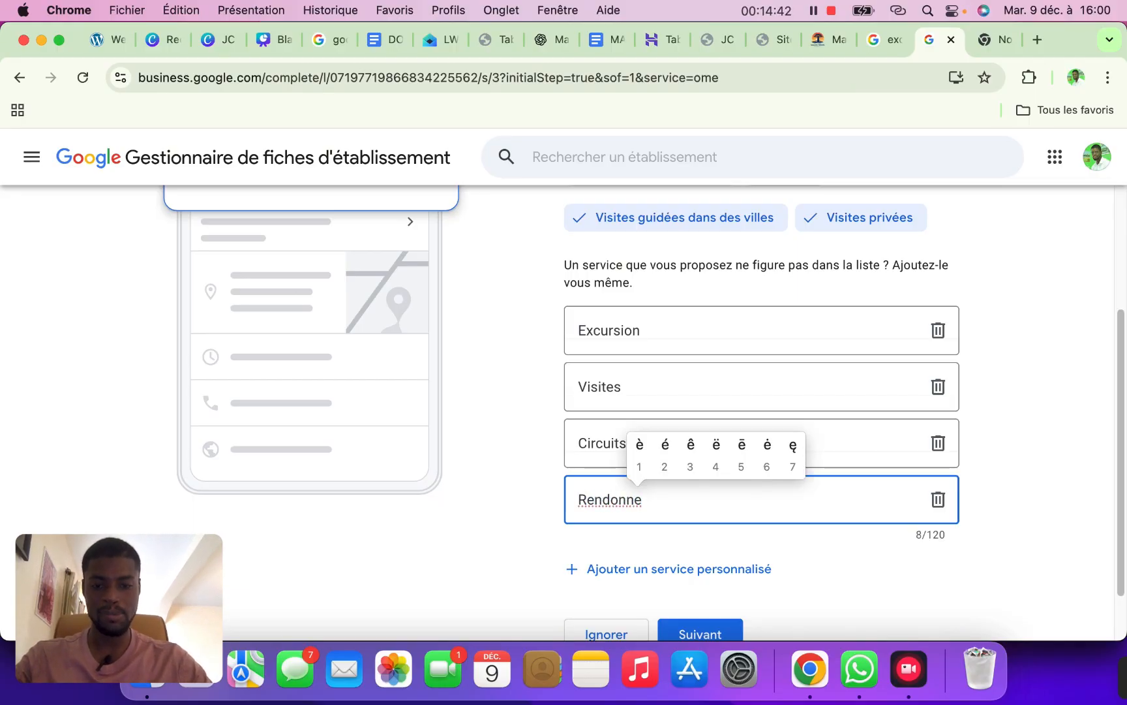
{"action": "type", "text": "2"}
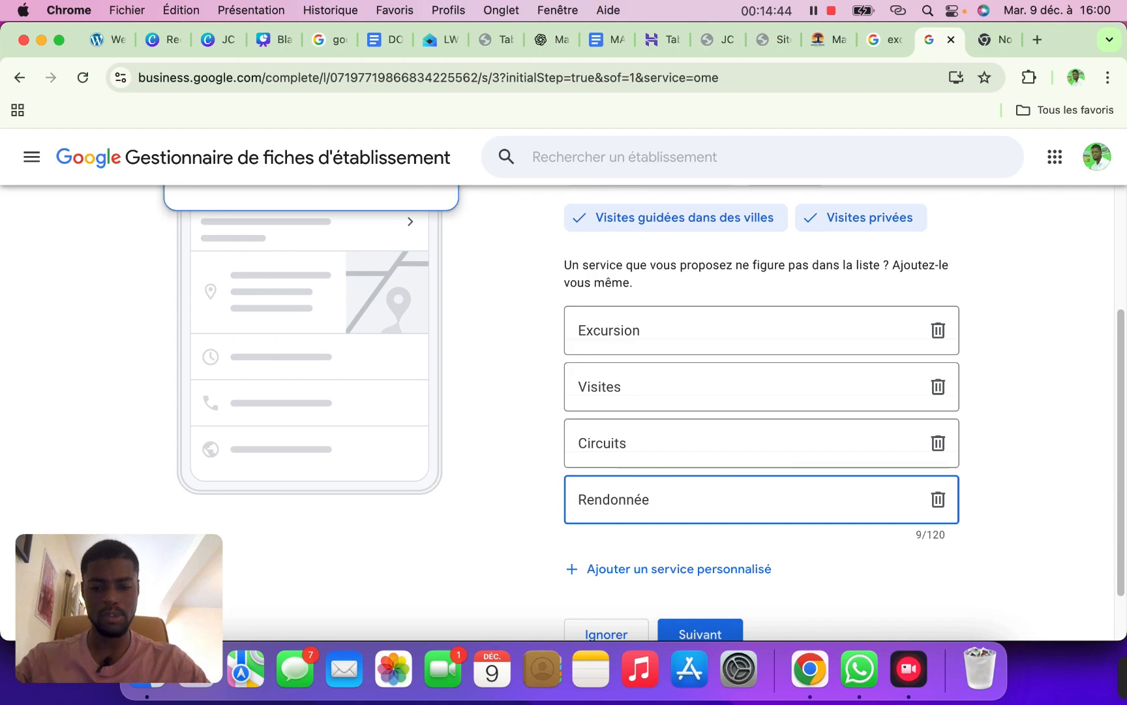
{"action": "right_click", "coordinate": [610, 500]}
{"action": "left_click", "coordinate": [720, 139]}
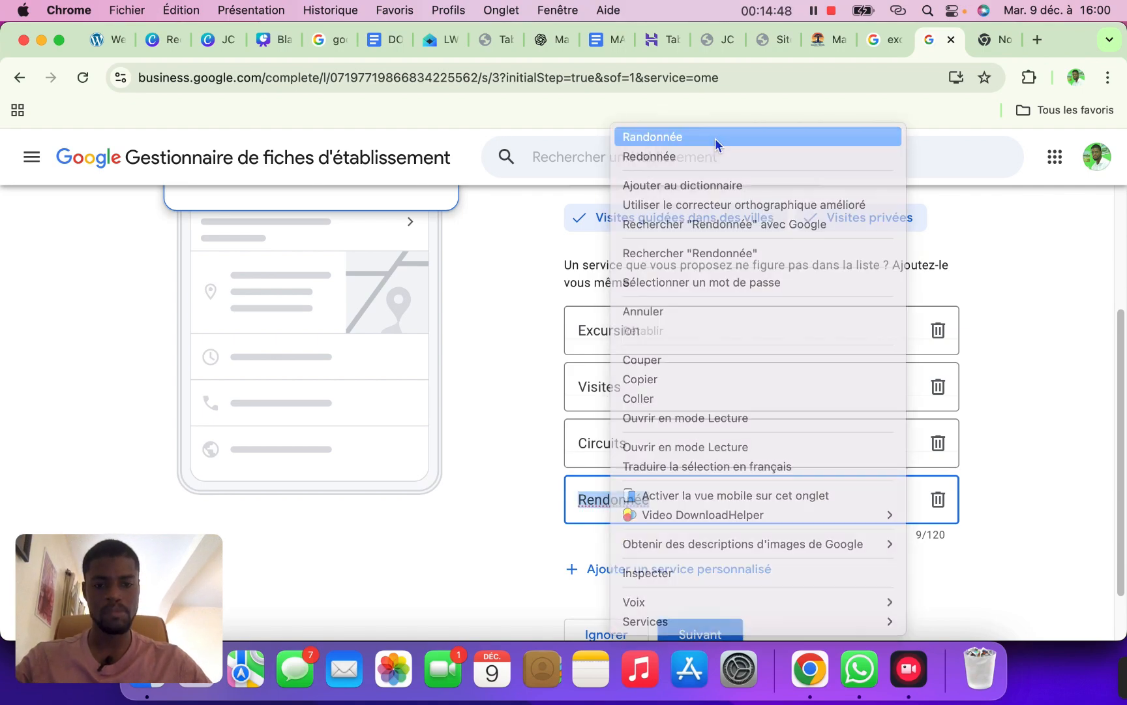
{"action": "left_click", "coordinate": [685, 625]}
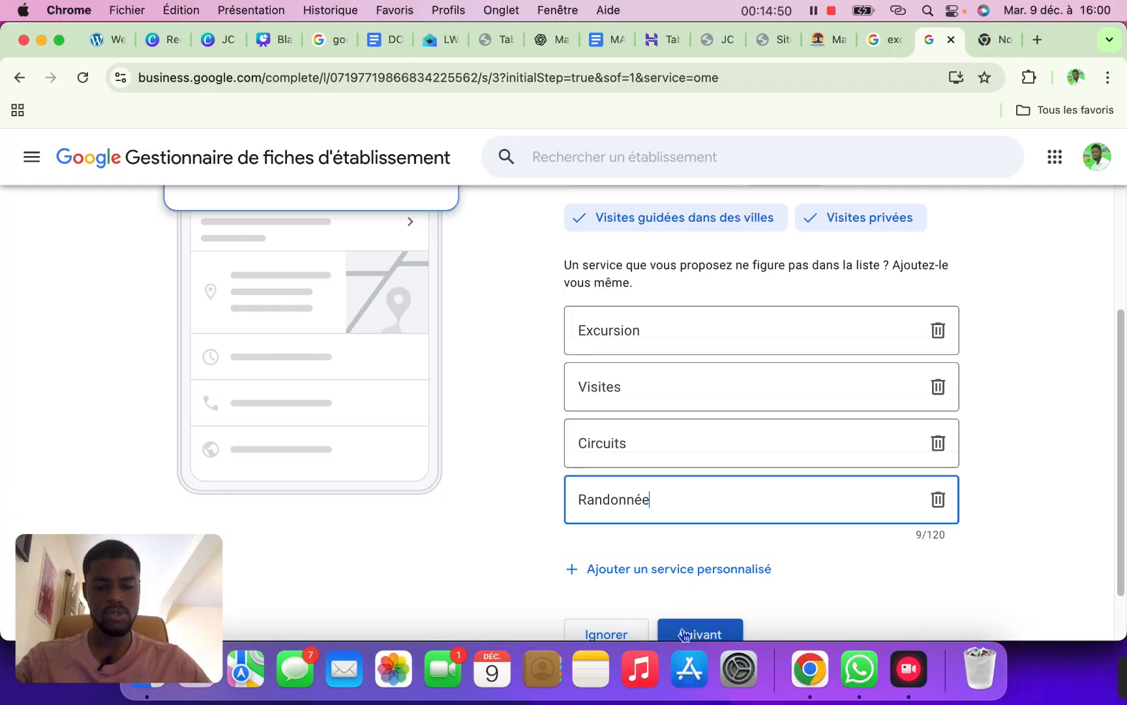
{"action": "left_click", "coordinate": [683, 630]}
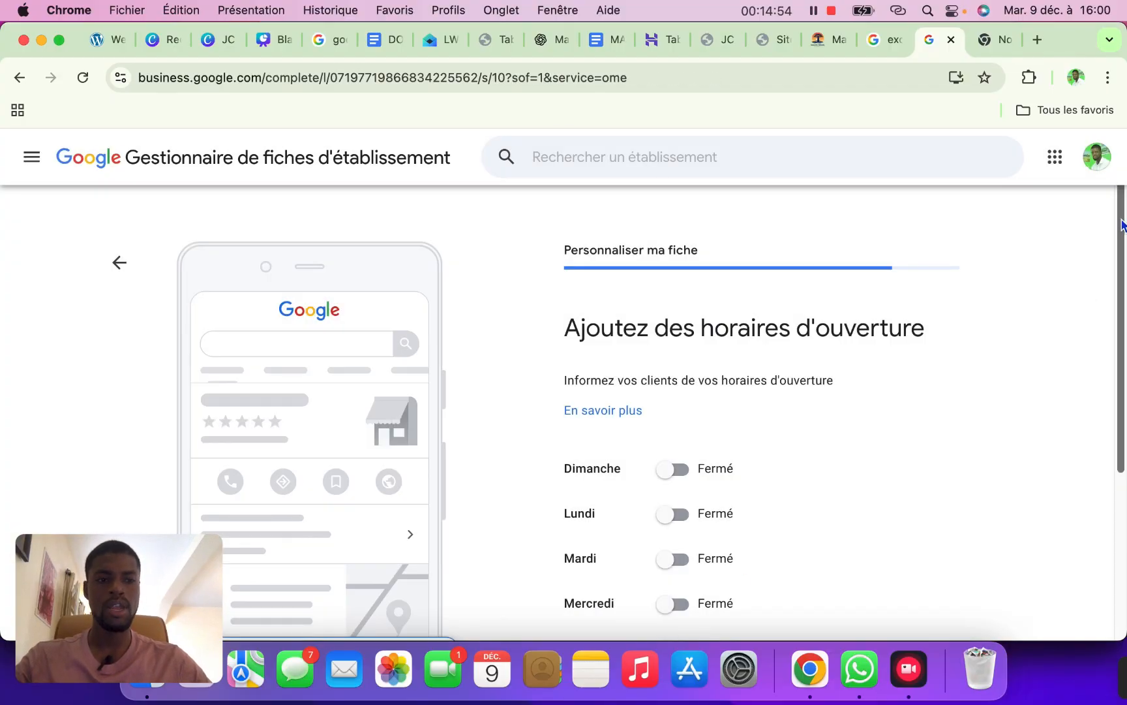
Set Dimanche and Lundi to open 24h/24
{"action": "scroll", "coordinate": [1096, 307], "scroll_direction": "down", "scroll_amount": 5}
{"action": "scroll", "coordinate": [1097, 366], "scroll_direction": "down", "scroll_amount": 2}
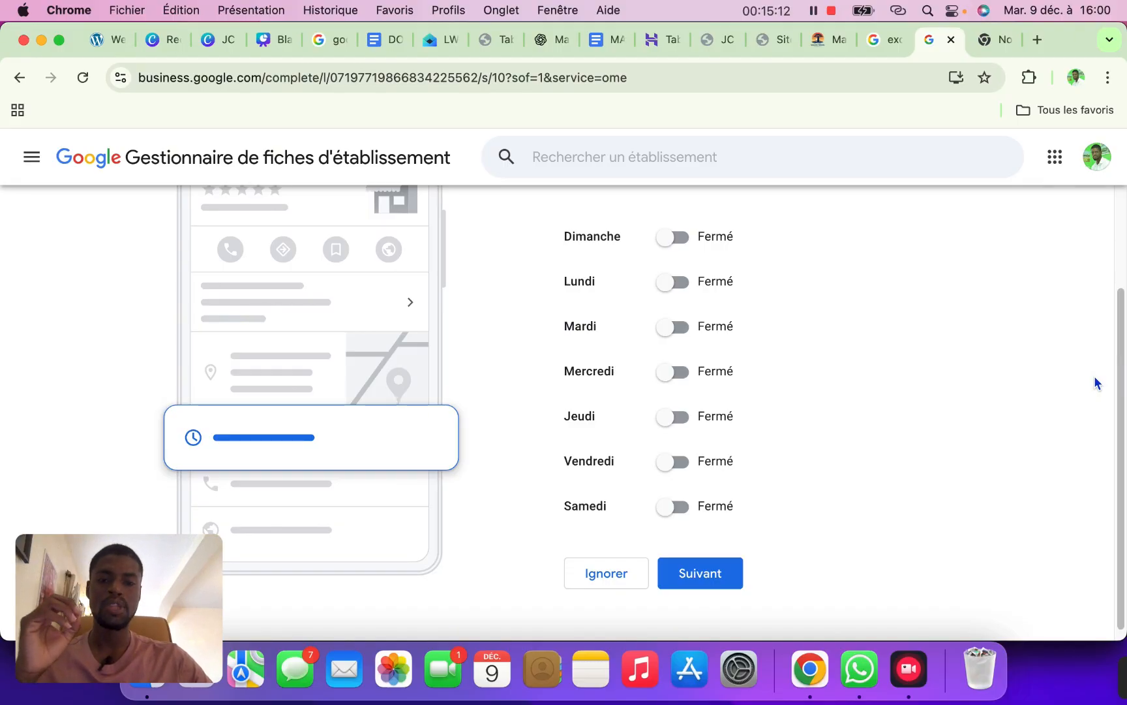
{"action": "left_click", "coordinate": [678, 240]}
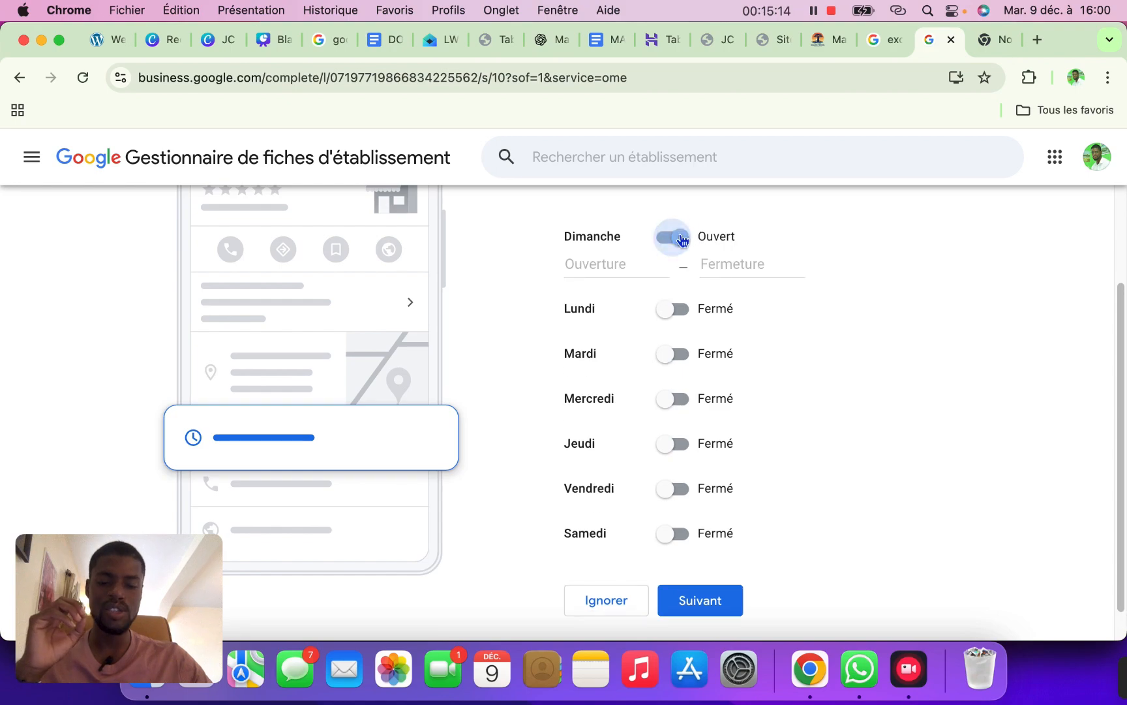
{"action": "left_click", "coordinate": [720, 261]}
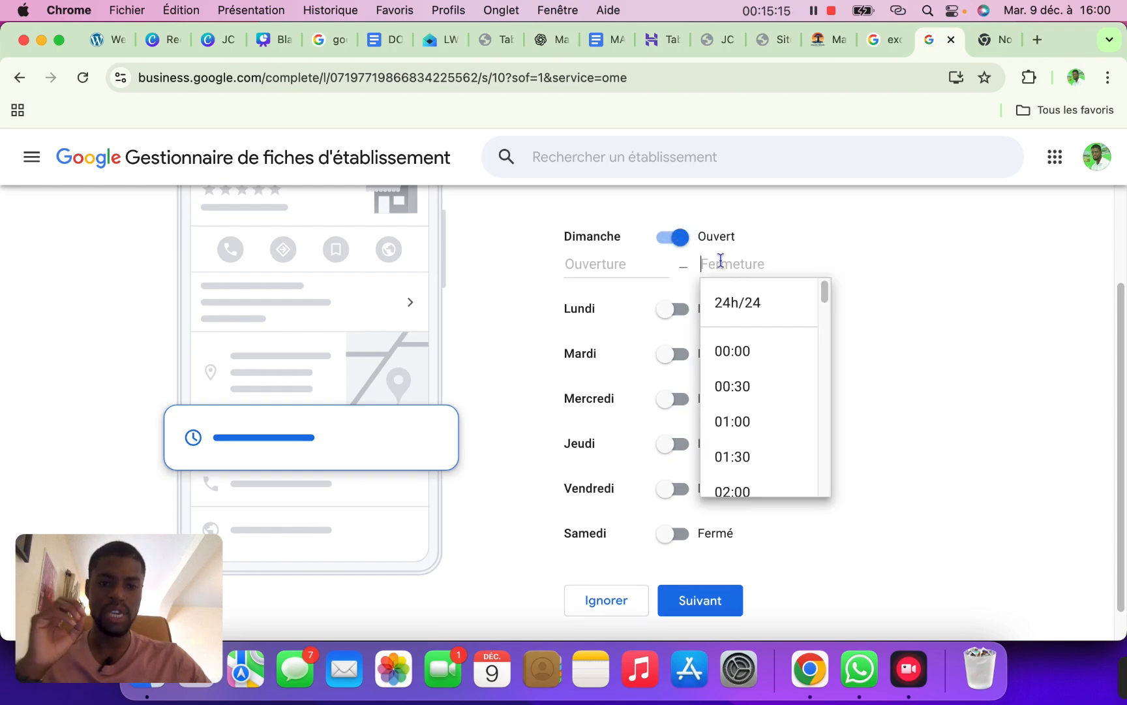
{"action": "left_click", "coordinate": [734, 301]}
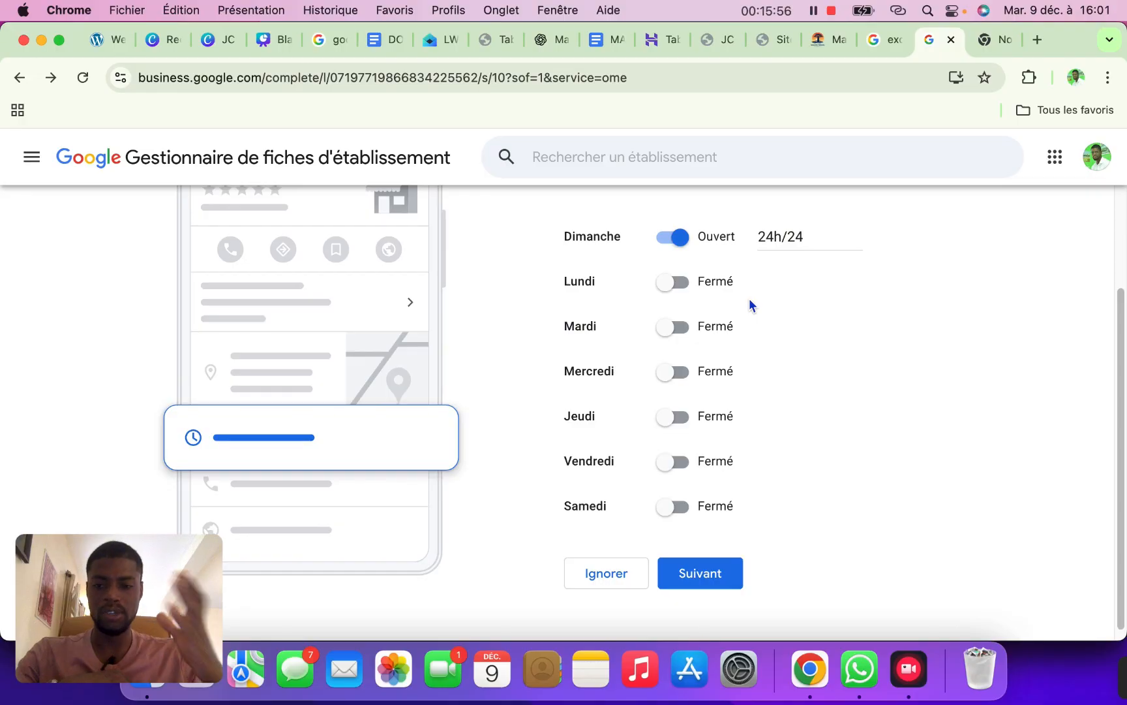
{"action": "left_click", "coordinate": [692, 288]}
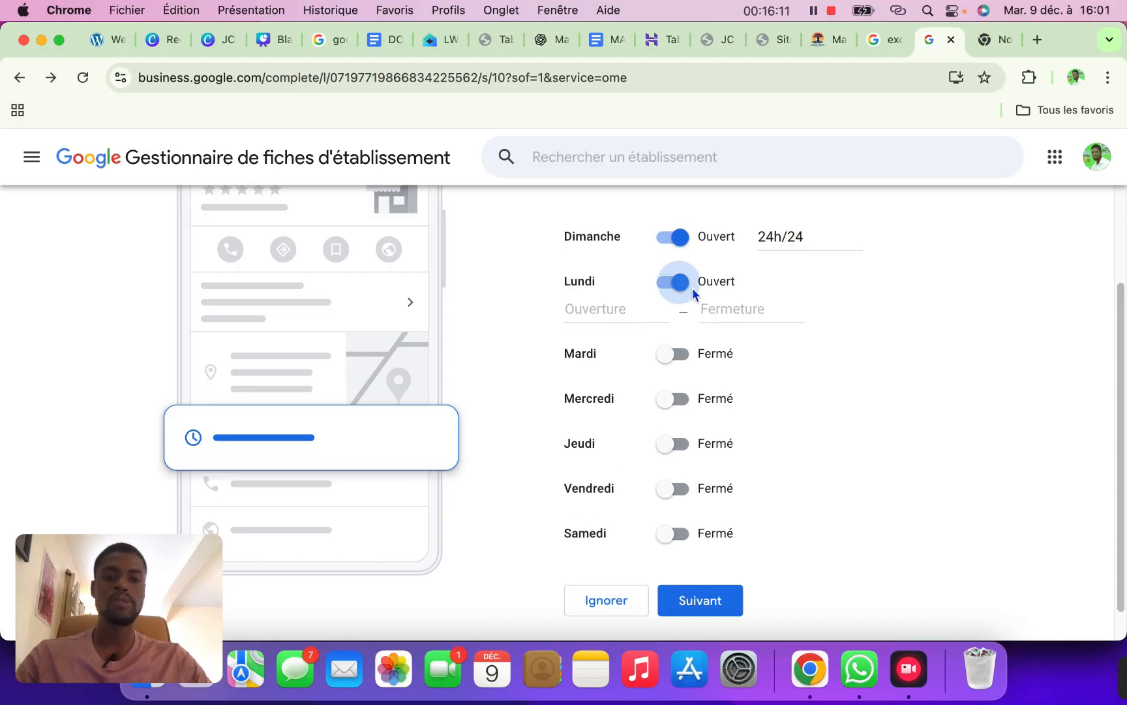
{"action": "left_click", "coordinate": [728, 308]}
{"action": "left_click", "coordinate": [749, 350]}
Set Mardi, Mercredi and Jeudi to open 24h/24
{"action": "left_click", "coordinate": [679, 330]}
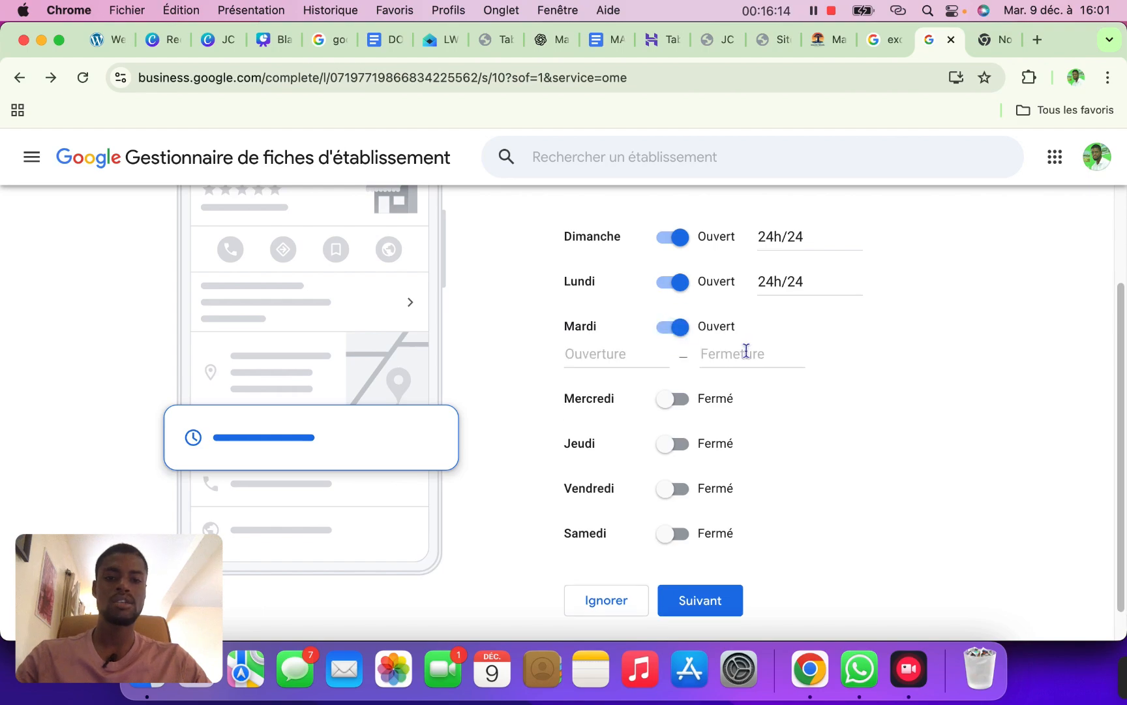
{"action": "left_click", "coordinate": [745, 353]}
{"action": "left_click", "coordinate": [739, 385]}
{"action": "left_click", "coordinate": [689, 378]}
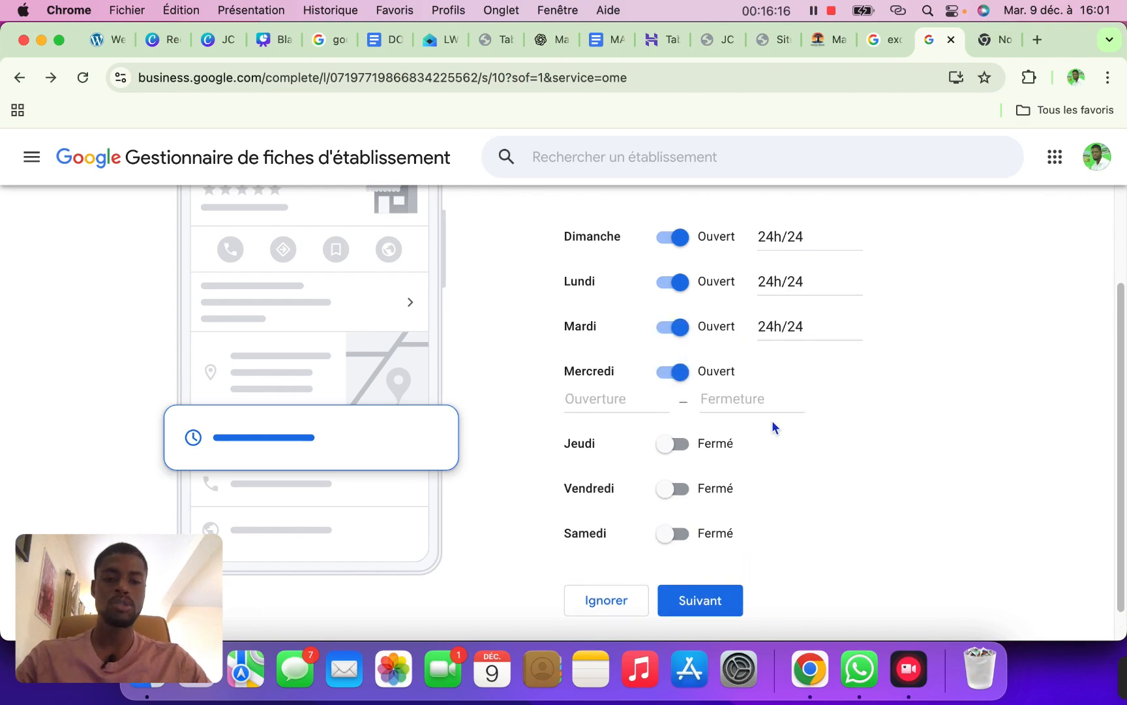
{"action": "left_click", "coordinate": [776, 399]}
{"action": "left_click", "coordinate": [765, 435]}
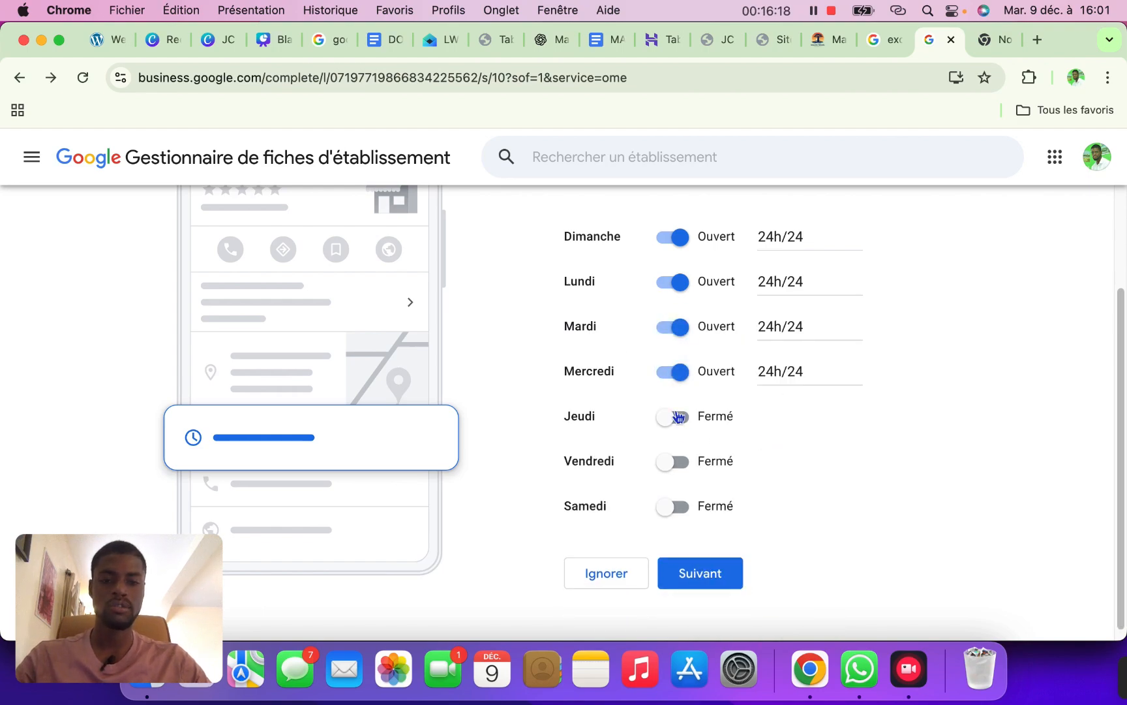
{"action": "left_click", "coordinate": [678, 416]}
{"action": "left_click", "coordinate": [743, 441]}
{"action": "left_click", "coordinate": [750, 483]}
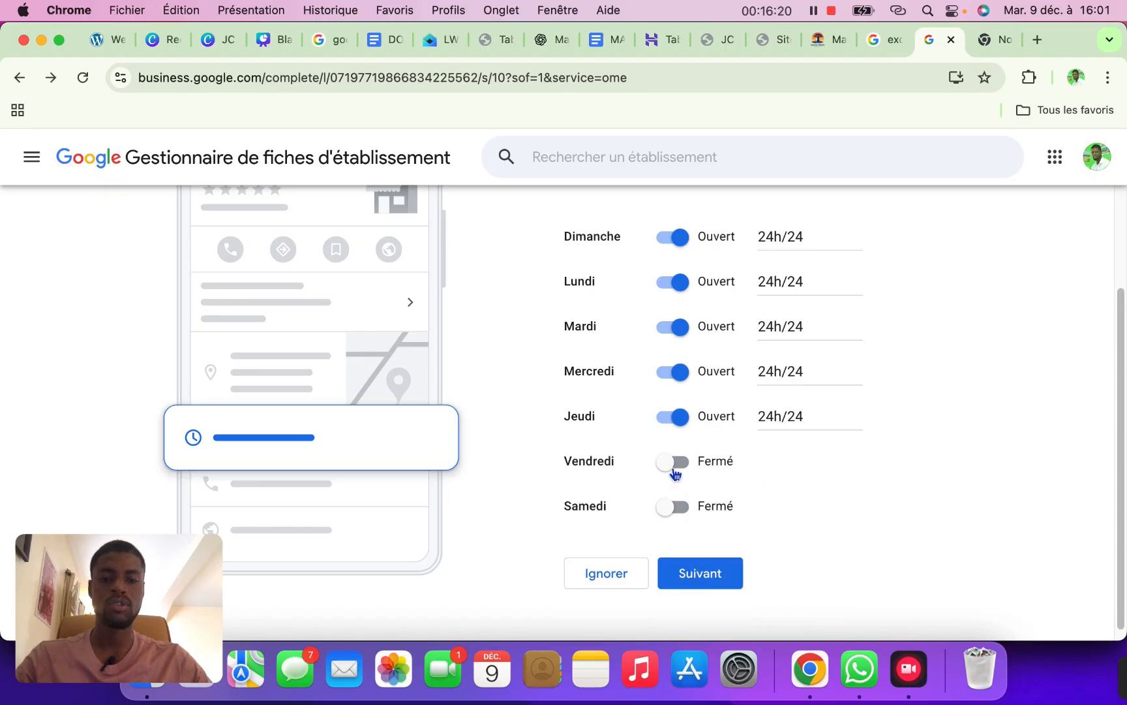
Set Vendredi and Samedi to open 24h/24 and save the opening hours
{"action": "left_click", "coordinate": [675, 488]}
{"action": "left_click", "coordinate": [734, 488]}
{"action": "left_click", "coordinate": [736, 527]}
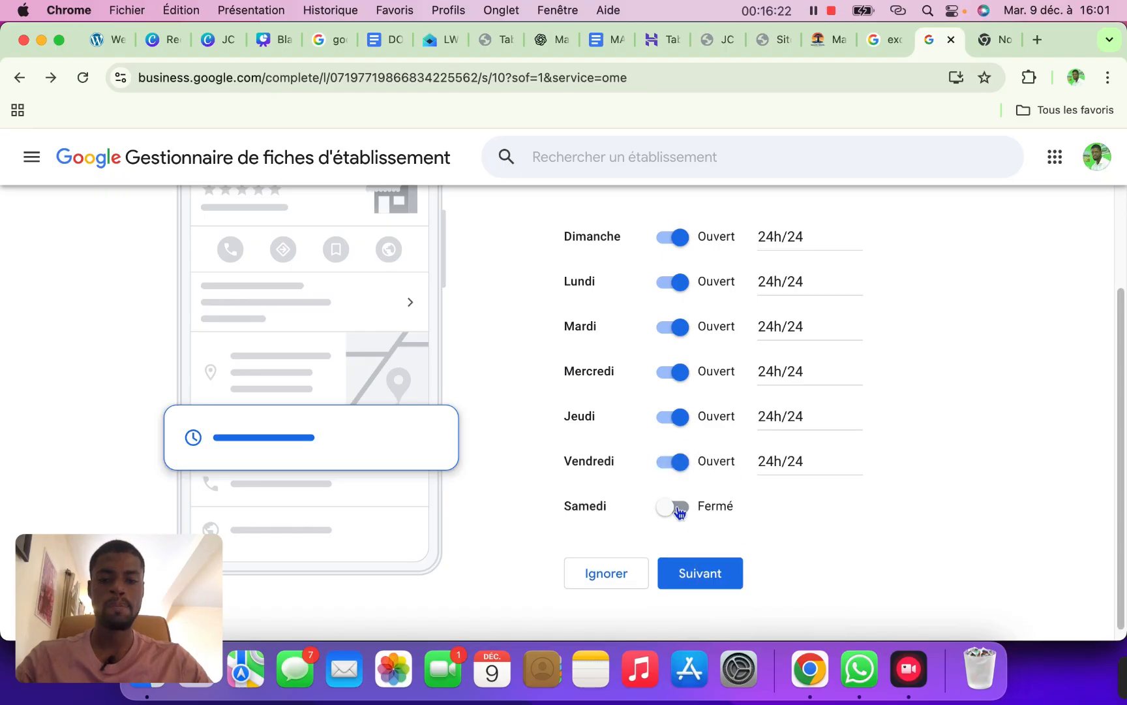
{"action": "left_click", "coordinate": [675, 507]}
{"action": "left_click", "coordinate": [708, 532]}
{"action": "left_click", "coordinate": [738, 571]}
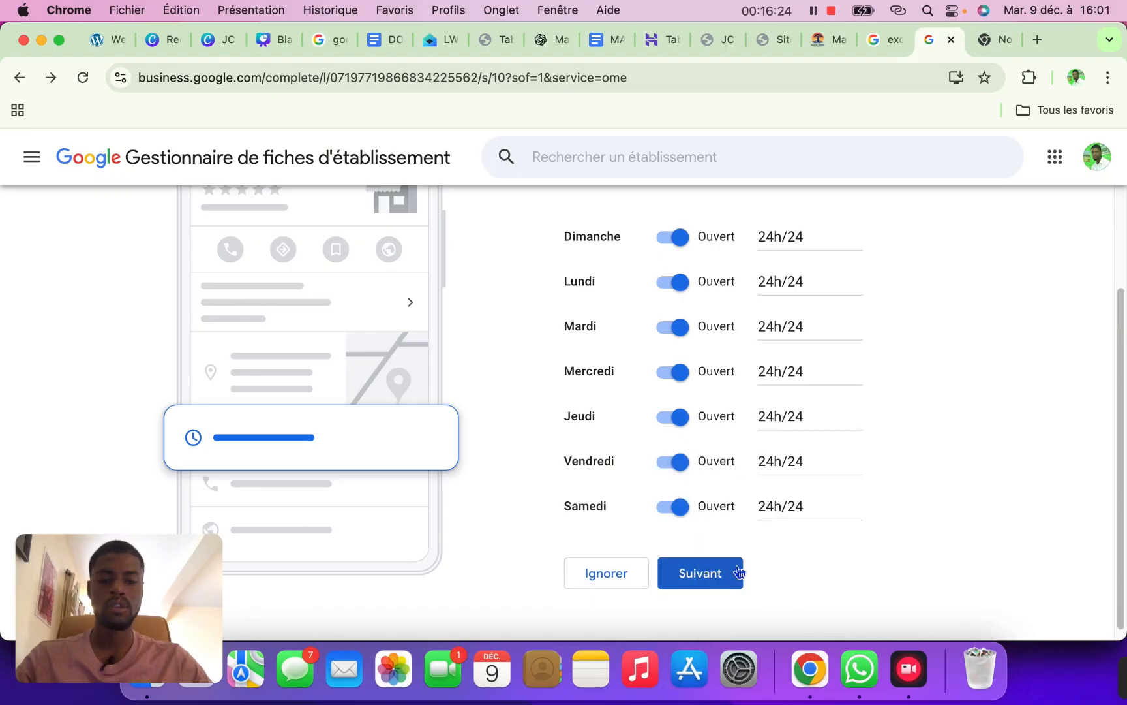
{"action": "left_click", "coordinate": [721, 577]}
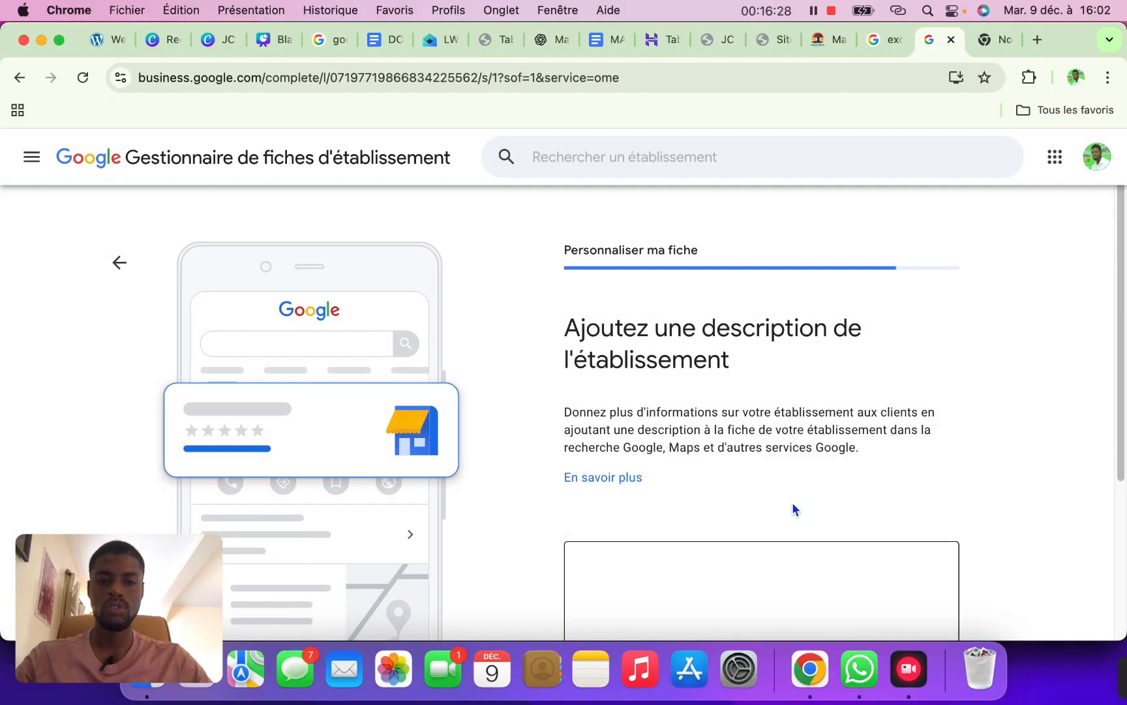
Scroll down to the empty description box, then go to the ChatGPT conversation
{"action": "left_click_drag", "start_coordinate": [1122, 250], "coordinate": [1118, 365]}
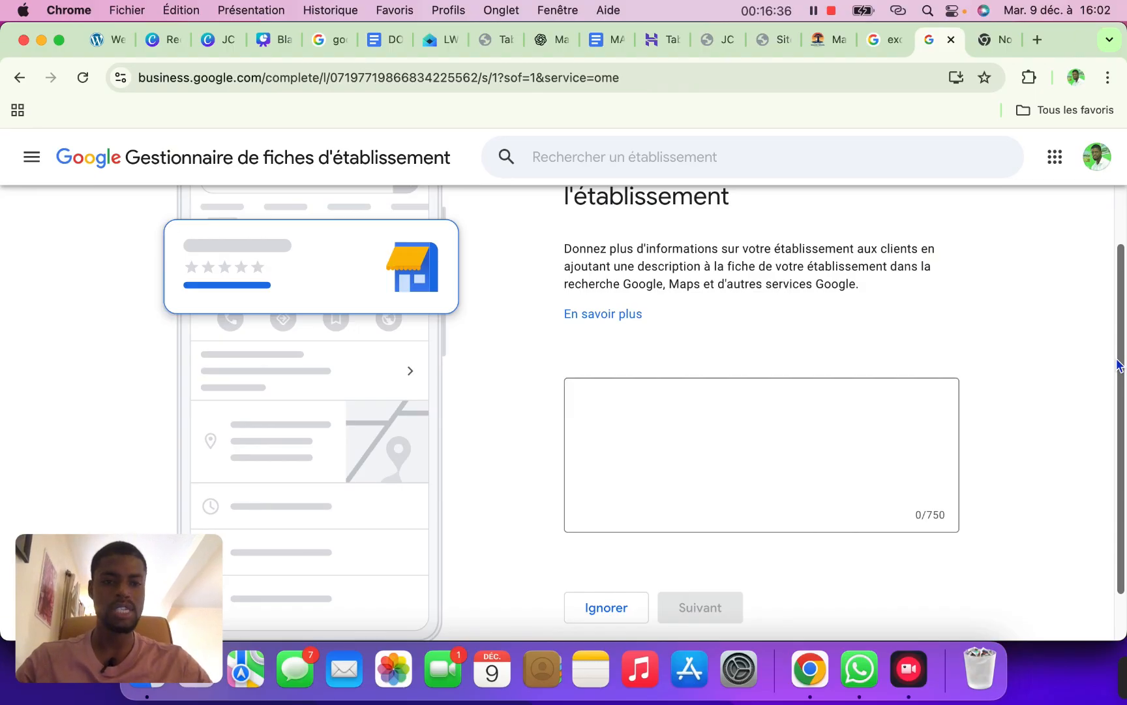
{"action": "left_click", "coordinate": [544, 40]}
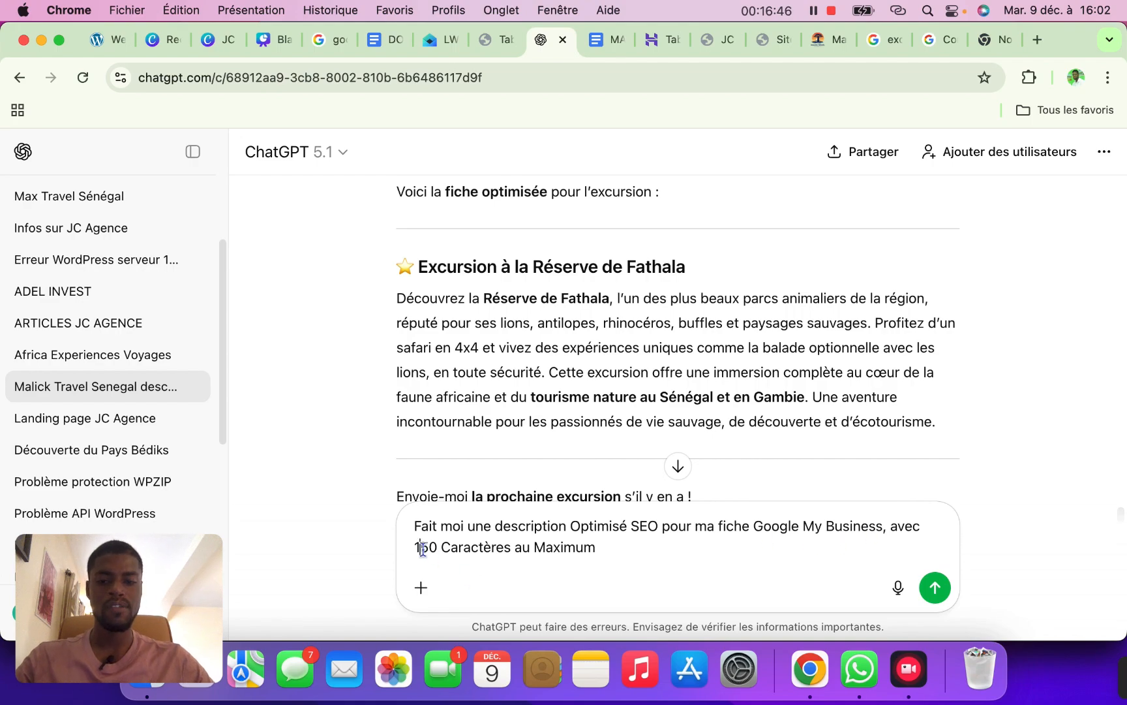
Request a 750-character max SEO description for Malick Travel Senegal and select the generated paragraph
{"action": "left_click_drag", "start_coordinate": [422, 548], "coordinate": [412, 548]}
{"action": "type", "text": "750"}
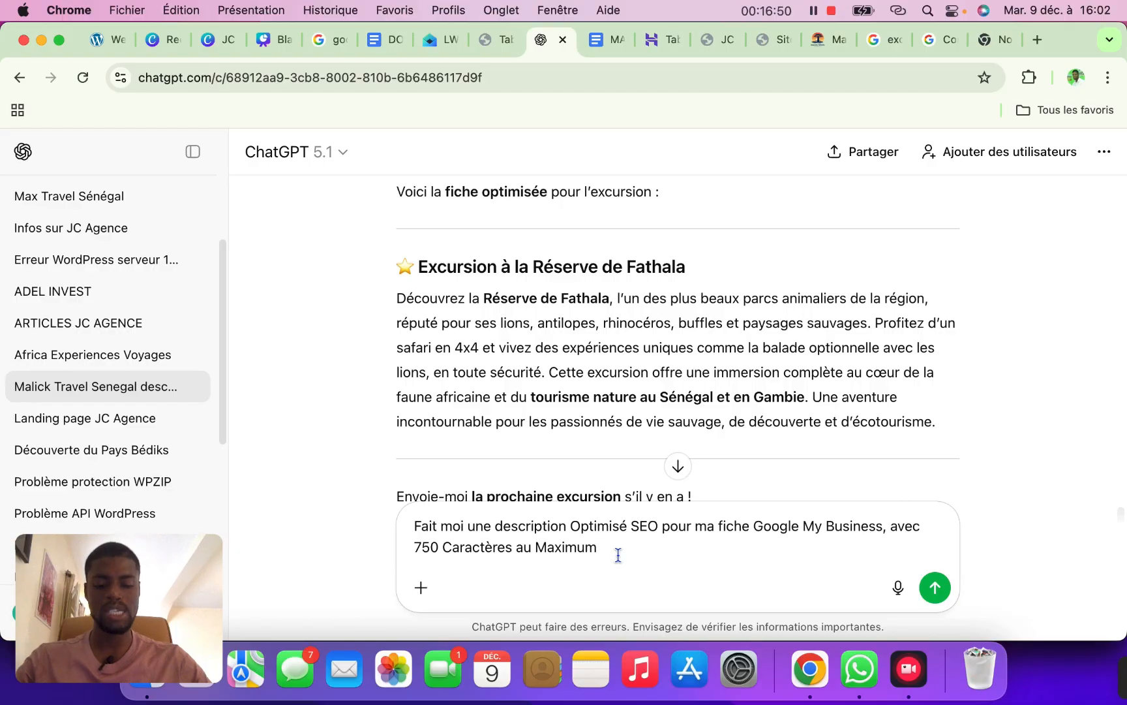
{"action": "type", "text": " Caractères au Maximum pour"}
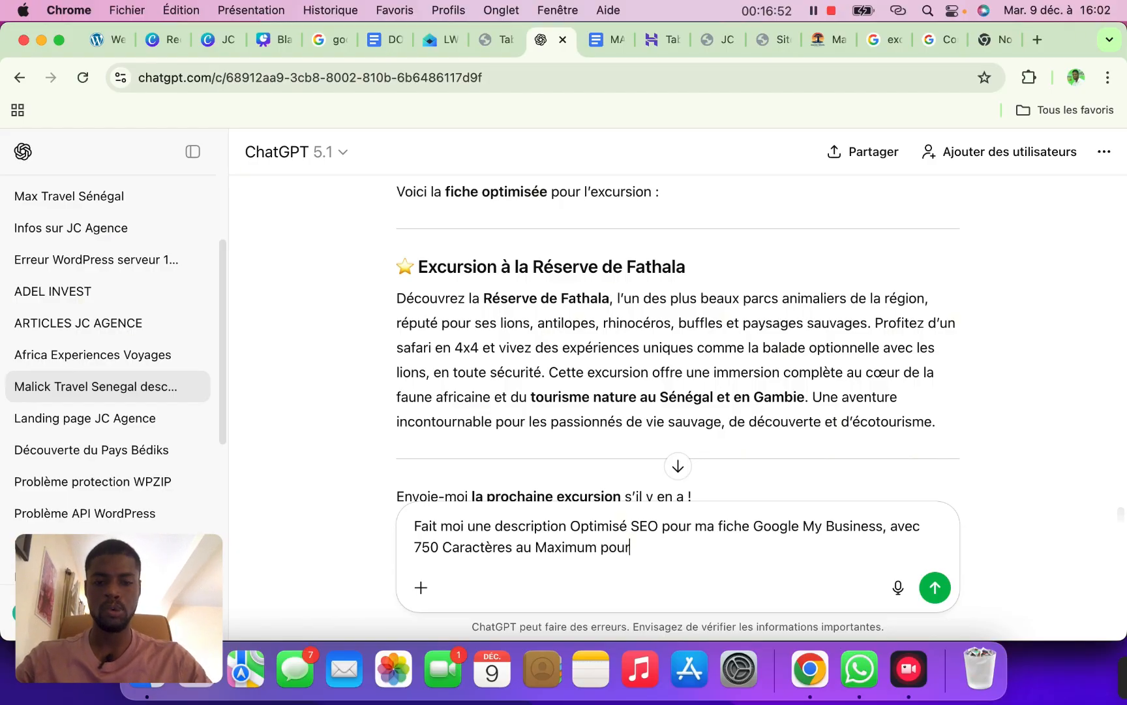
{"action": "type", "text": " Malick "}
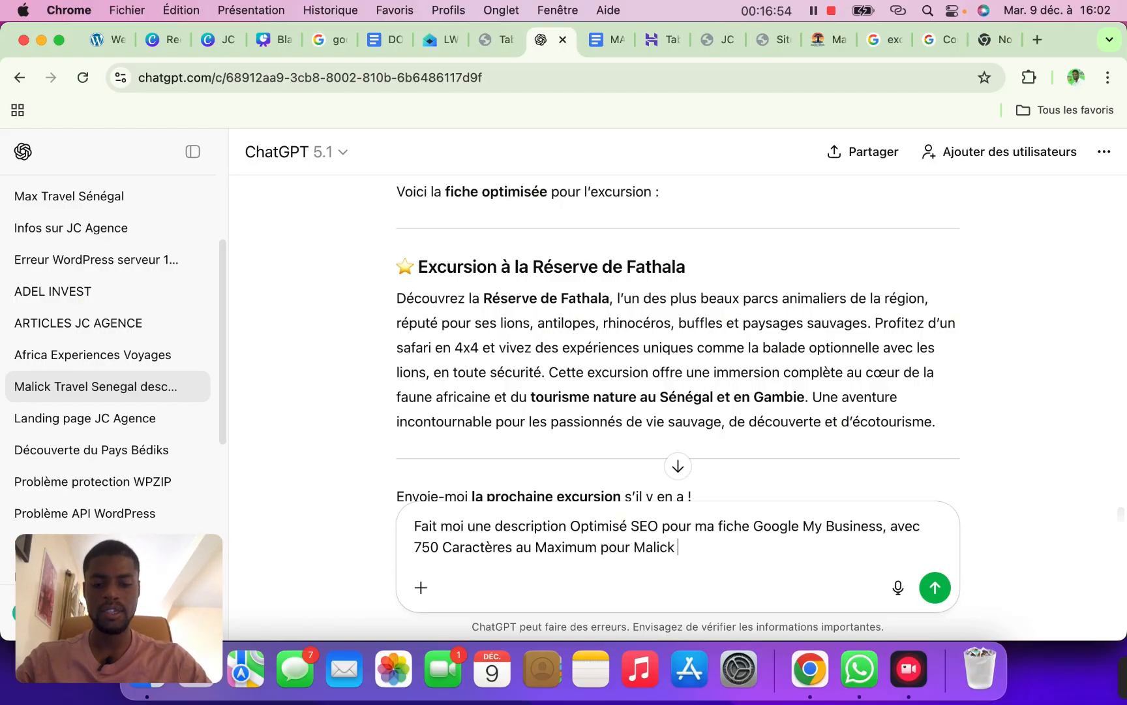
{"action": "type", "text": "Travel Senegal"}
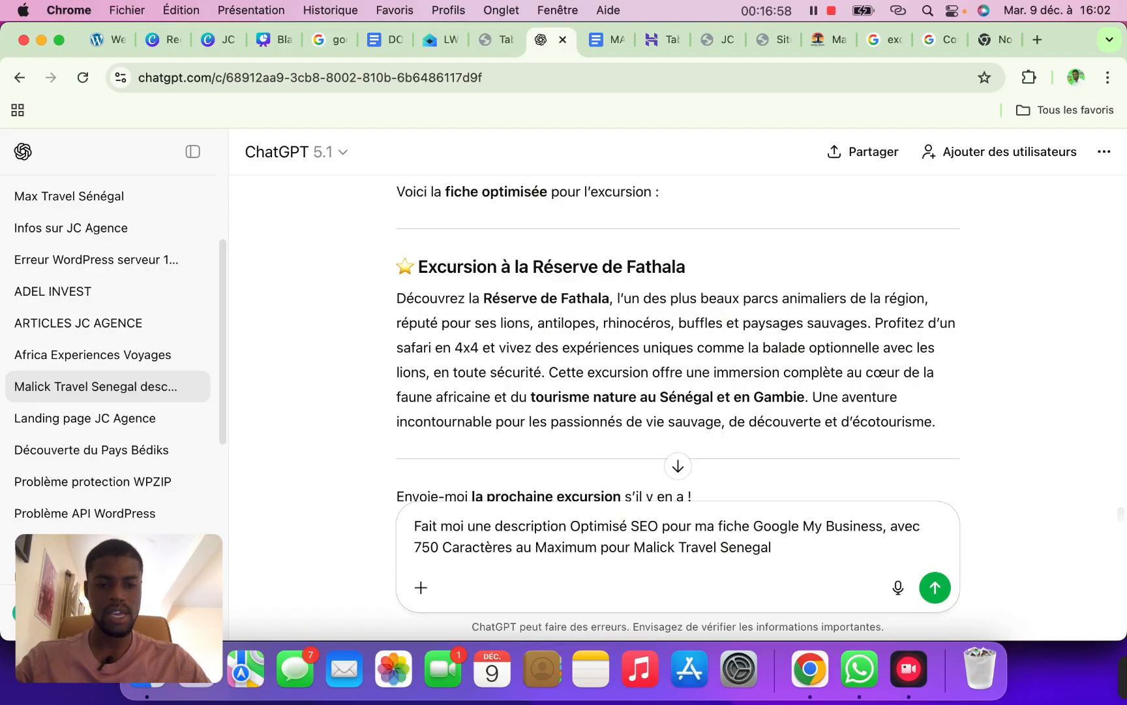
{"action": "key", "text": "Return"}
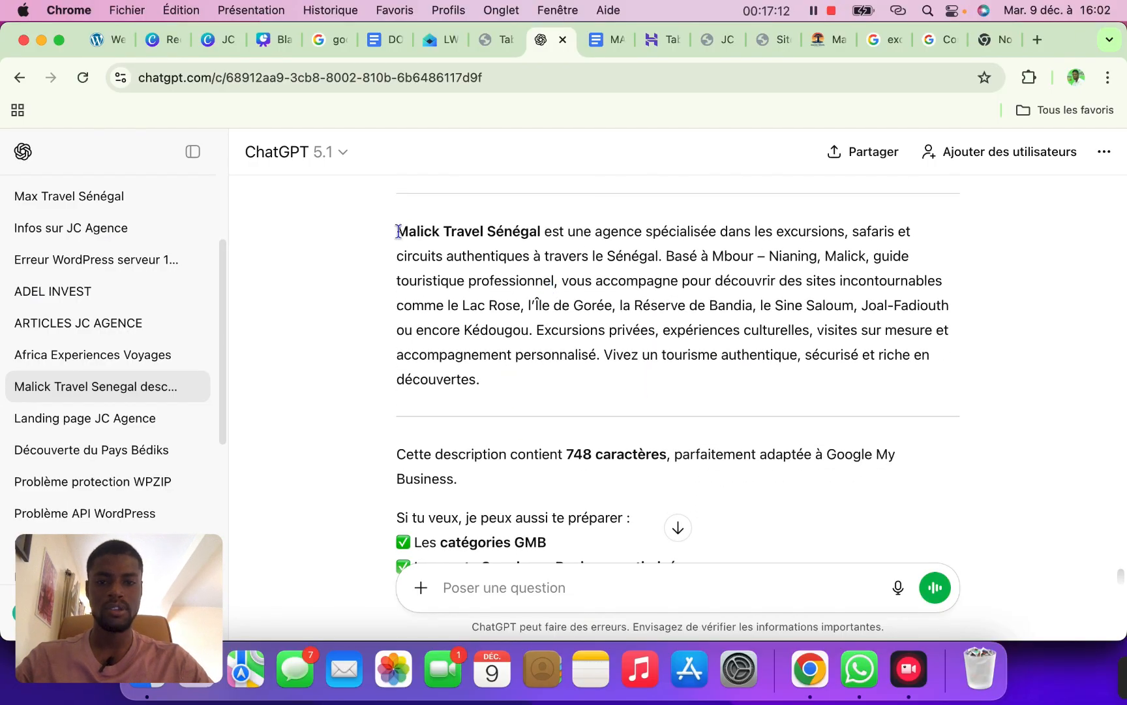
{"action": "left_click_drag", "start_coordinate": [396, 231], "coordinate": [507, 384]}
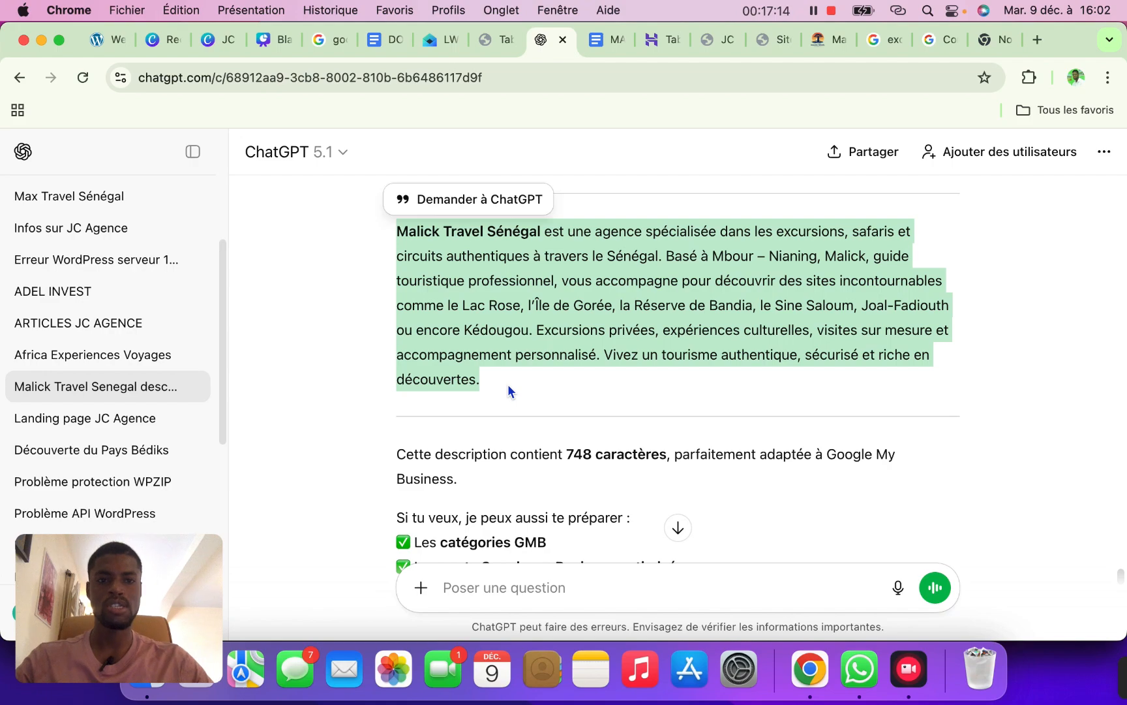
Paste the ChatGPT description (514/750 characters) into the description box and continue
{"action": "left_click", "coordinate": [926, 43]}
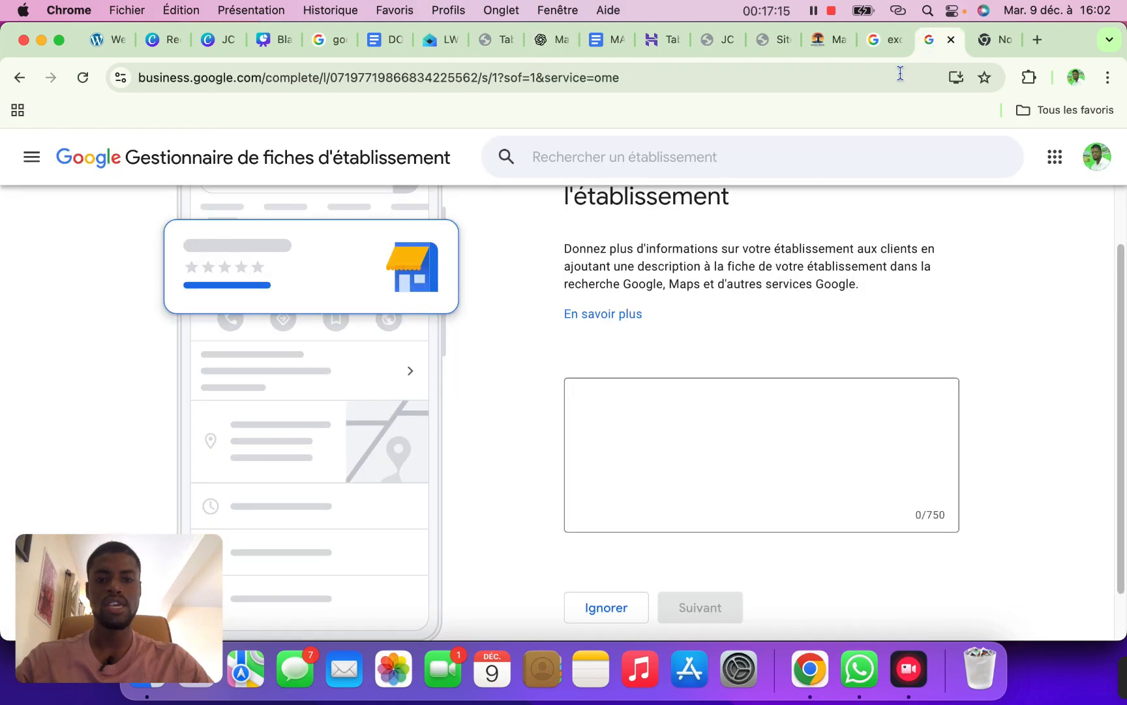
{"action": "left_click", "coordinate": [679, 407]}
{"action": "key", "text": "super+v"}
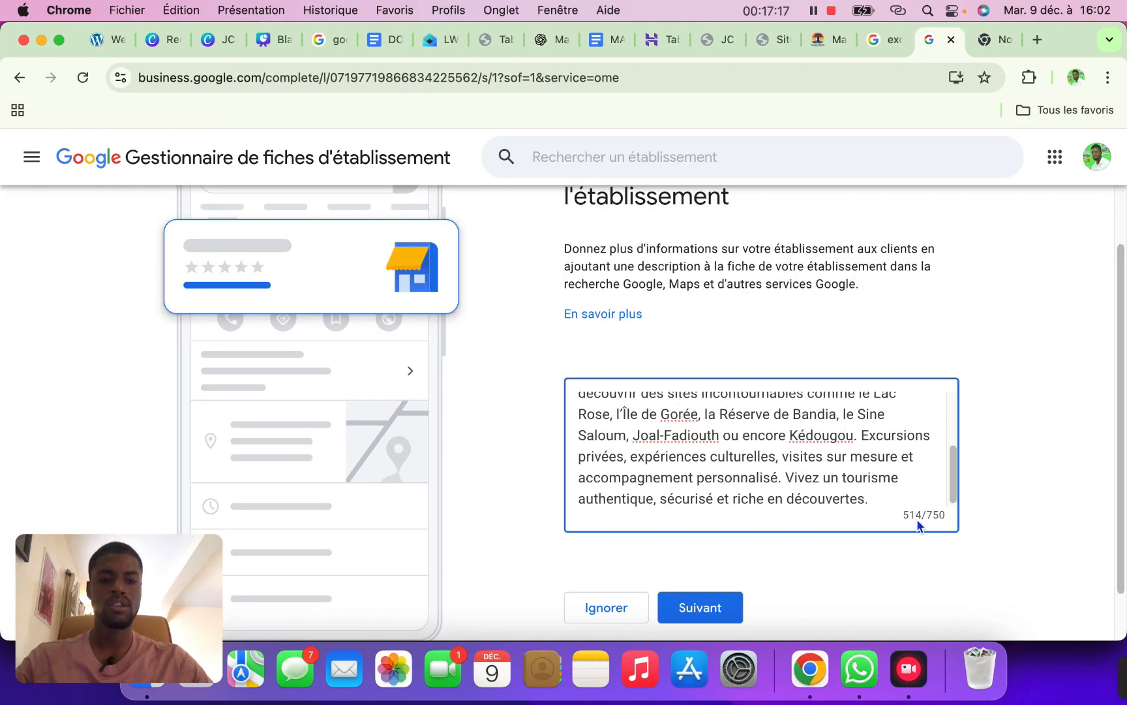
{"action": "left_click", "coordinate": [721, 610]}
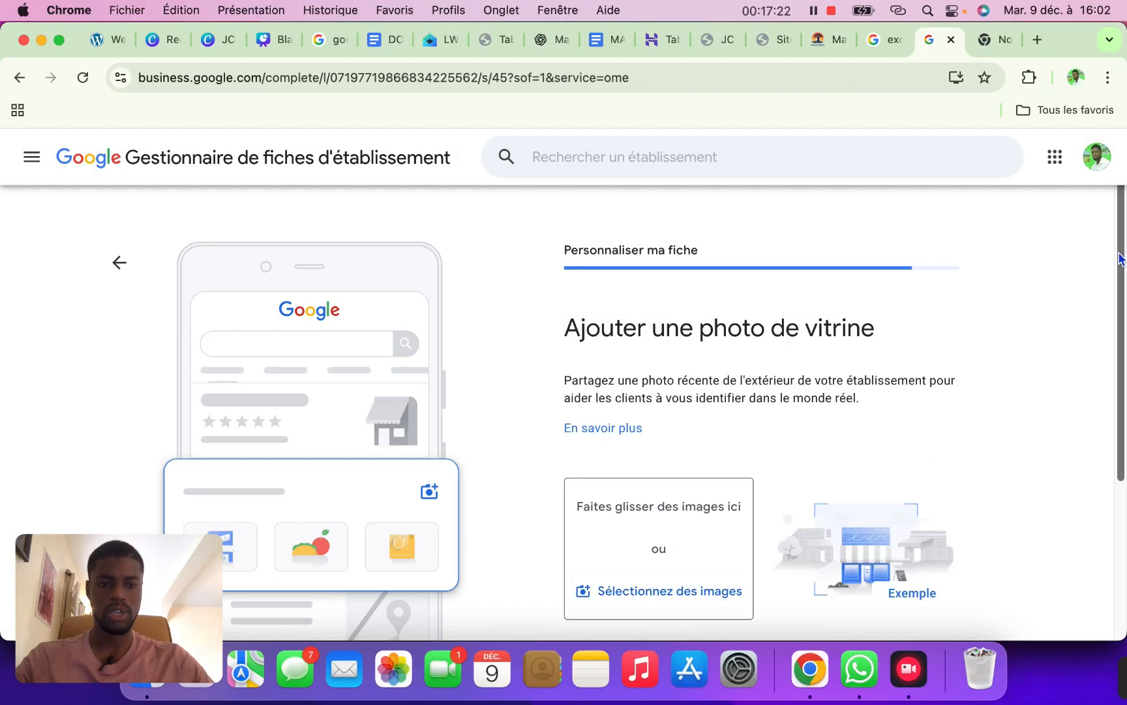
{"action": "scroll", "coordinate": [1107, 360], "scroll_direction": "down", "scroll_amount": 5}
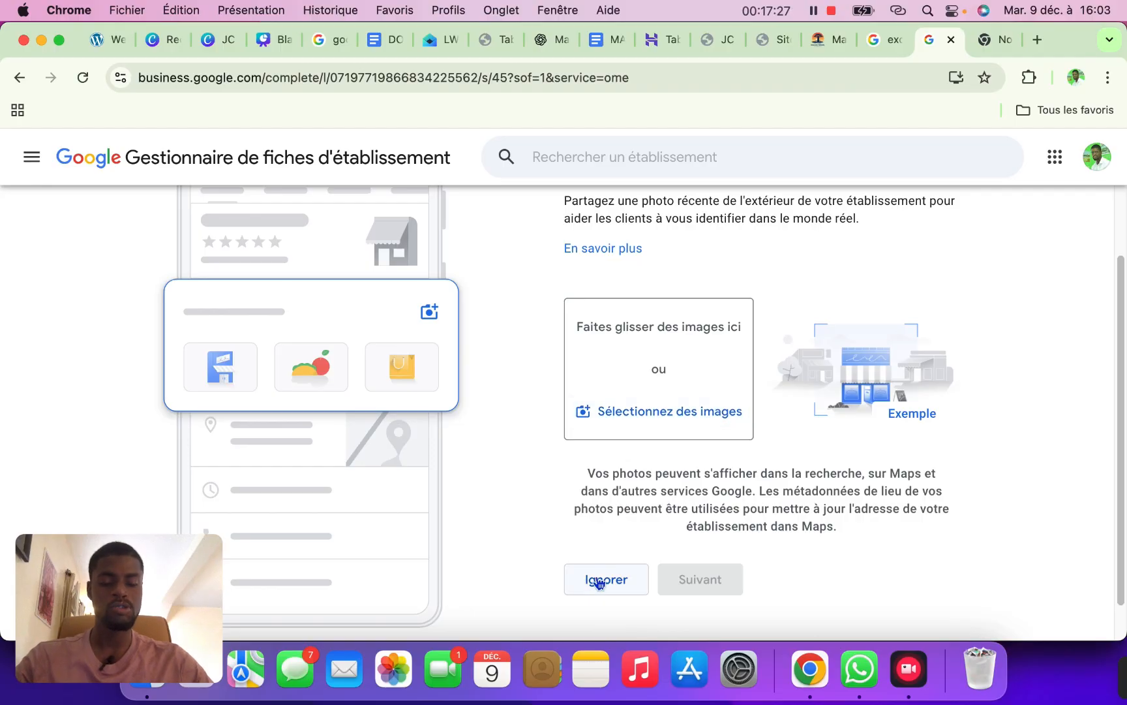
Select goree-island (3), Excursion Sénégal pas cher (13), (14), (16) and Chauffeur guide Sénégal (10) photos
{"action": "left_click", "coordinate": [711, 418]}
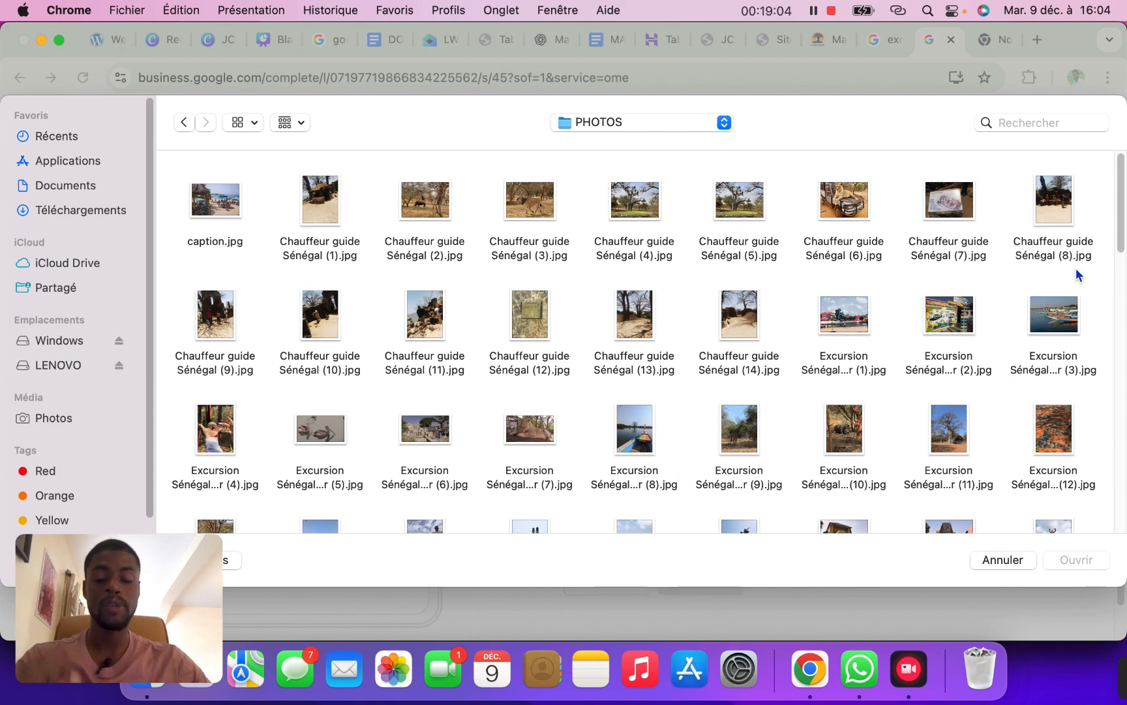
{"action": "scroll", "coordinate": [1109, 248], "scroll_direction": "down", "scroll_amount": 4}
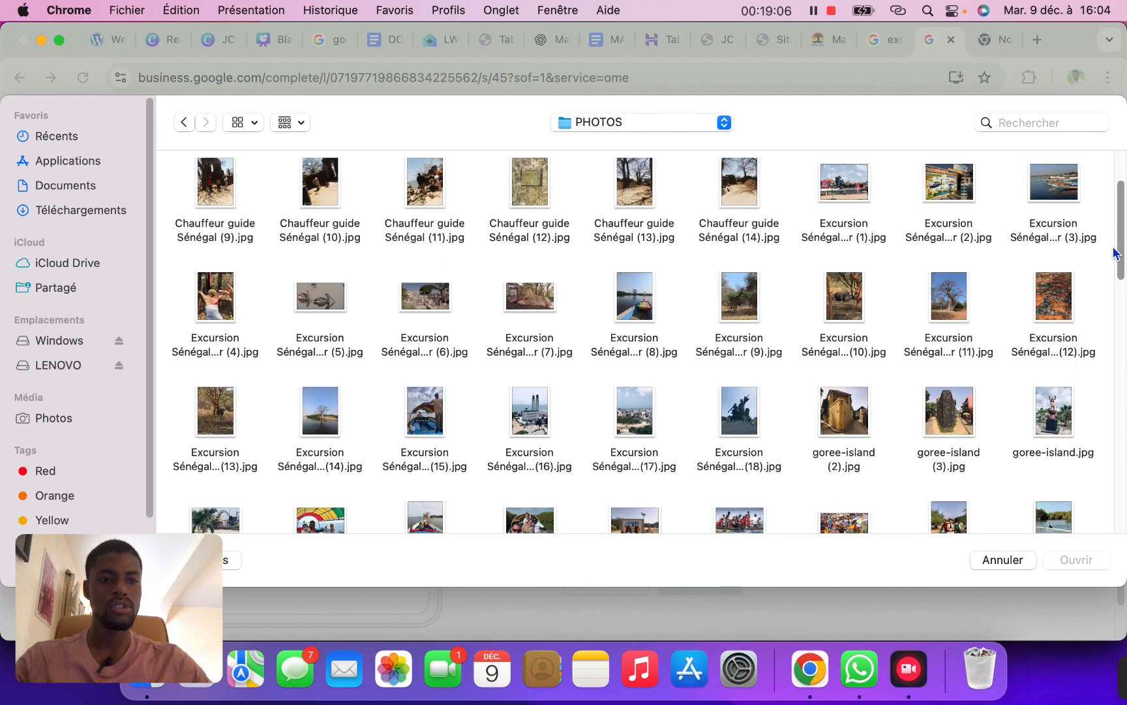
{"action": "left_click", "coordinate": [1058, 193]}
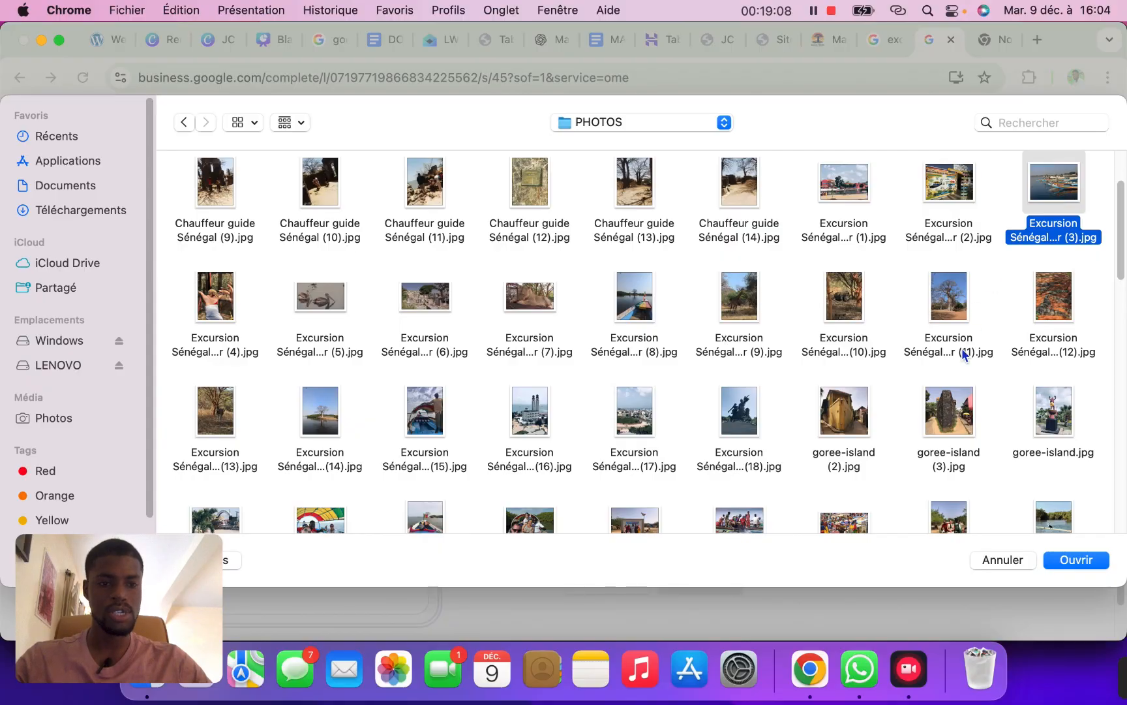
{"action": "left_click", "coordinate": [945, 390], "text": "super"}
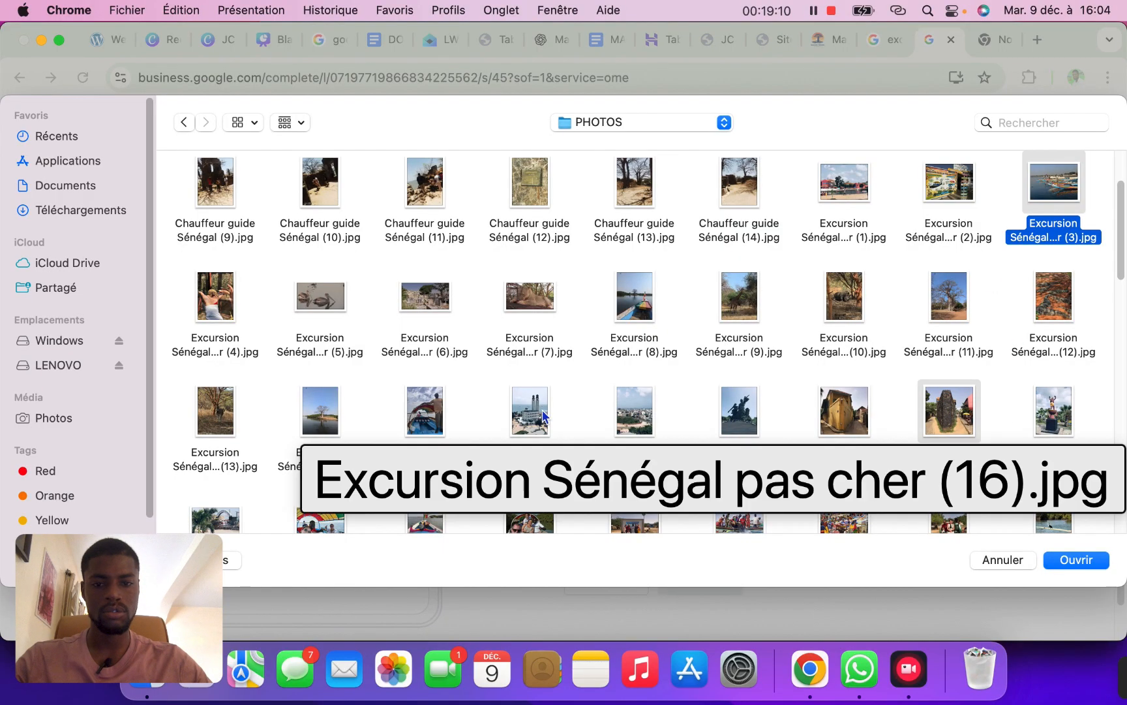
{"action": "left_click", "coordinate": [542, 412], "text": "super"}
{"action": "left_click", "coordinate": [301, 423], "text": "super"}
{"action": "left_click", "coordinate": [215, 417], "text": "super"}
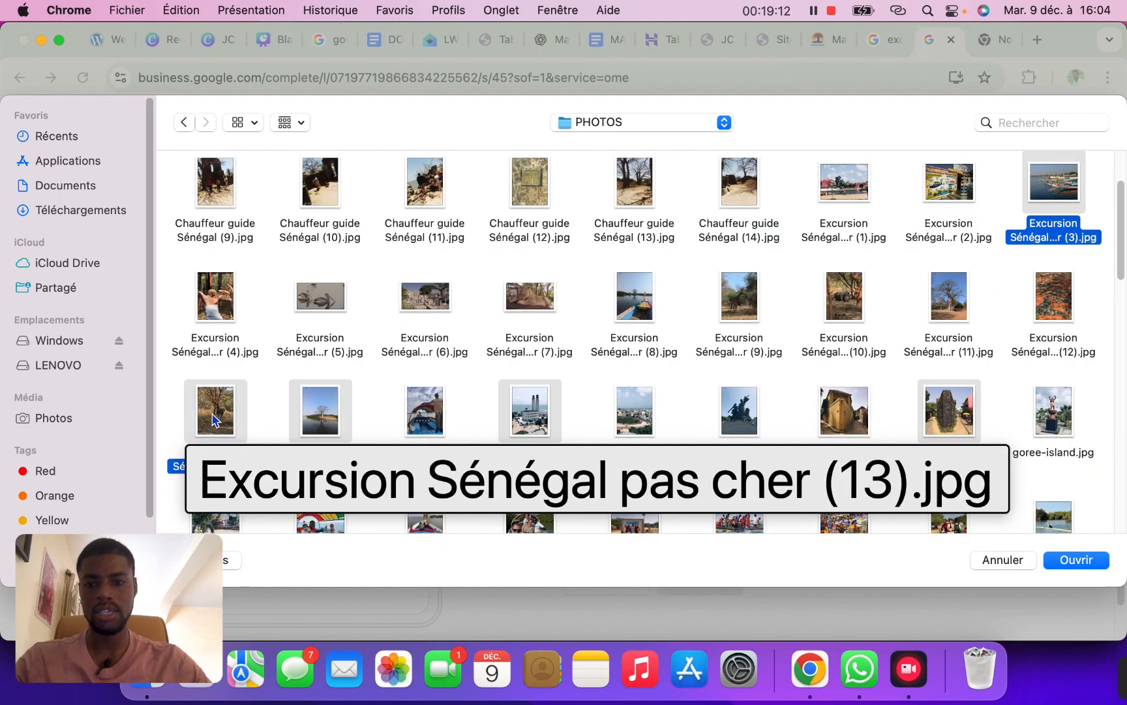
{"action": "left_click", "coordinate": [327, 191], "text": "super"}
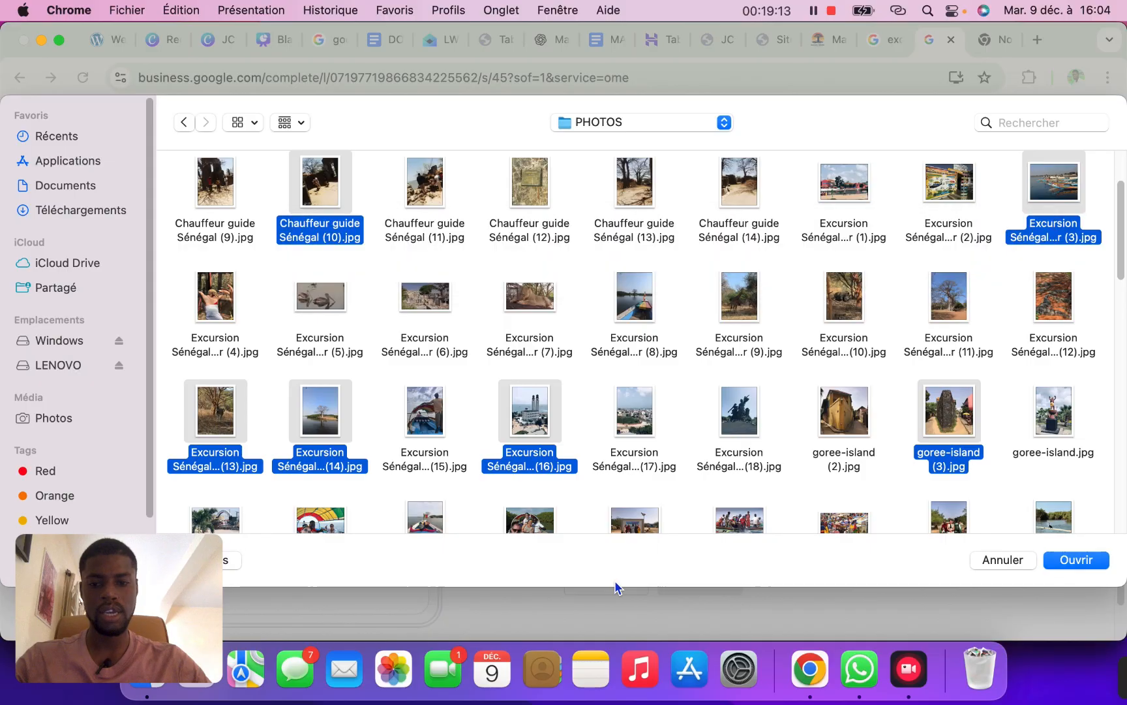
{"action": "left_click", "coordinate": [314, 520], "text": "super"}
{"action": "left_click", "coordinate": [436, 519], "text": "super"}
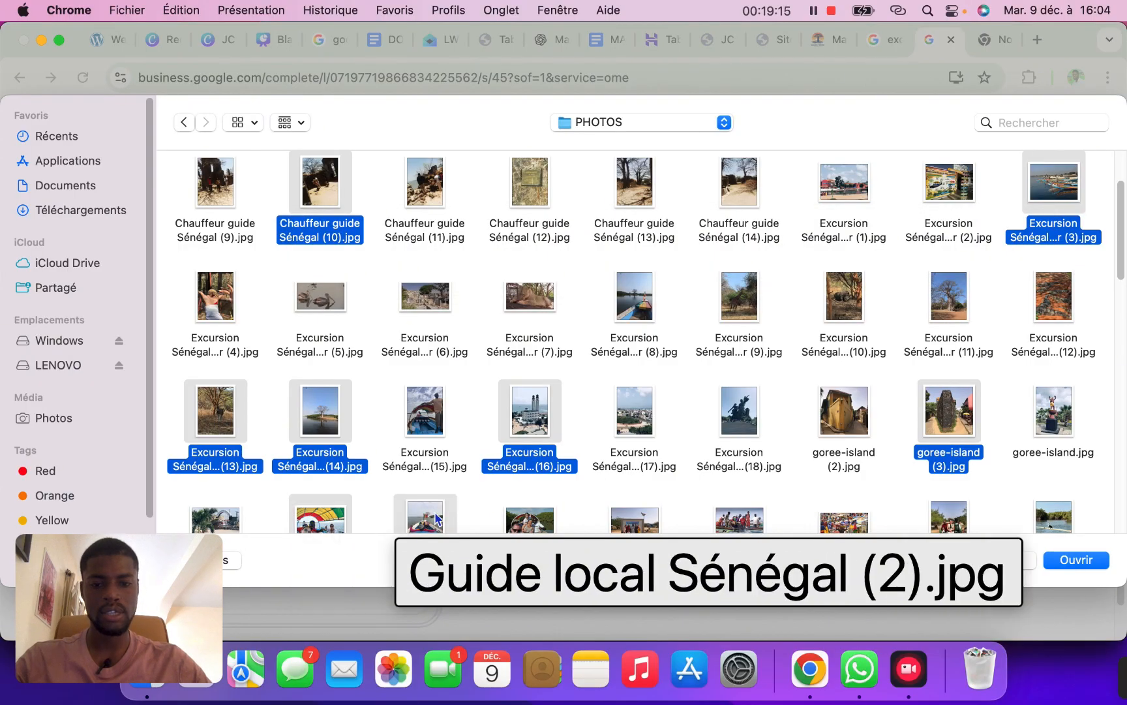
Add more Excursion and goree-island photos plus Chauffeur guide Sénégal (6).jpg, then upload them
{"action": "left_click", "coordinate": [529, 520], "text": "super"}
{"action": "left_click", "coordinate": [643, 521], "text": "super"}
{"action": "left_click", "coordinate": [720, 522], "text": "super"}
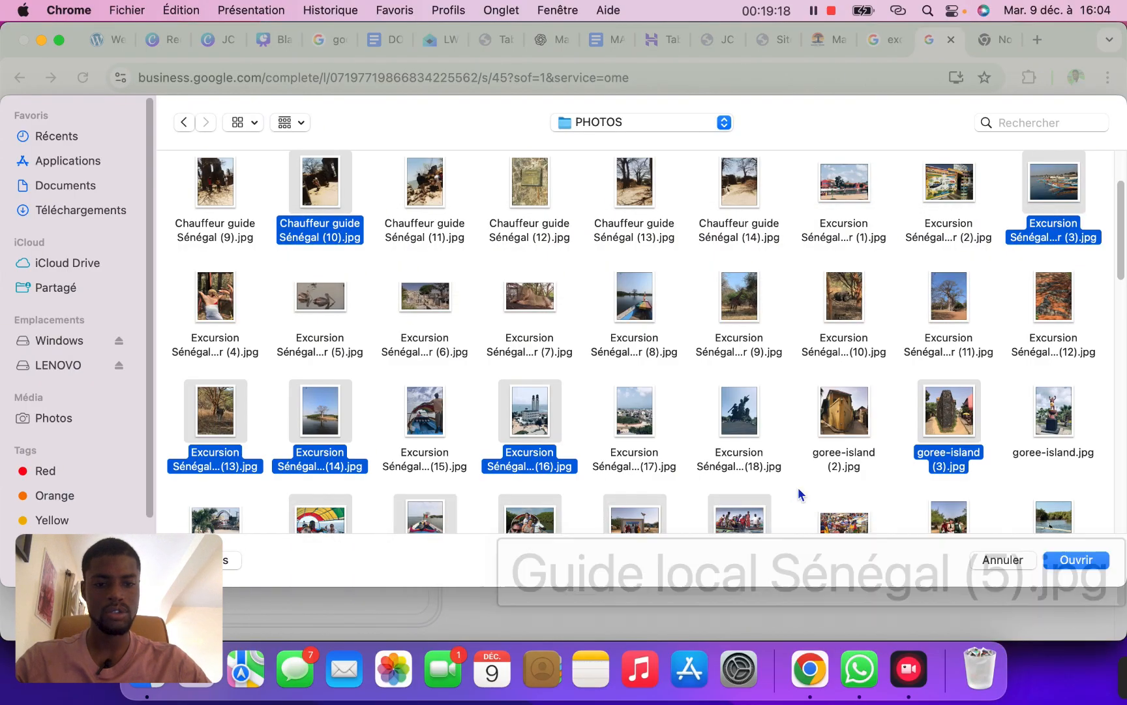
{"action": "left_click", "coordinate": [772, 438], "text": "super"}
{"action": "left_click", "coordinate": [851, 413], "text": "super"}
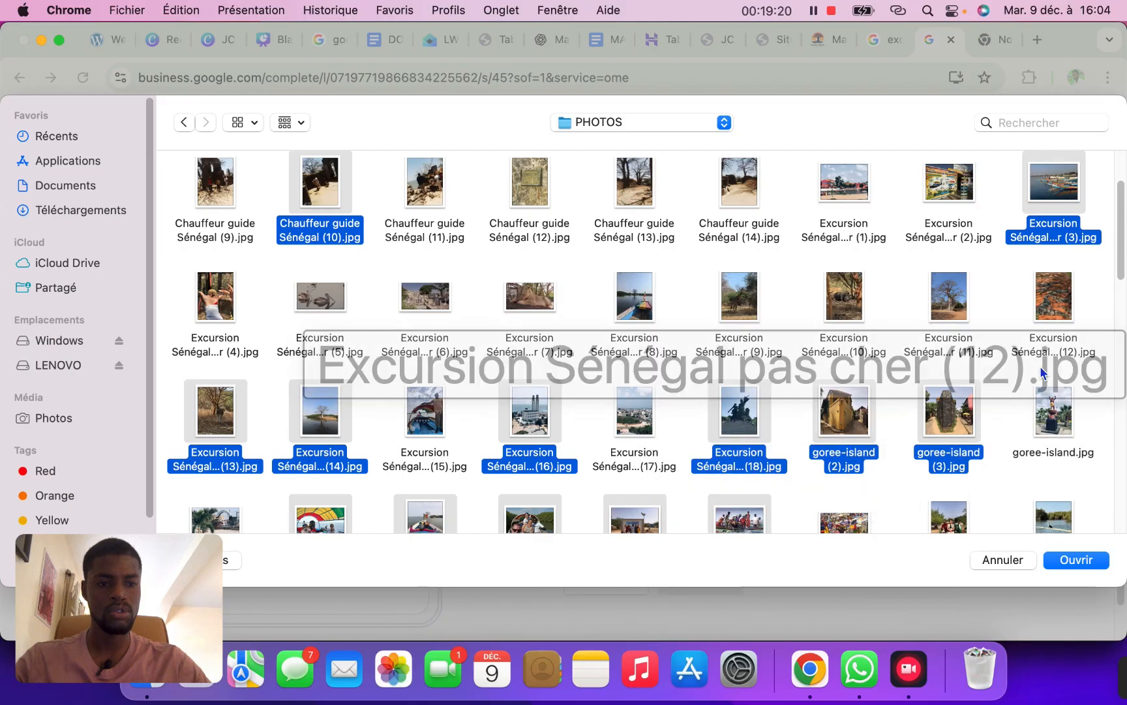
{"action": "left_click", "coordinate": [1042, 411], "text": "super"}
{"action": "left_click_drag", "start_coordinate": [1122, 249], "coordinate": [1121, 205]}
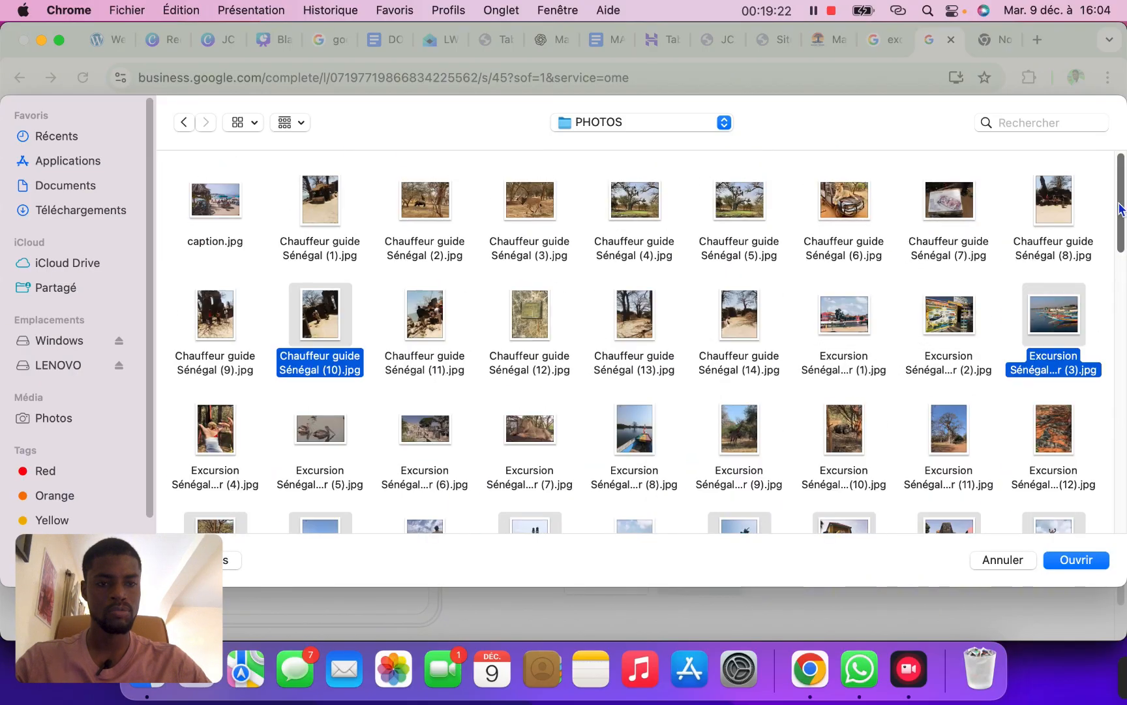
{"action": "left_click", "coordinate": [861, 199], "text": "super"}
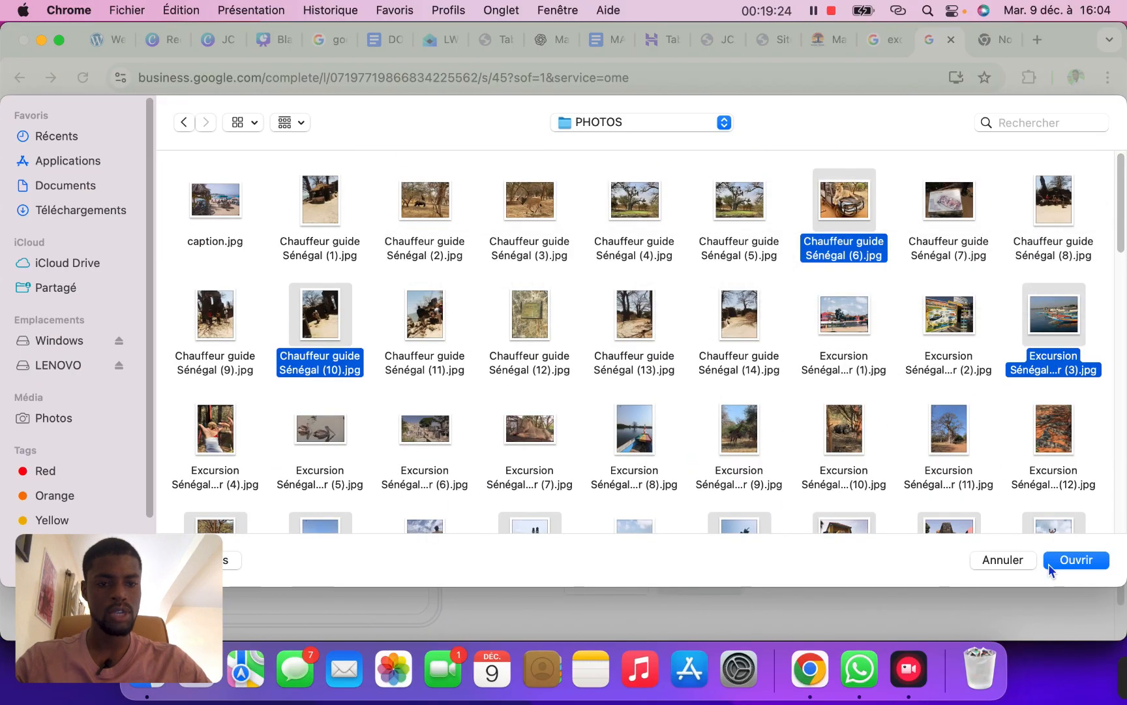
{"action": "left_click", "coordinate": [1075, 560]}
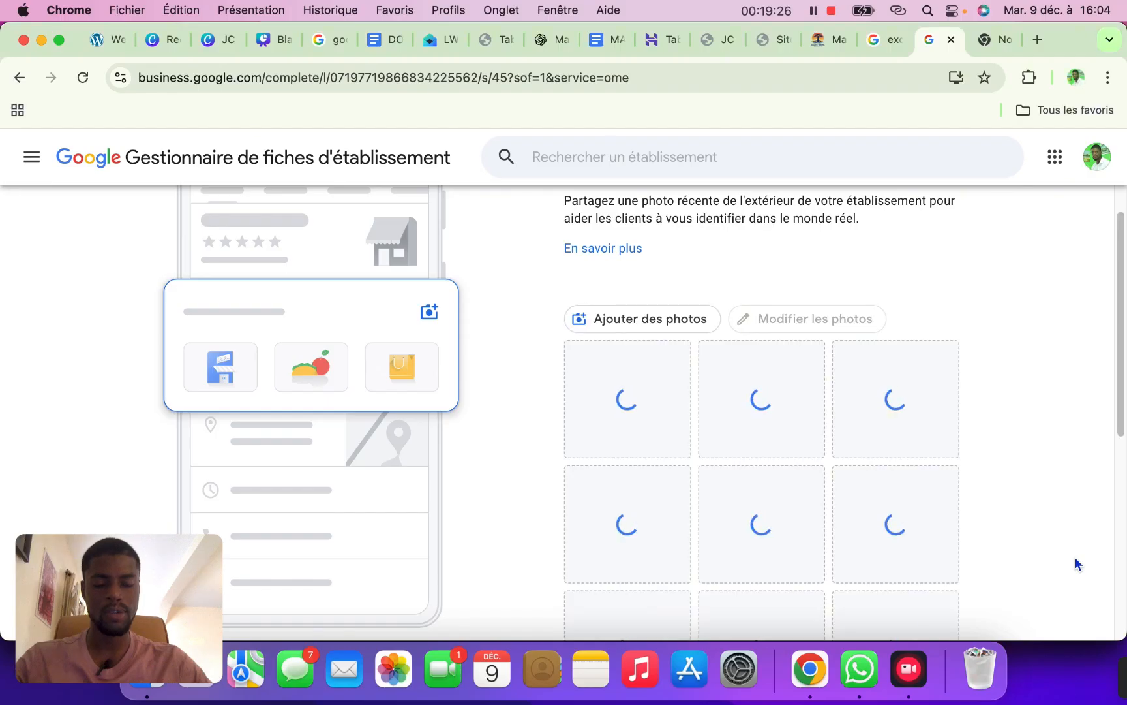
Wait until all fifteen storefront photos finish uploading, then continue
{"action": "scroll", "coordinate": [1103, 335], "scroll_direction": "down", "scroll_amount": 3}
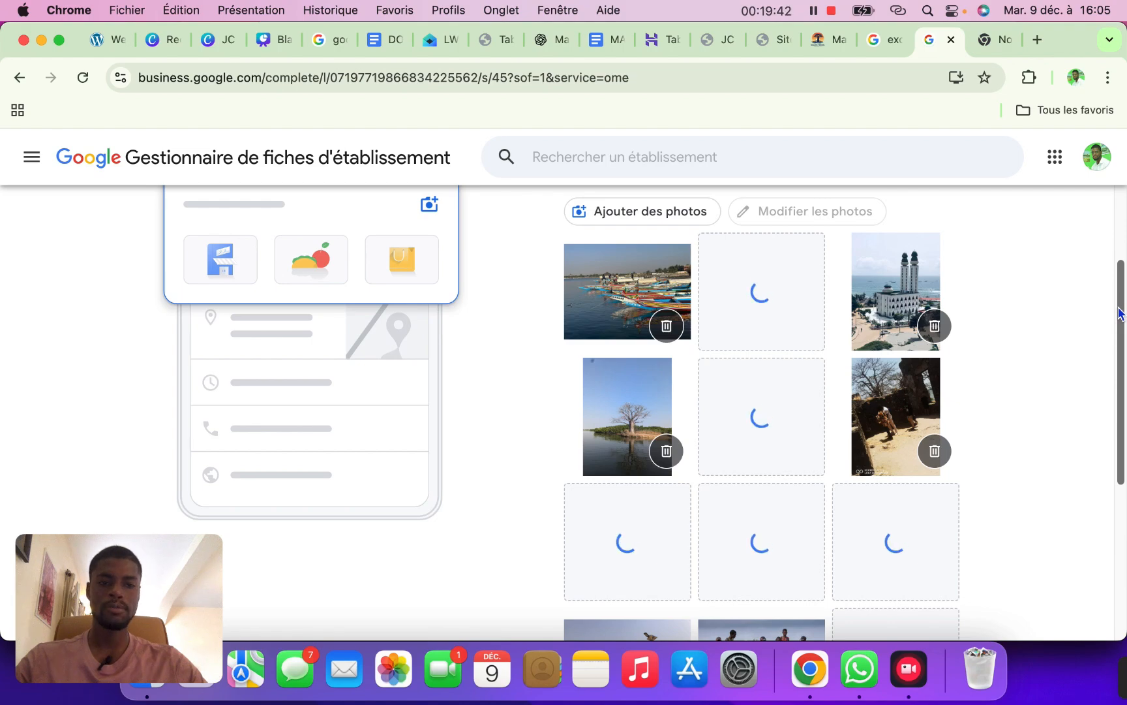
{"action": "mouse_move", "coordinate": [1118, 314]}
{"action": "left_mouse_down"}
{"action": "mouse_move", "coordinate": [1118, 335]}
{"action": "mouse_move", "coordinate": [1118, 318]}
{"action": "left_mouse_up"}
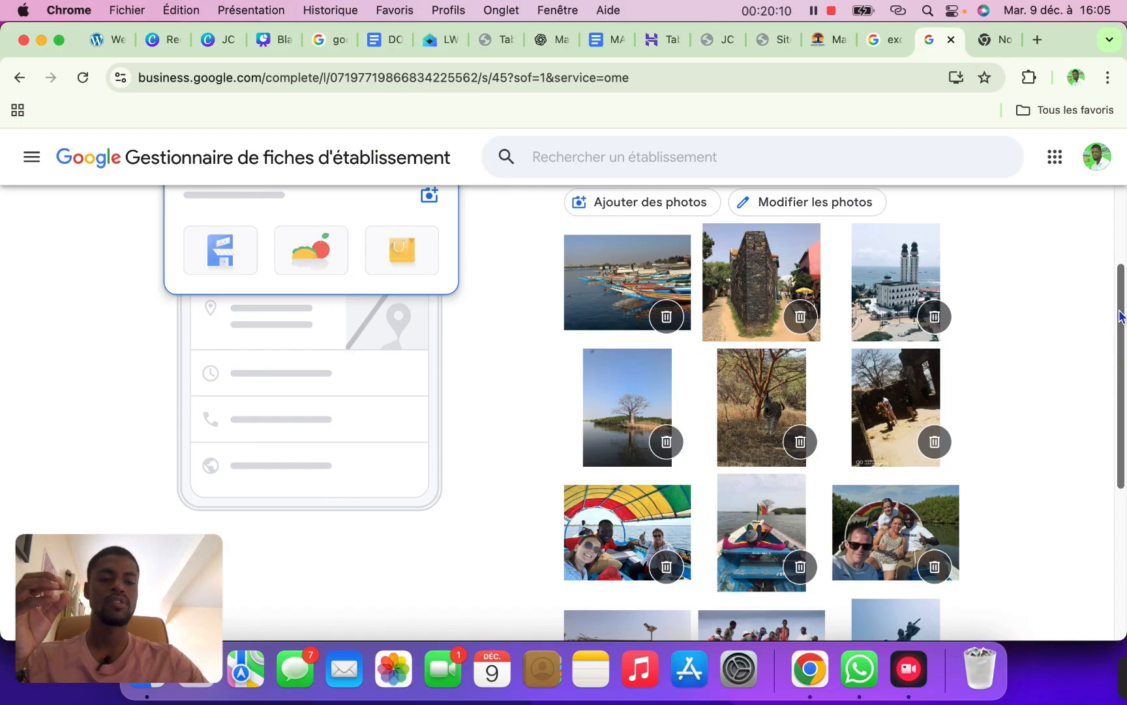
{"action": "left_click_drag", "start_coordinate": [1119, 317], "coordinate": [1114, 501]}
{"action": "left_click", "coordinate": [584, 564]}
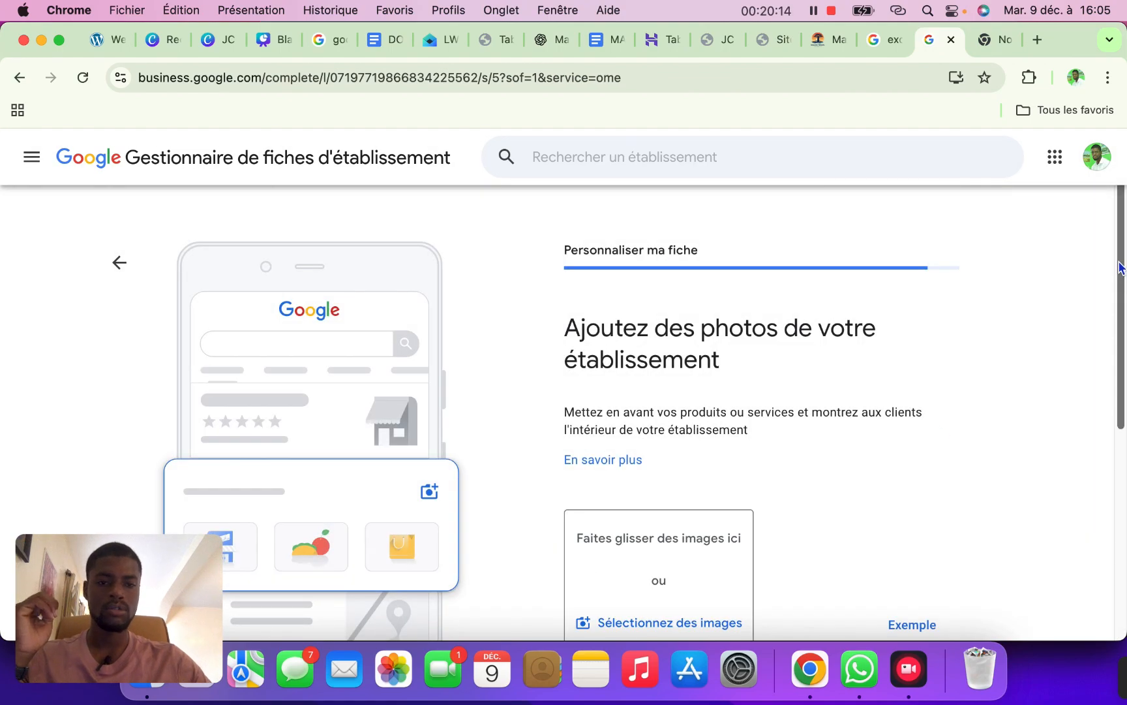
Skip the interior photos and Google Ads offer, then finish the profile setup
{"action": "scroll", "coordinate": [1099, 387], "scroll_direction": "down", "scroll_amount": 5}
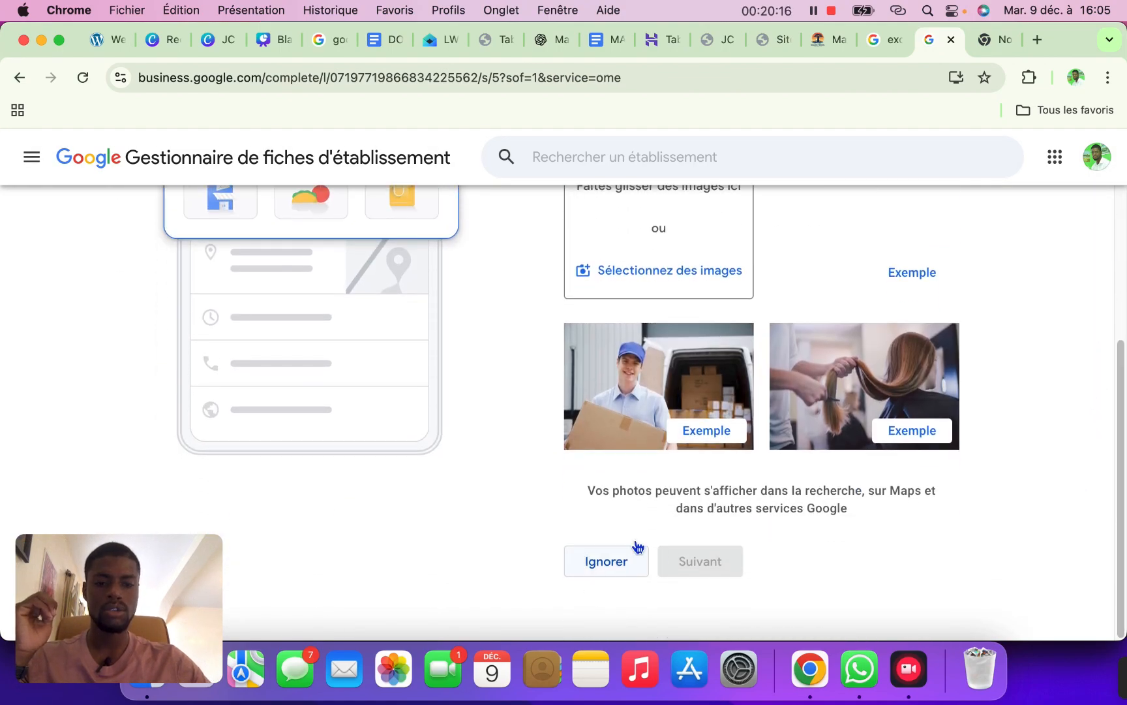
{"action": "left_click", "coordinate": [603, 567]}
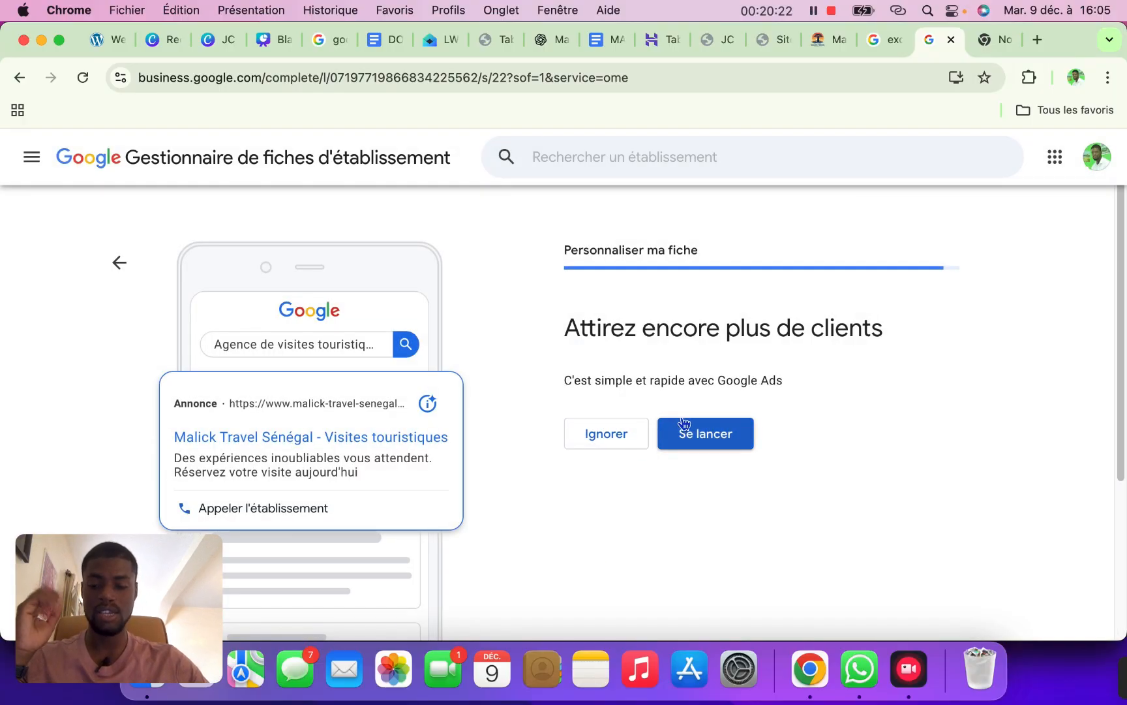
{"action": "left_click", "coordinate": [624, 434]}
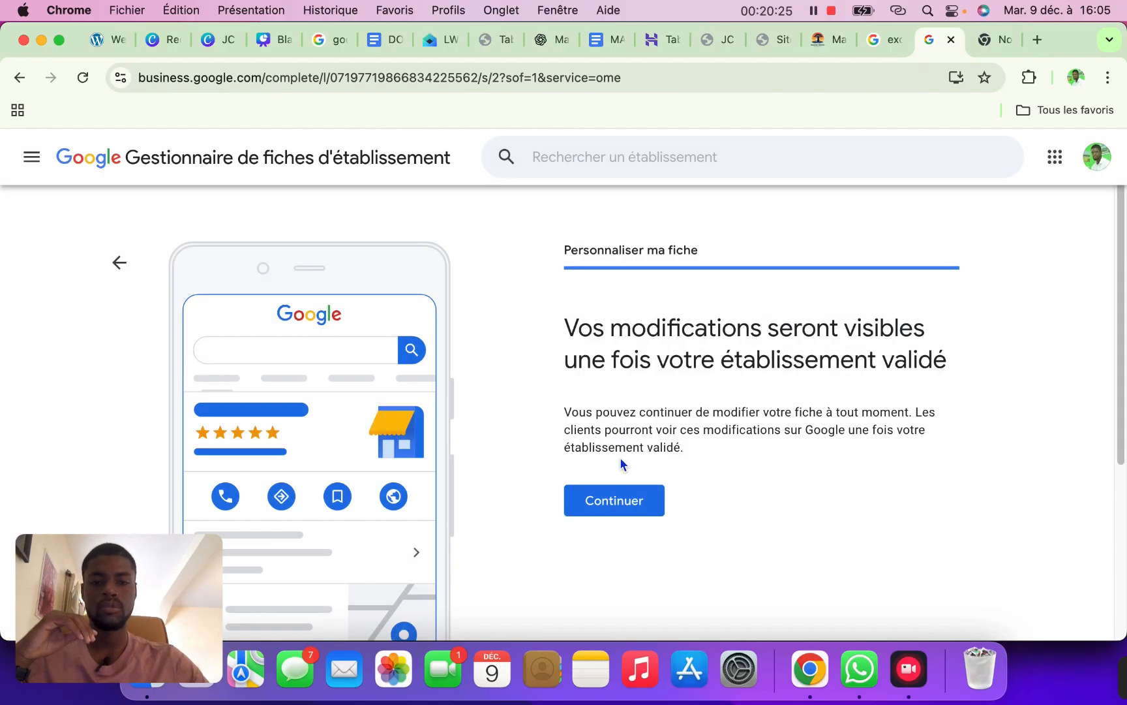
{"action": "left_click", "coordinate": [599, 504]}
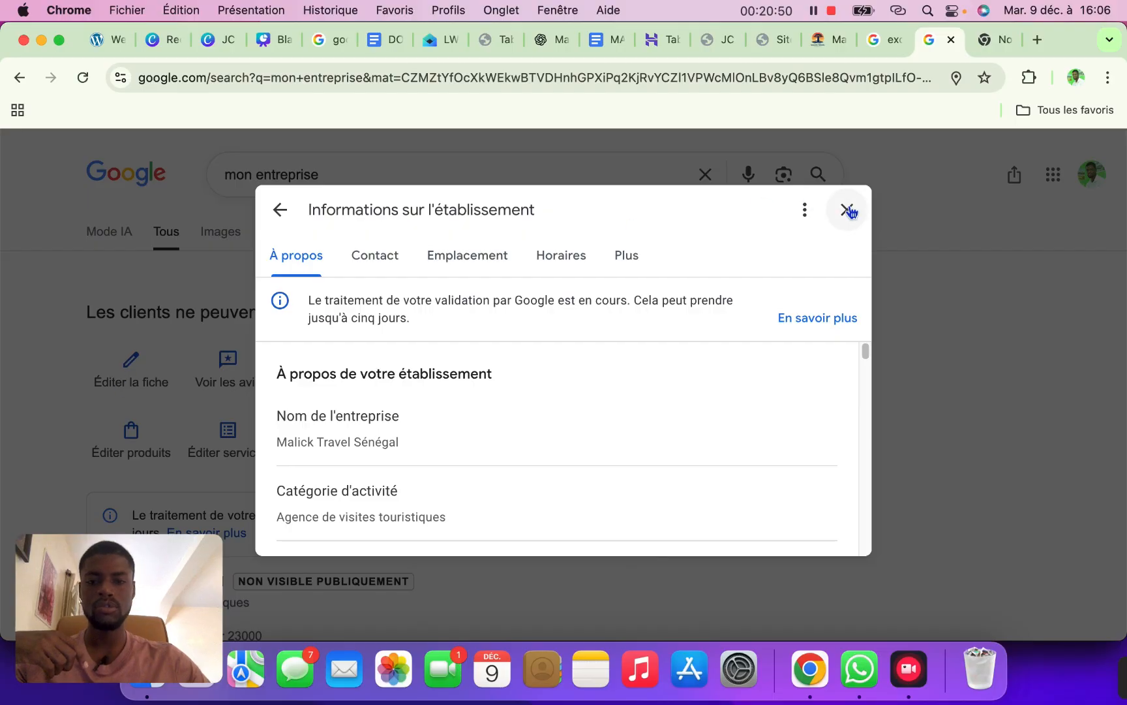
Reopen the business information editor on its Contact tab
{"action": "left_click", "coordinate": [131, 385]}
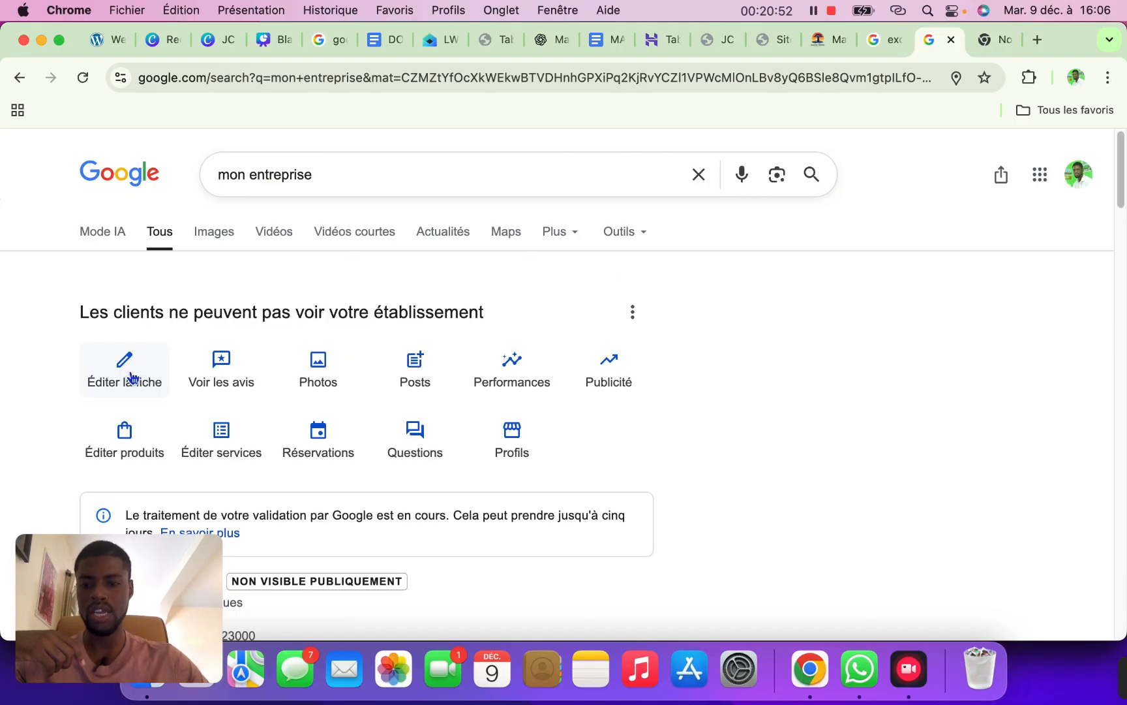
{"action": "left_click", "coordinate": [132, 378]}
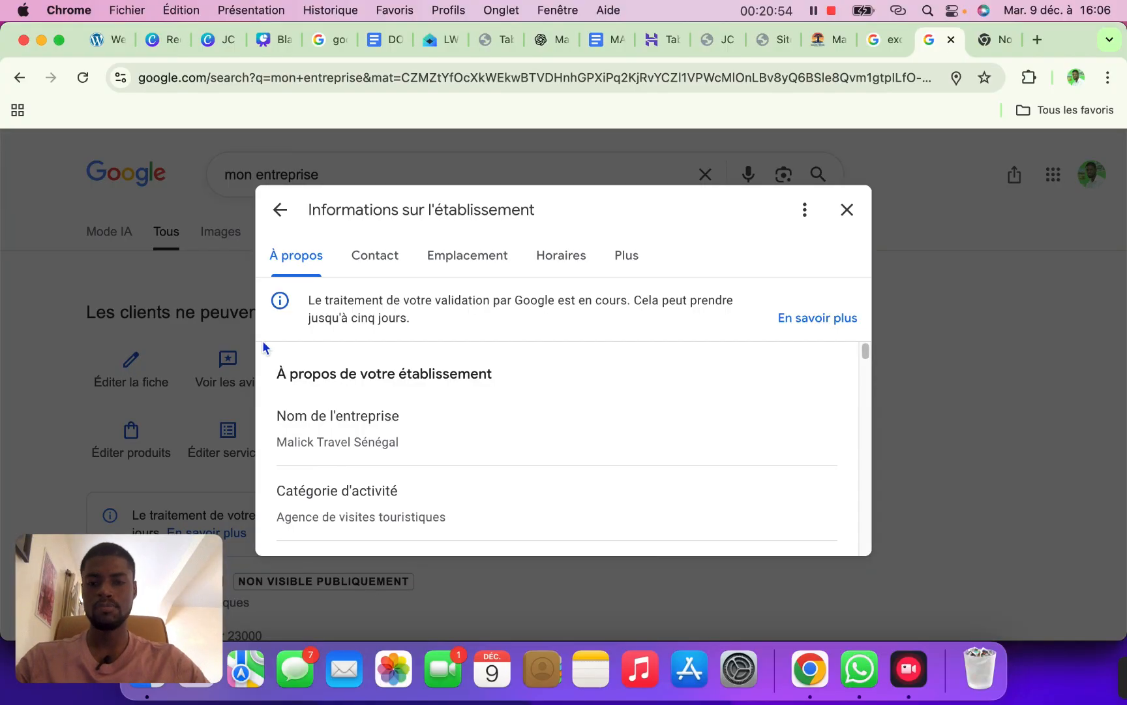
{"action": "left_click", "coordinate": [378, 257]}
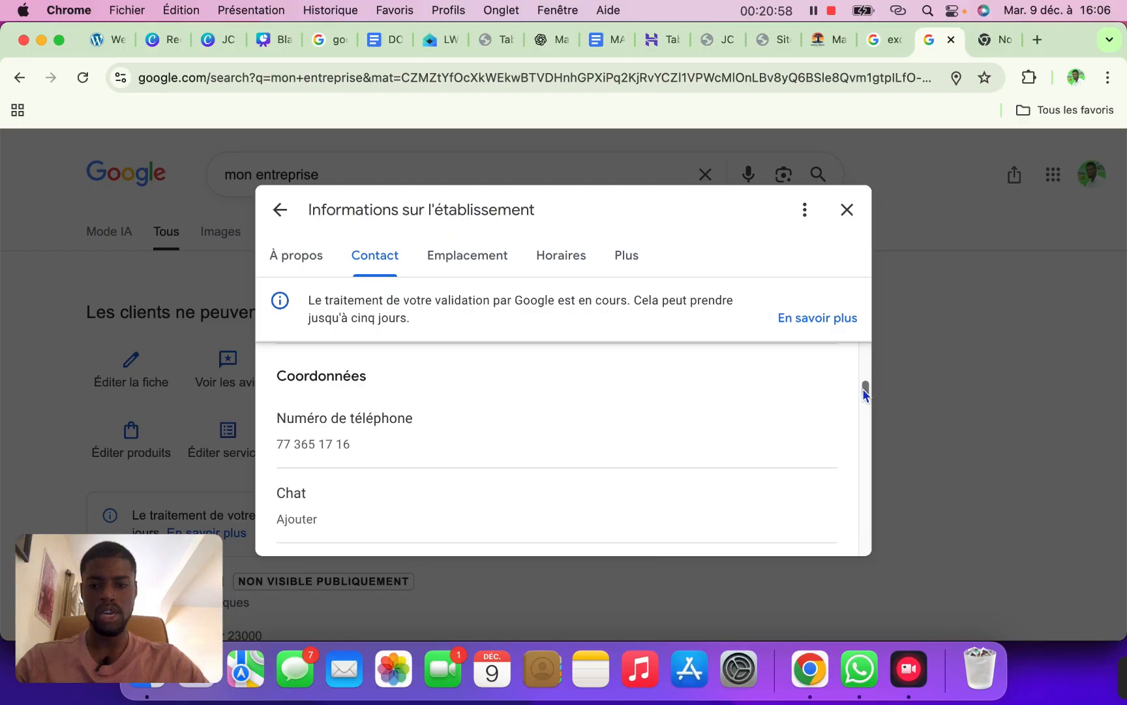
{"action": "left_click_drag", "start_coordinate": [862, 388], "coordinate": [860, 400]}
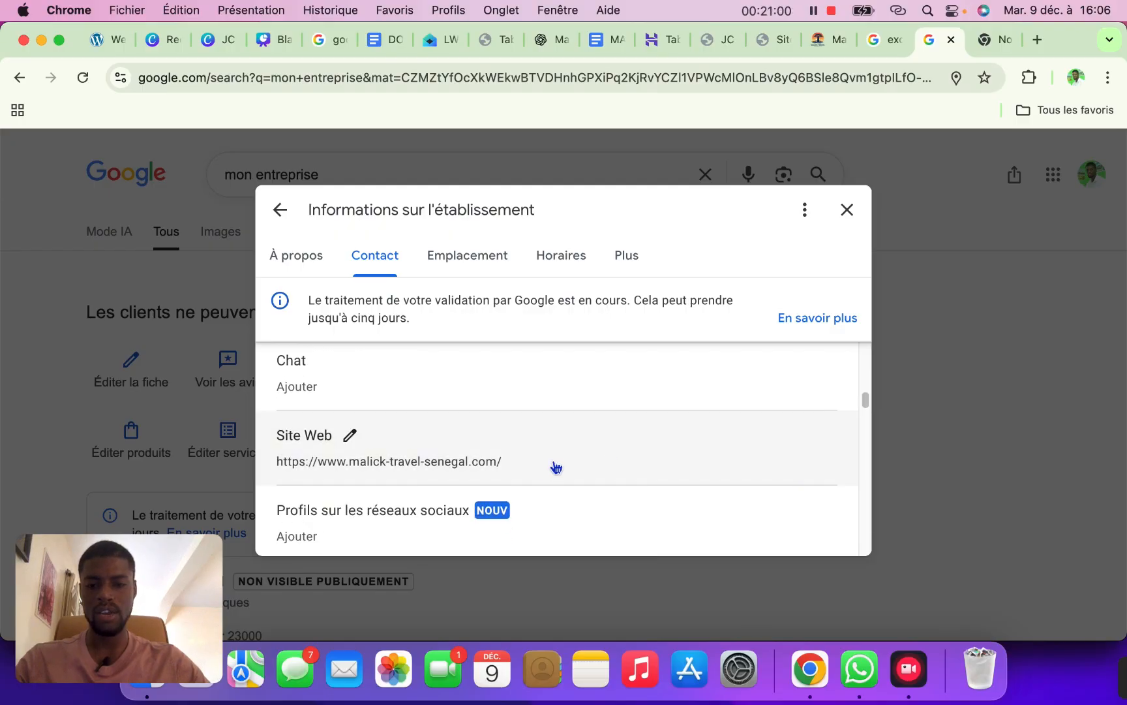
Add a Chat contact with WhatsApp as the channel, then bring up the Malick Travel Sénégal site
{"action": "left_click", "coordinate": [353, 392]}
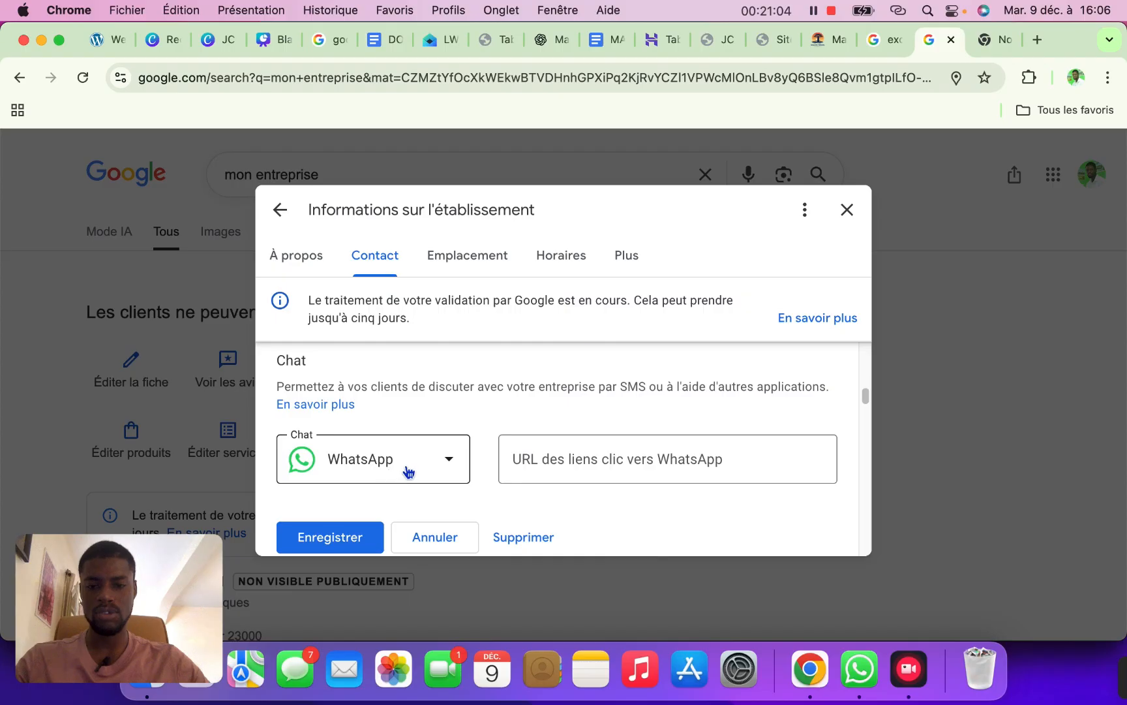
{"action": "left_click", "coordinate": [450, 463]}
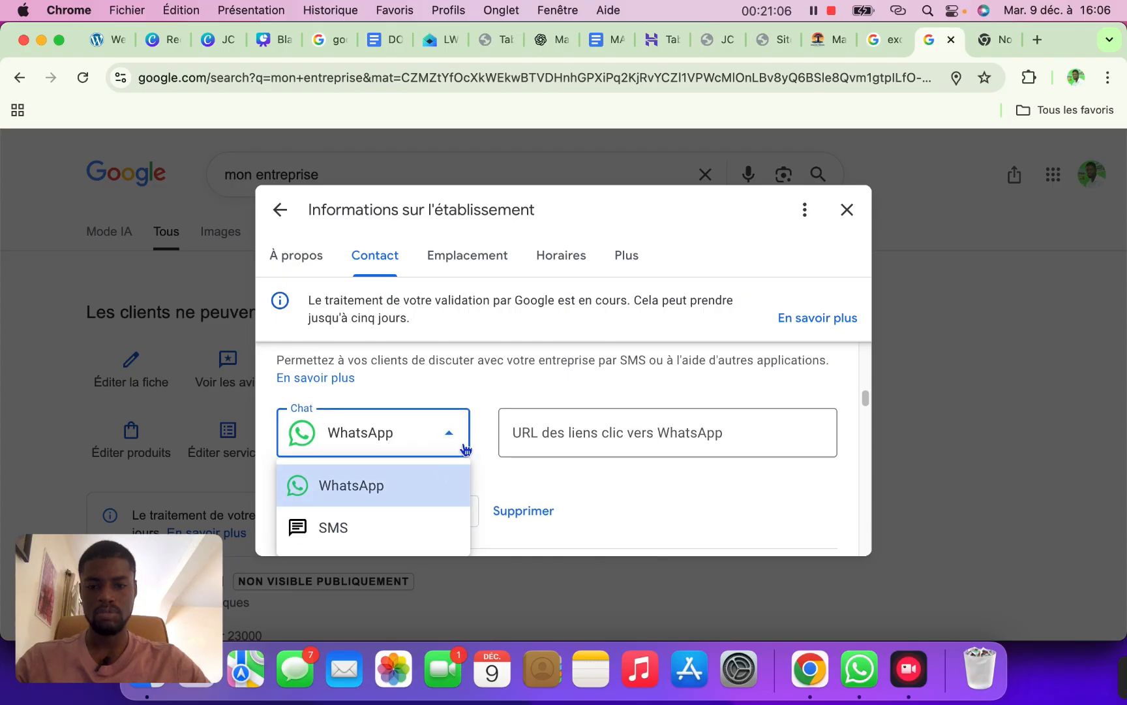
{"action": "left_click", "coordinate": [466, 450]}
{"action": "left_click", "coordinate": [818, 41]}
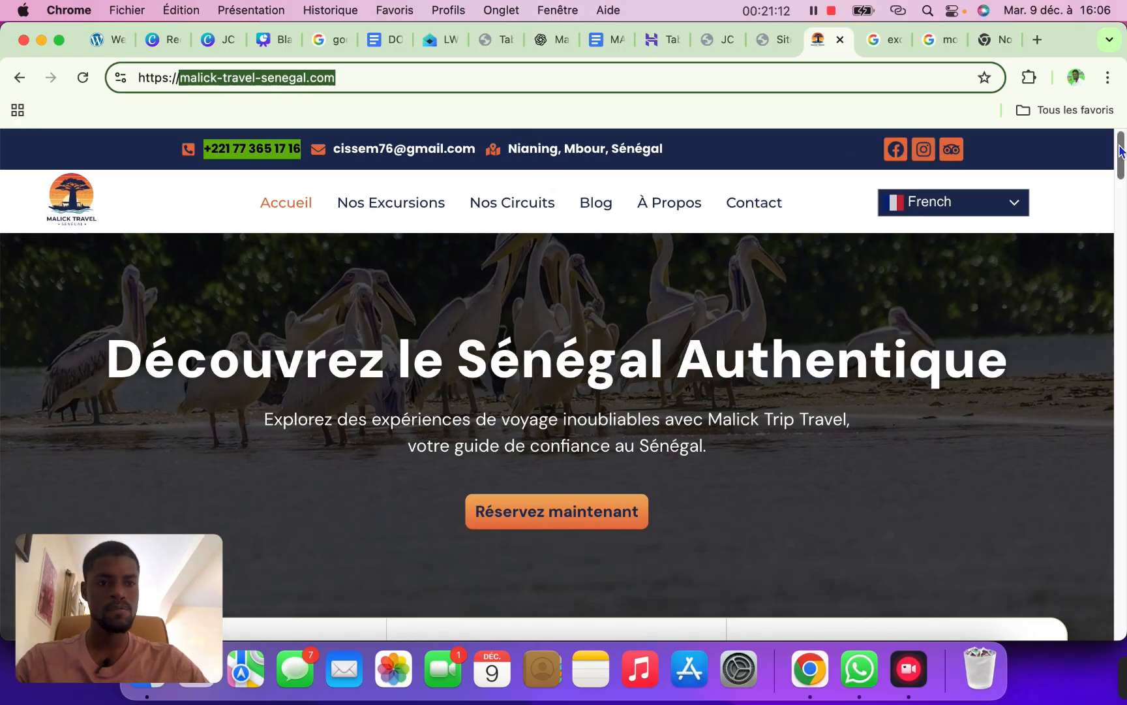
Scroll the Malick Travel Sénégal site to read its phone number, then go to ChatGPT
{"action": "scroll", "coordinate": [1064, 623], "scroll_direction": "down", "scroll_amount": 20}
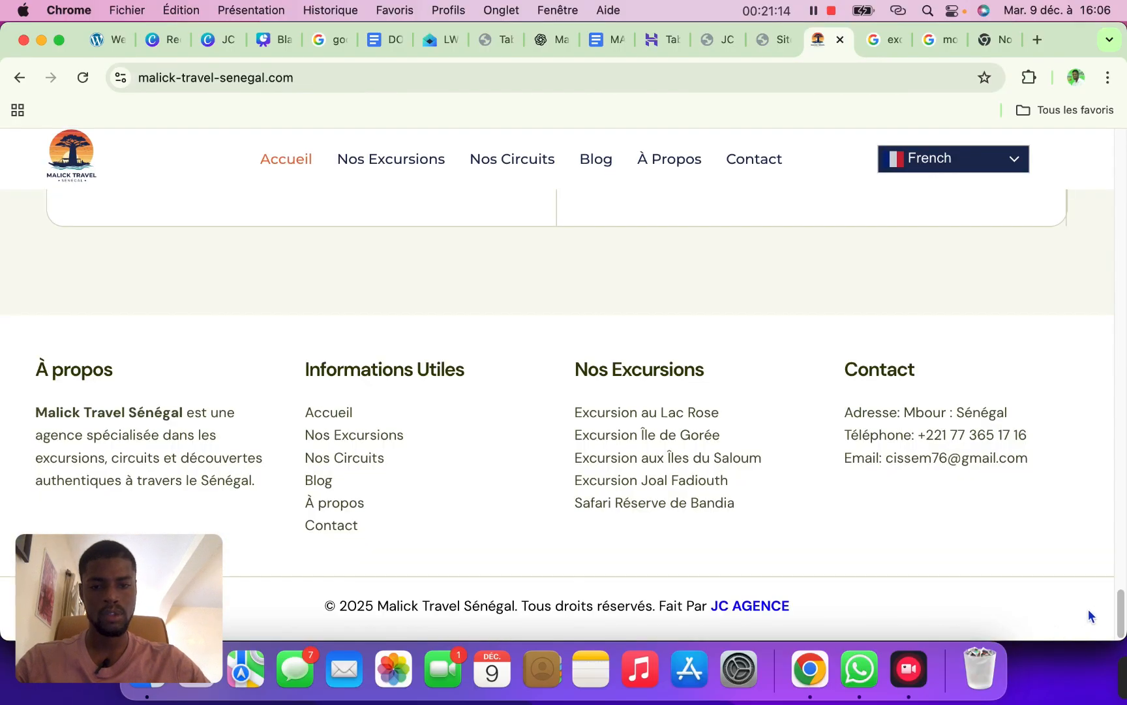
{"action": "left_click_drag", "start_coordinate": [1122, 608], "coordinate": [1122, 147]}
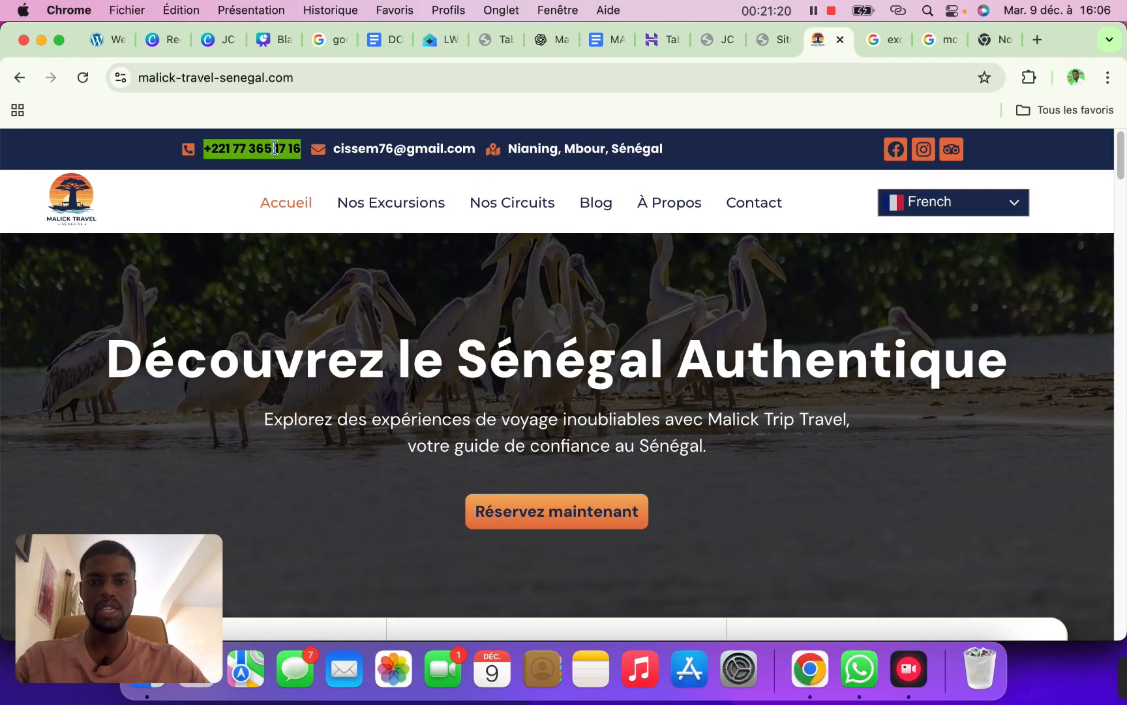
{"action": "left_click", "coordinate": [551, 43]}
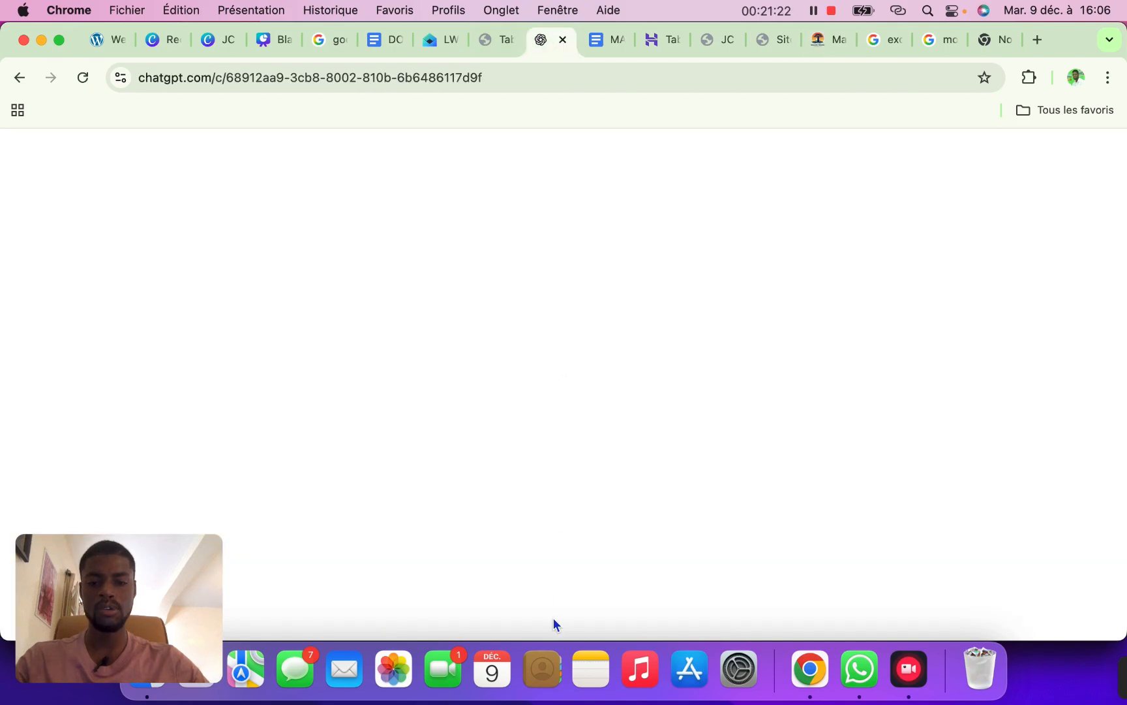
Ask ChatGPT 'fait moi un lien whatsapp simple sur' with the pasted number and select the wa.me link
{"action": "left_click", "coordinate": [507, 592]}
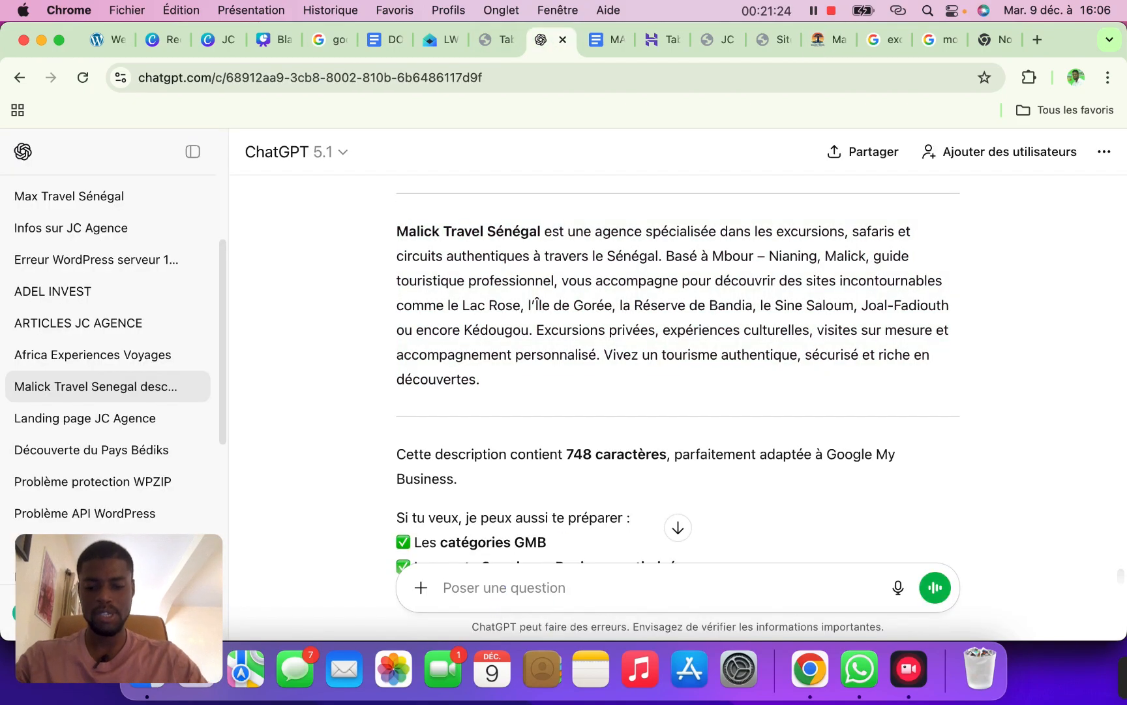
{"action": "type", "text": "fait moi"}
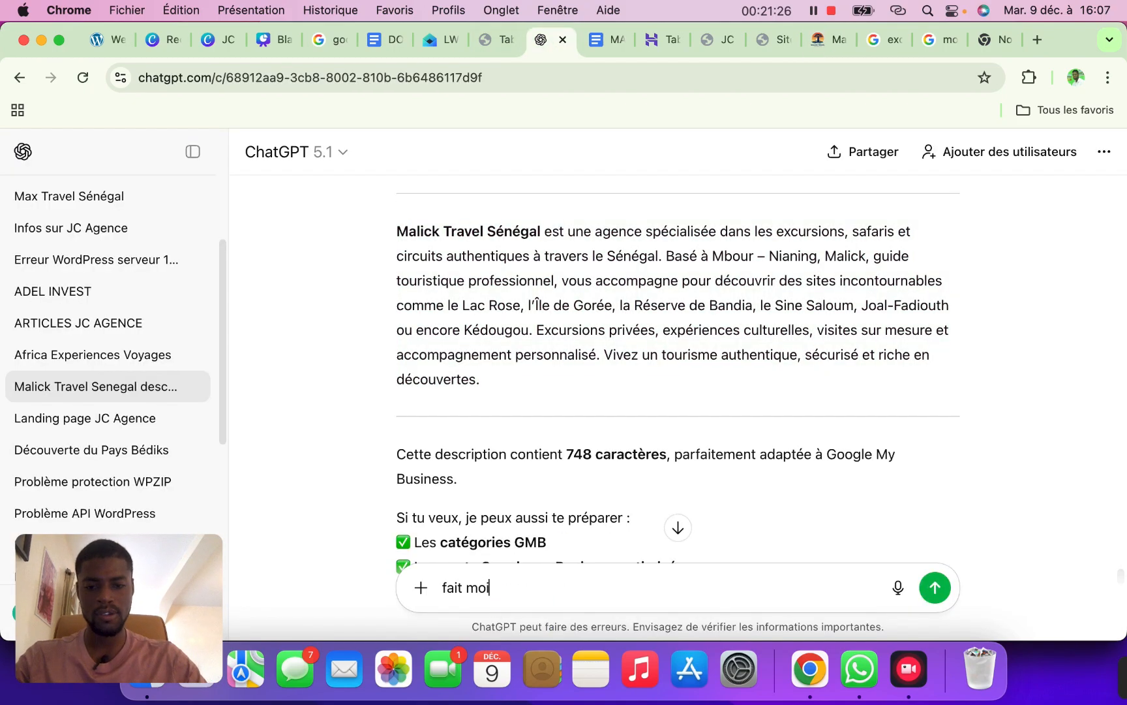
{"action": "type", "text": " un lien w"}
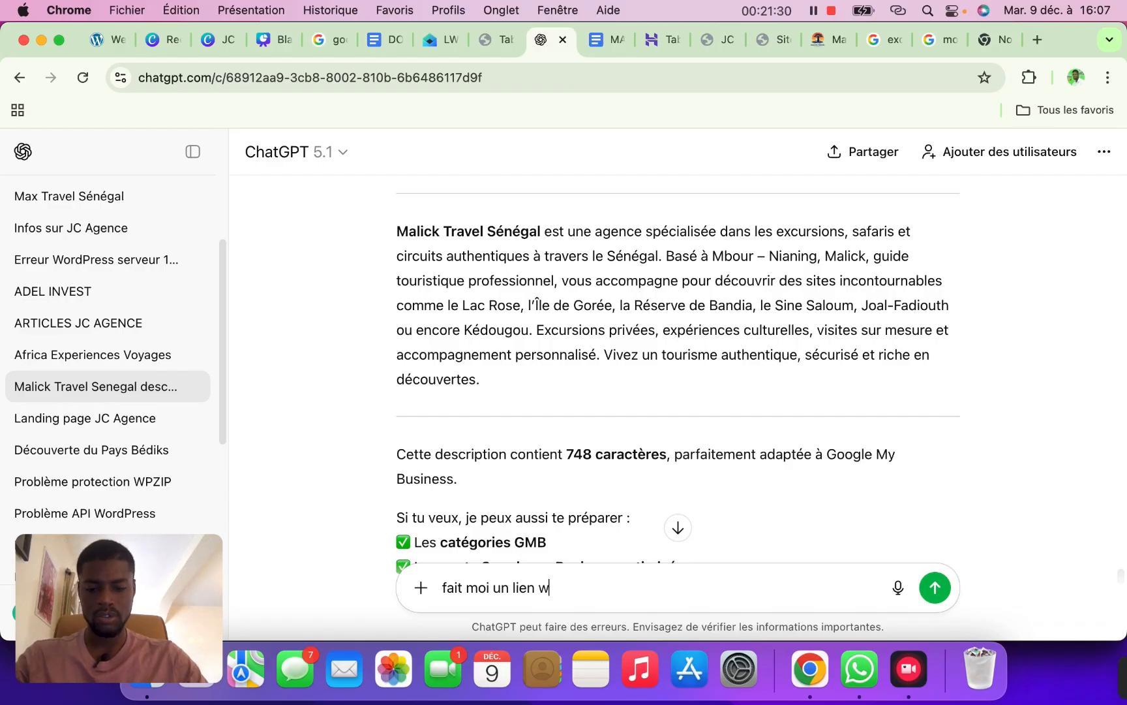
{"action": "type", "text": "hatsapp simpl"}
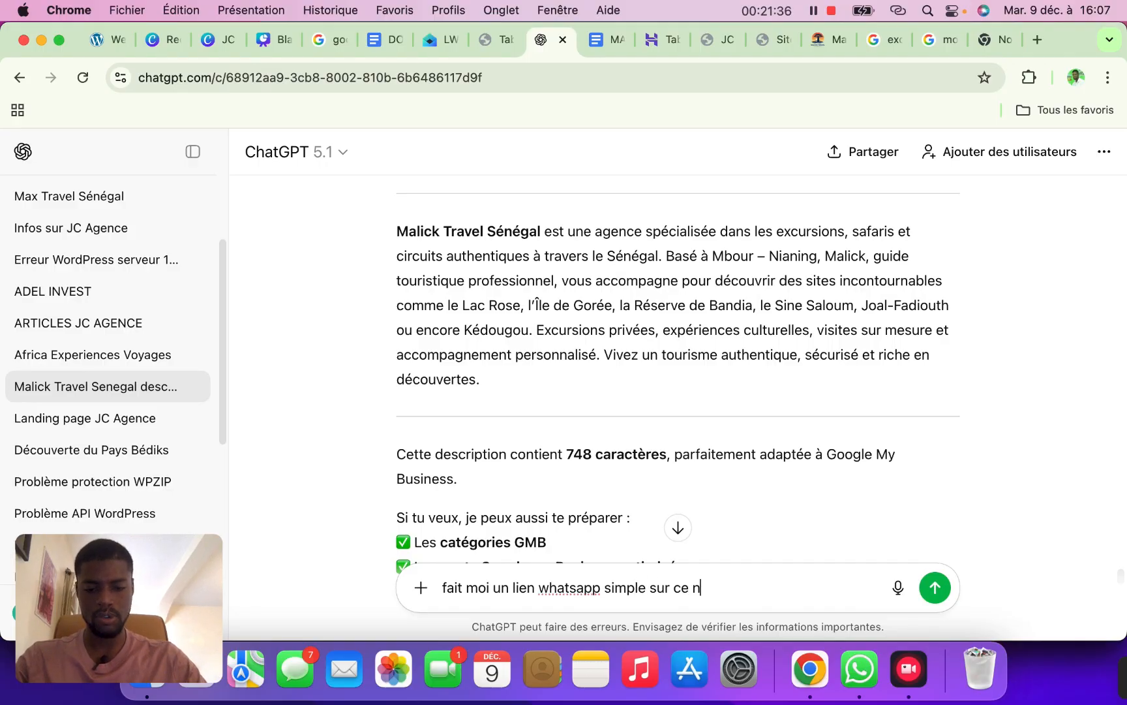
{"action": "type", "text": "e sur"}
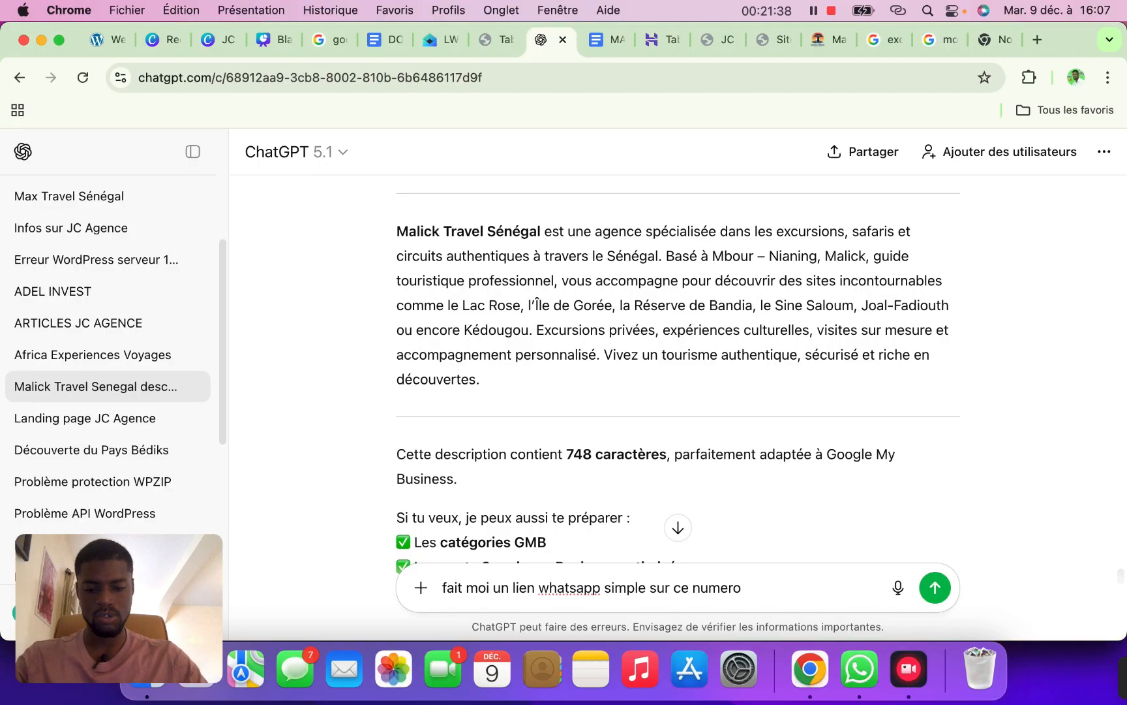
{"action": "key", "text": "super+v"}
{"action": "key", "text": "Return"}
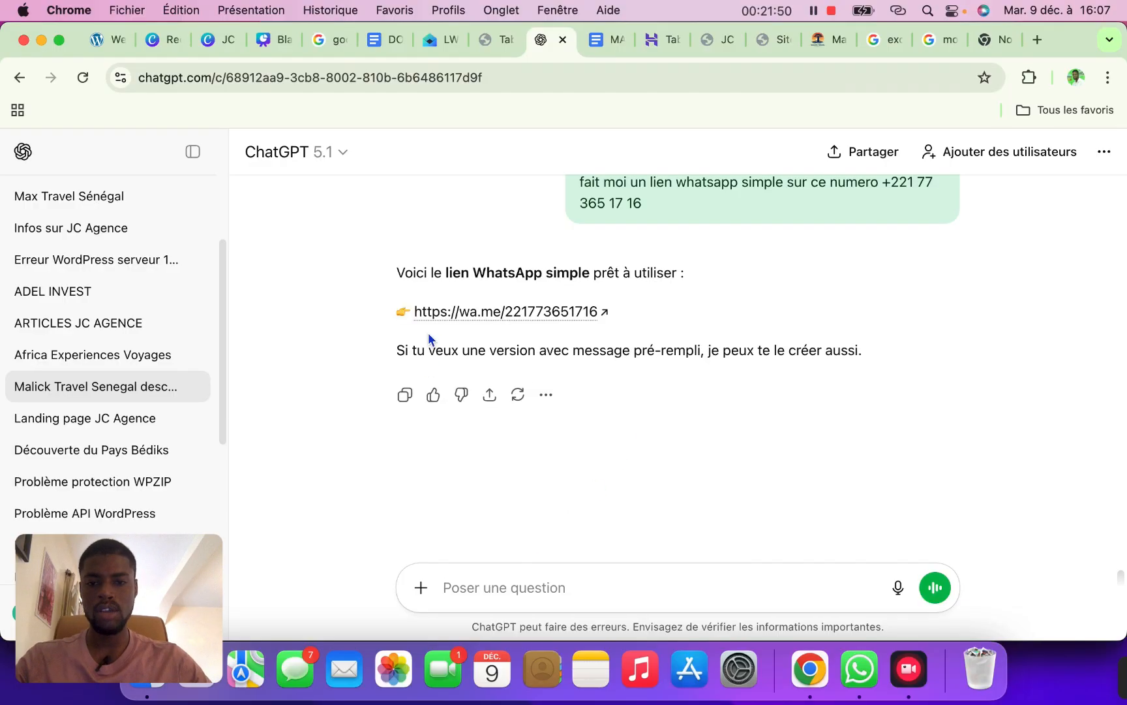
{"action": "left_click_drag", "start_coordinate": [414, 311], "coordinate": [600, 325]}
{"action": "key", "text": "super+c"}
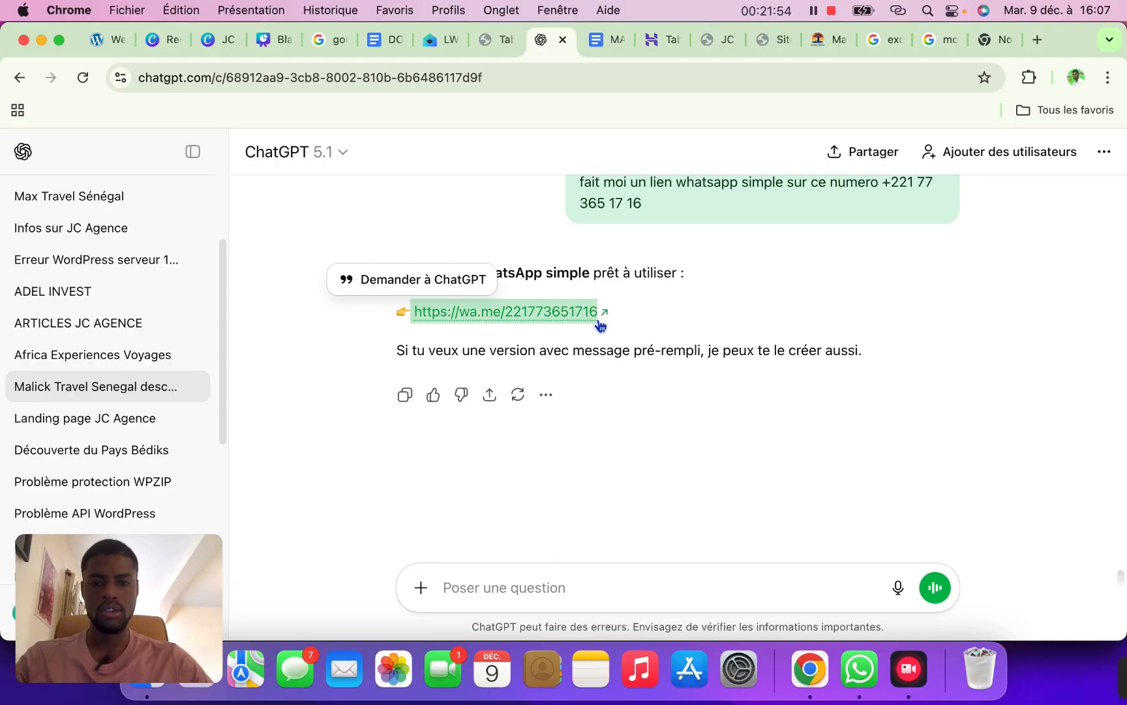
{"action": "left_click", "coordinate": [919, 45]}
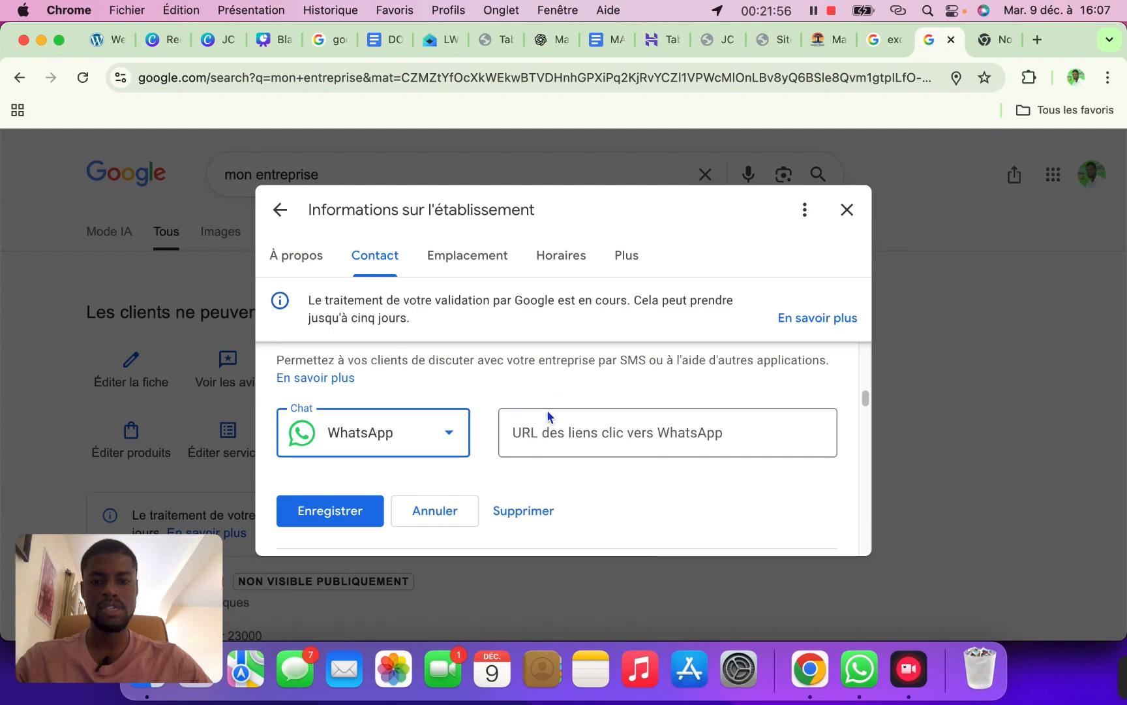
Paste the wa.me link into the WhatsApp chat field and save it
{"action": "left_click", "coordinate": [547, 437]}
{"action": "key", "text": "super+v"}
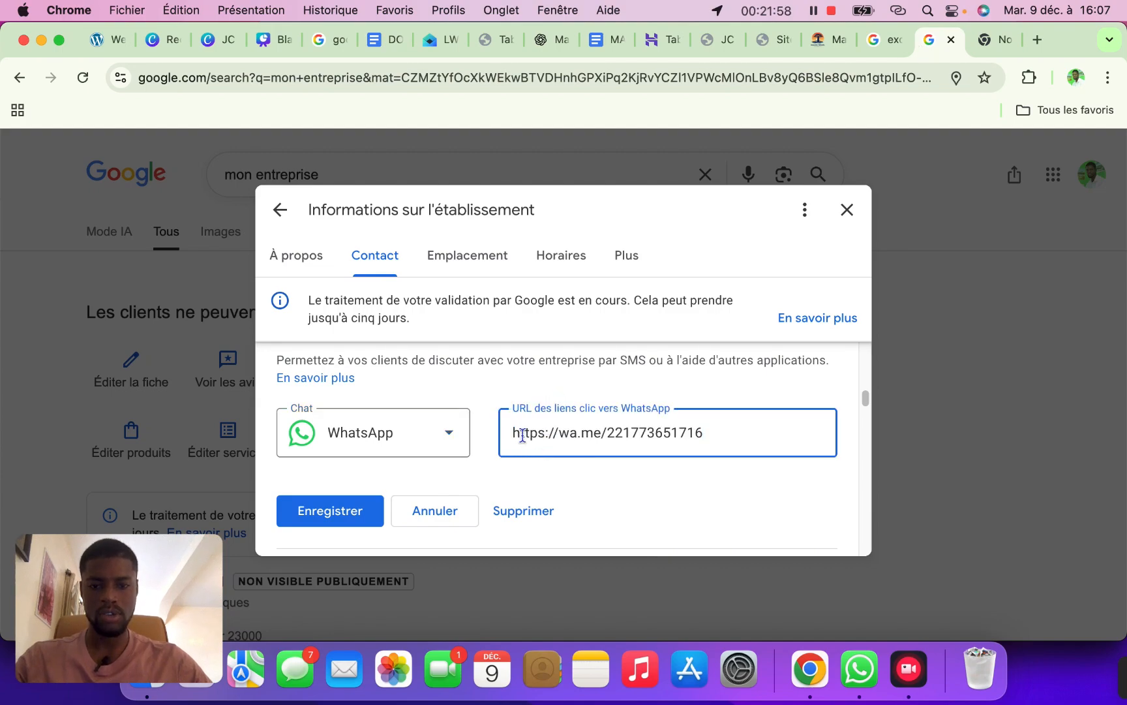
{"action": "left_click", "coordinate": [354, 517]}
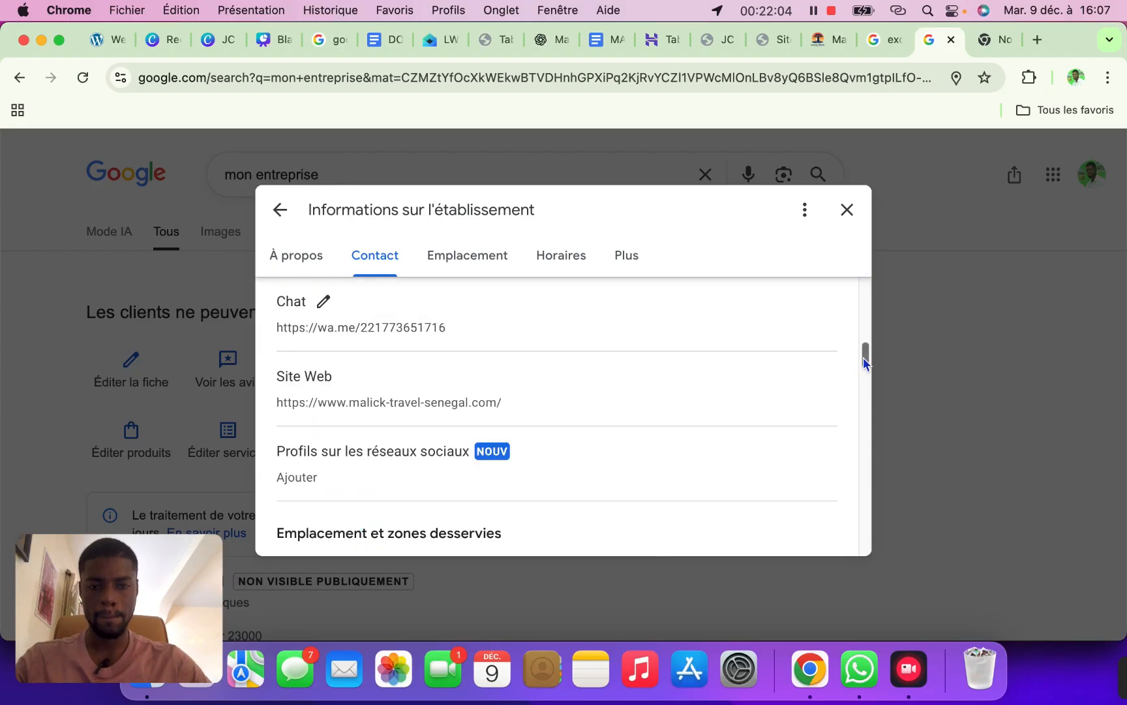
{"action": "mouse_move", "coordinate": [863, 357]}
{"action": "left_mouse_down"}
{"action": "mouse_move", "coordinate": [857, 382]}
{"action": "mouse_move", "coordinate": [860, 367]}
{"action": "left_mouse_up"}
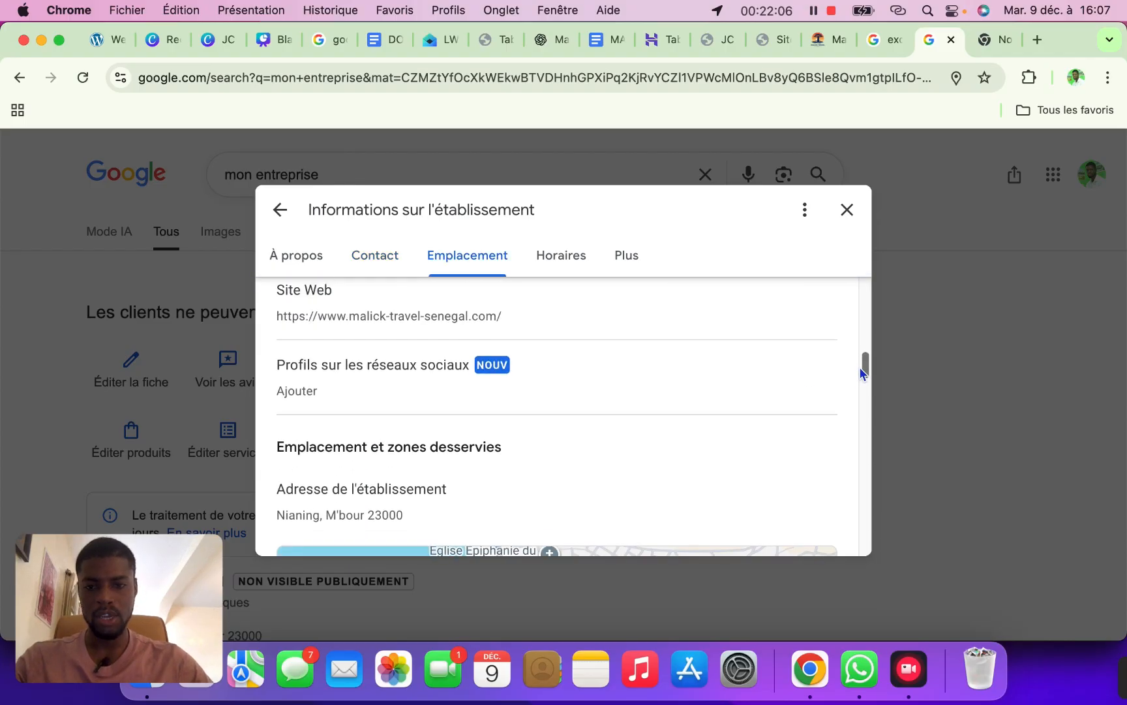
Start editing social media profiles and choose Facebook as the network
{"action": "left_click", "coordinate": [533, 370]}
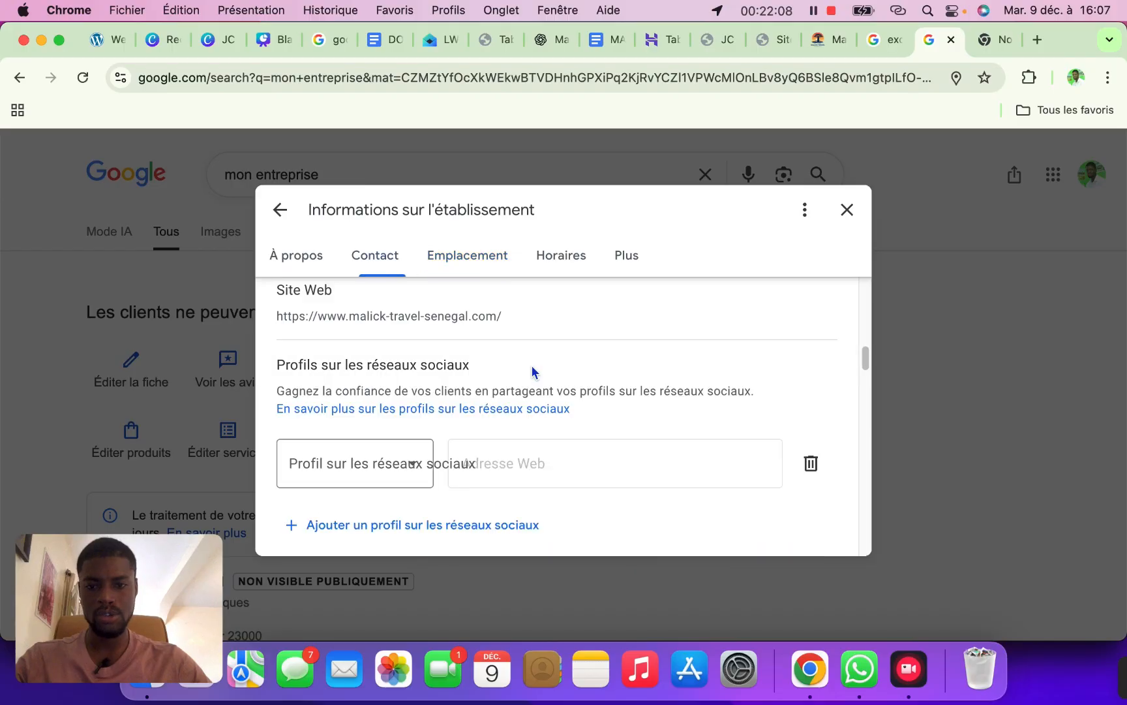
{"action": "left_click", "coordinate": [411, 464]}
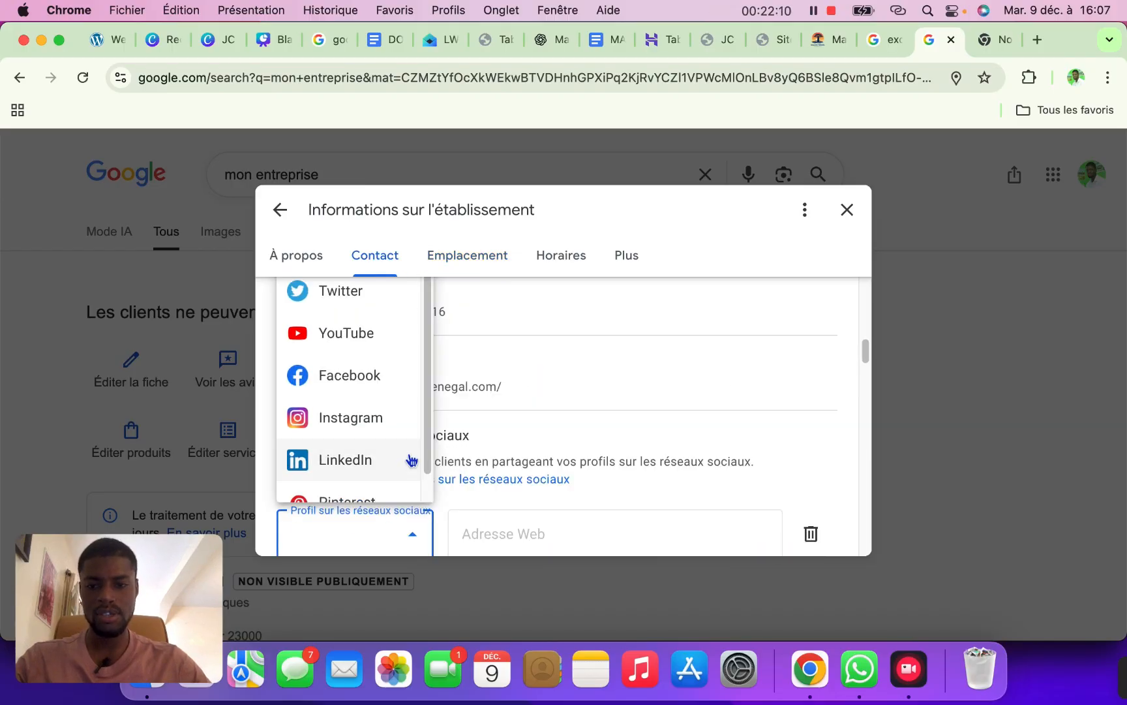
{"action": "left_click_drag", "start_coordinate": [425, 388], "coordinate": [428, 322]}
{"action": "left_click", "coordinate": [374, 381]}
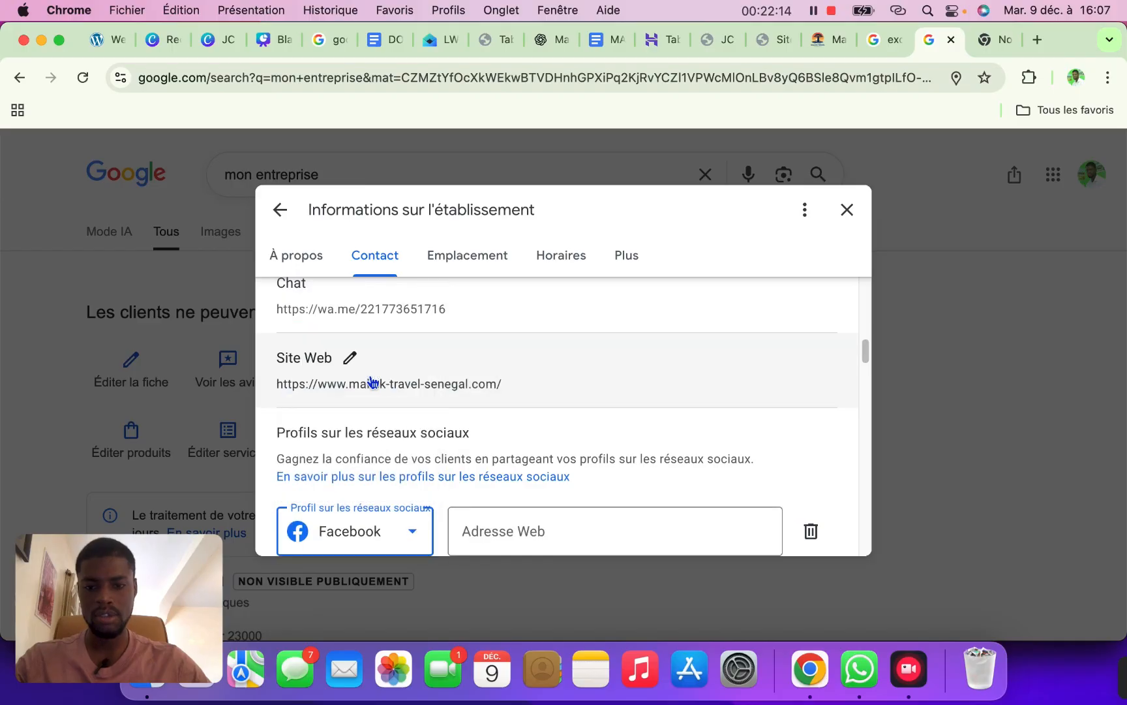
Copy the site's Facebook page link and paste it as the Facebook profile's web address
{"action": "left_click", "coordinate": [831, 45]}
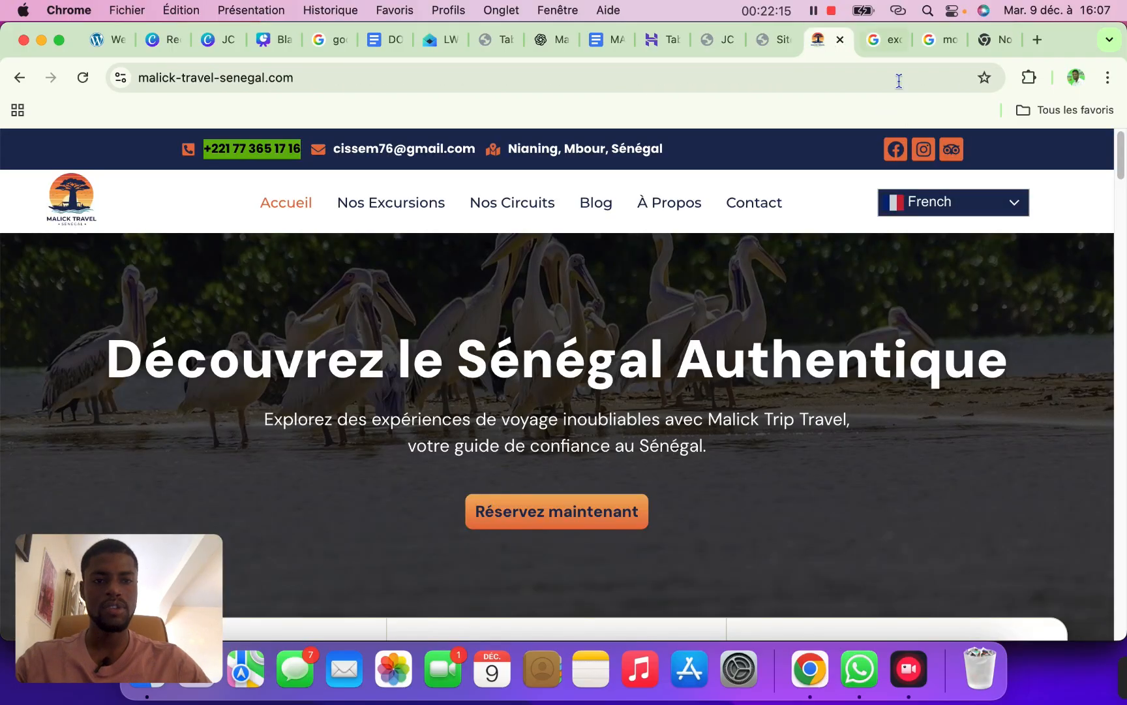
{"action": "right_click", "coordinate": [895, 151]}
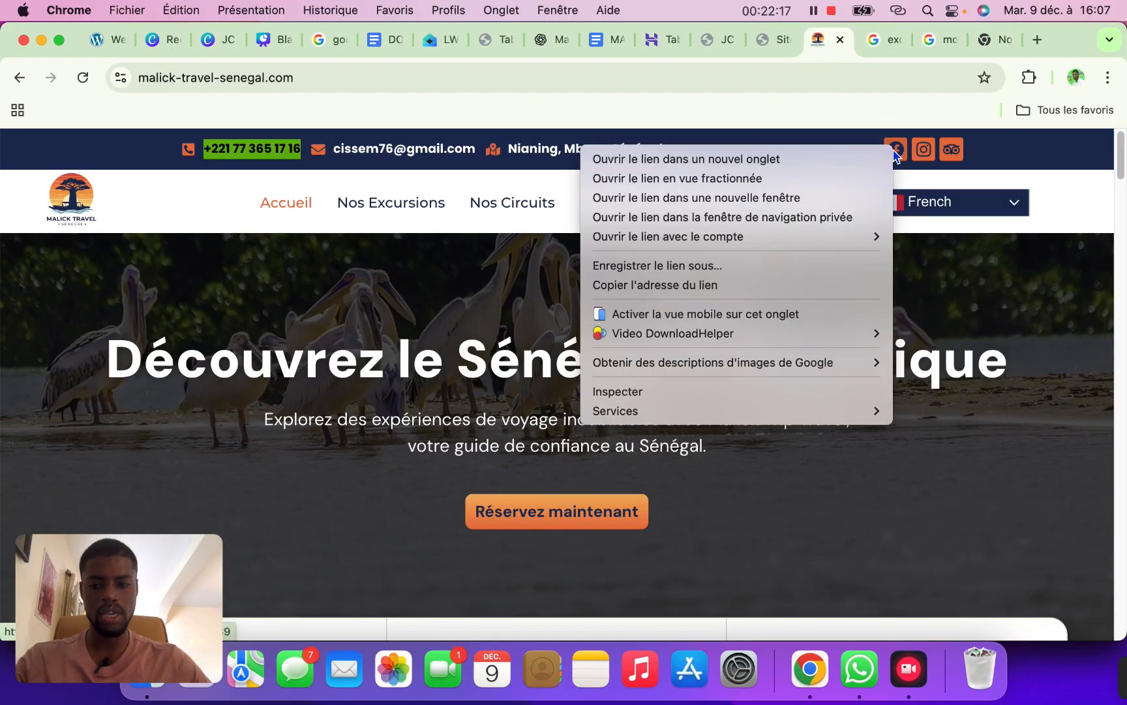
{"action": "left_click", "coordinate": [662, 283]}
{"action": "left_click", "coordinate": [923, 45]}
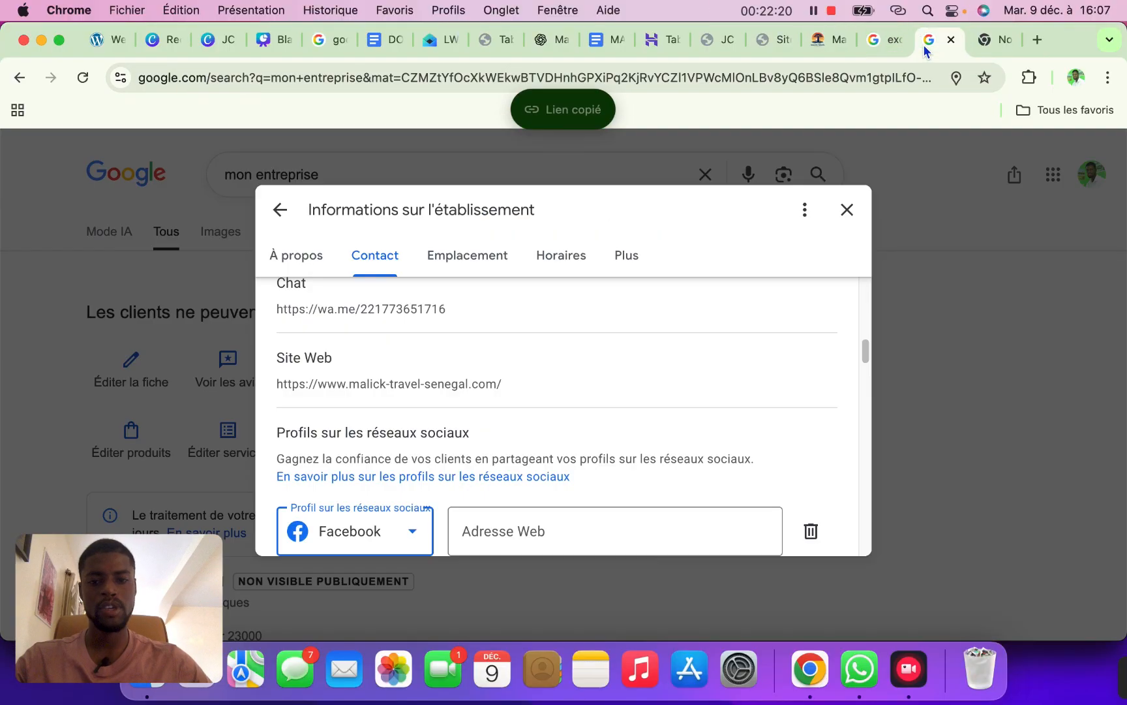
{"action": "left_click", "coordinate": [497, 539]}
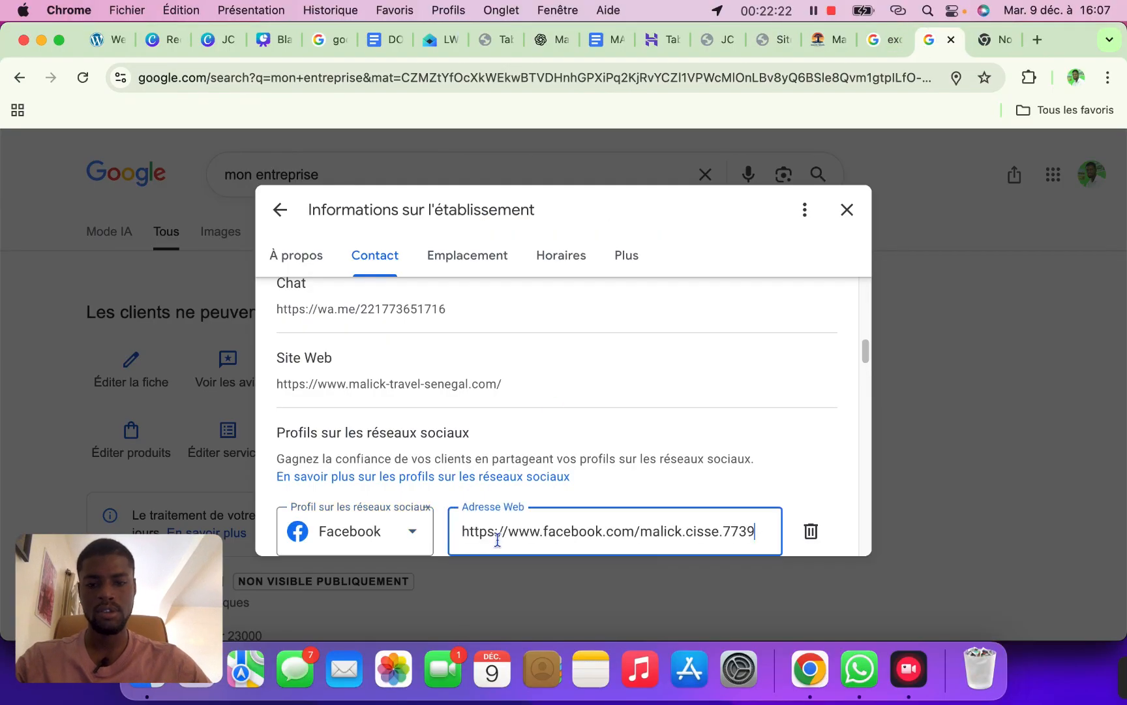
{"action": "left_click_drag", "start_coordinate": [865, 355], "coordinate": [864, 392]}
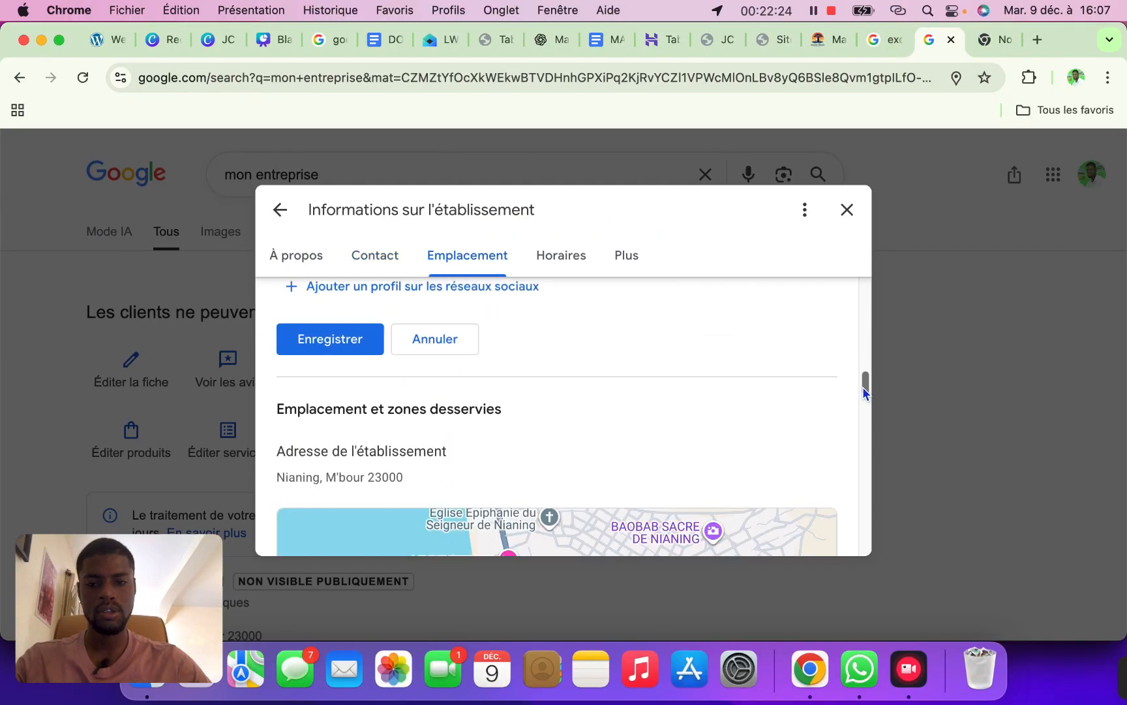
{"action": "scroll", "coordinate": [497, 303], "scroll_direction": "up", "scroll_amount": 2}
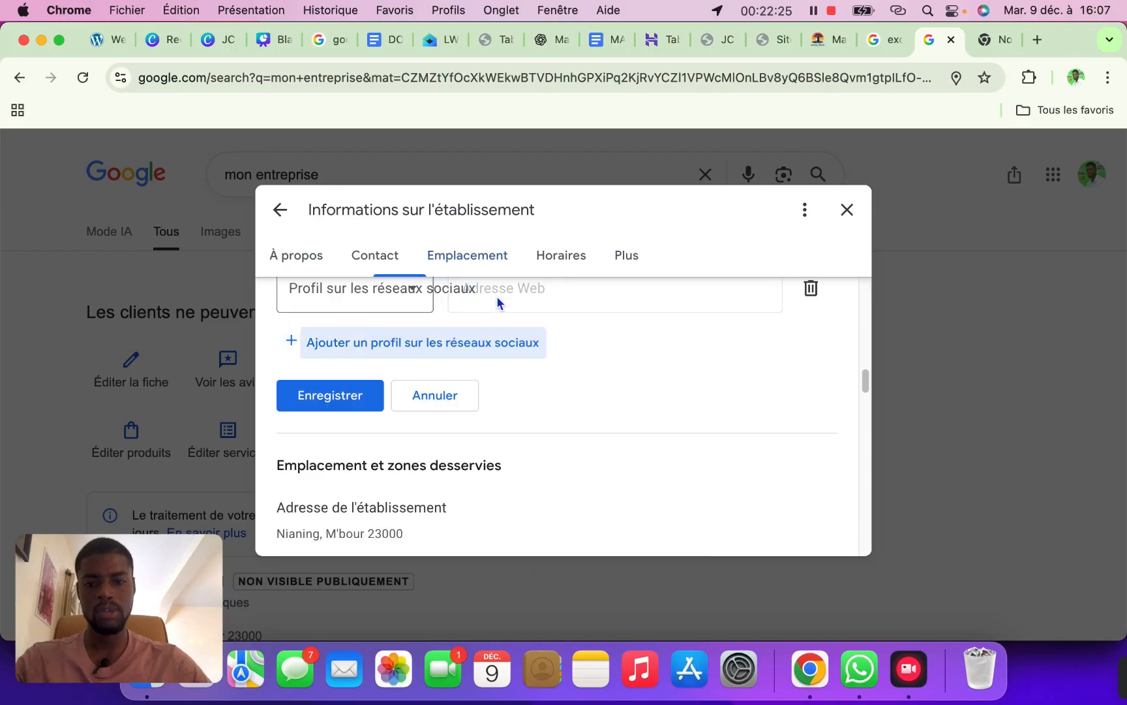
Add an Instagram profile using the Instagram link copied from the Malick Travel site
{"action": "left_click", "coordinate": [387, 300]}
{"action": "left_click", "coordinate": [343, 466]}
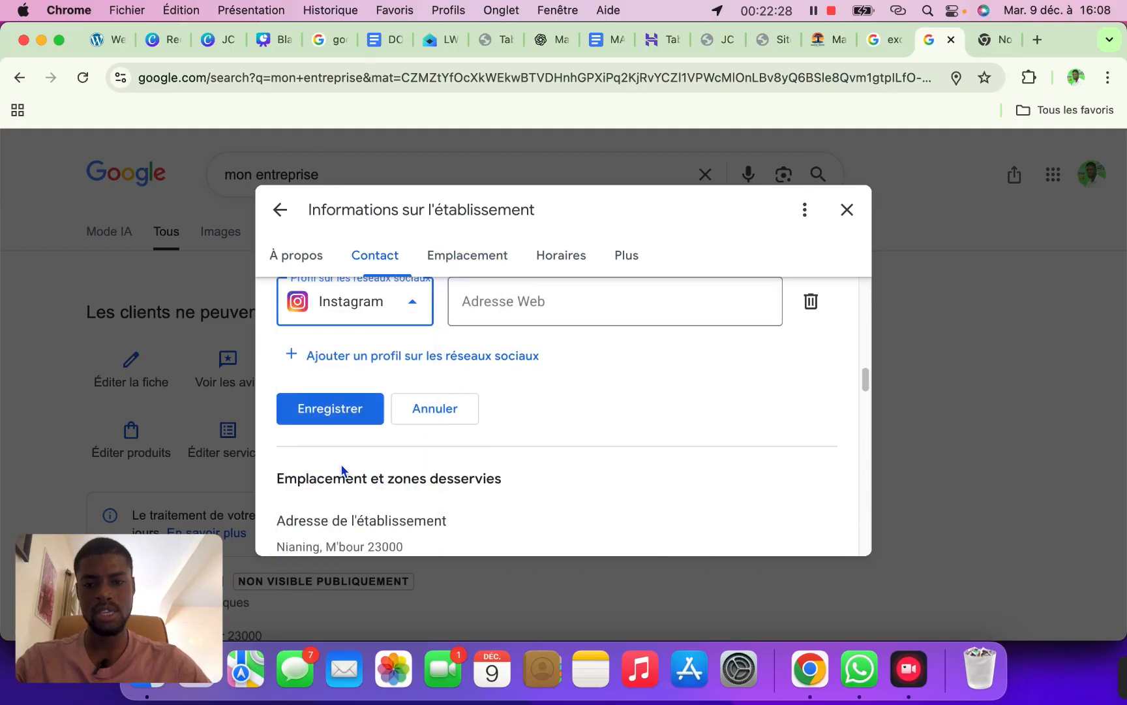
{"action": "left_click", "coordinate": [829, 41]}
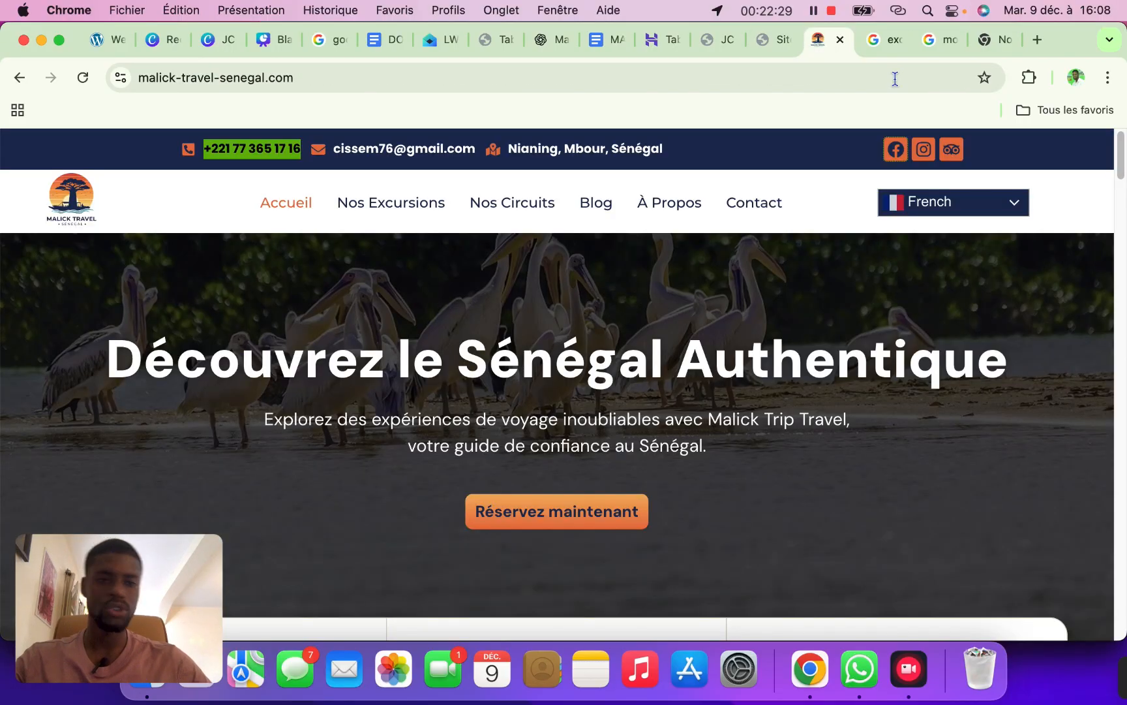
{"action": "right_click", "coordinate": [927, 157]}
{"action": "left_click", "coordinate": [717, 287]}
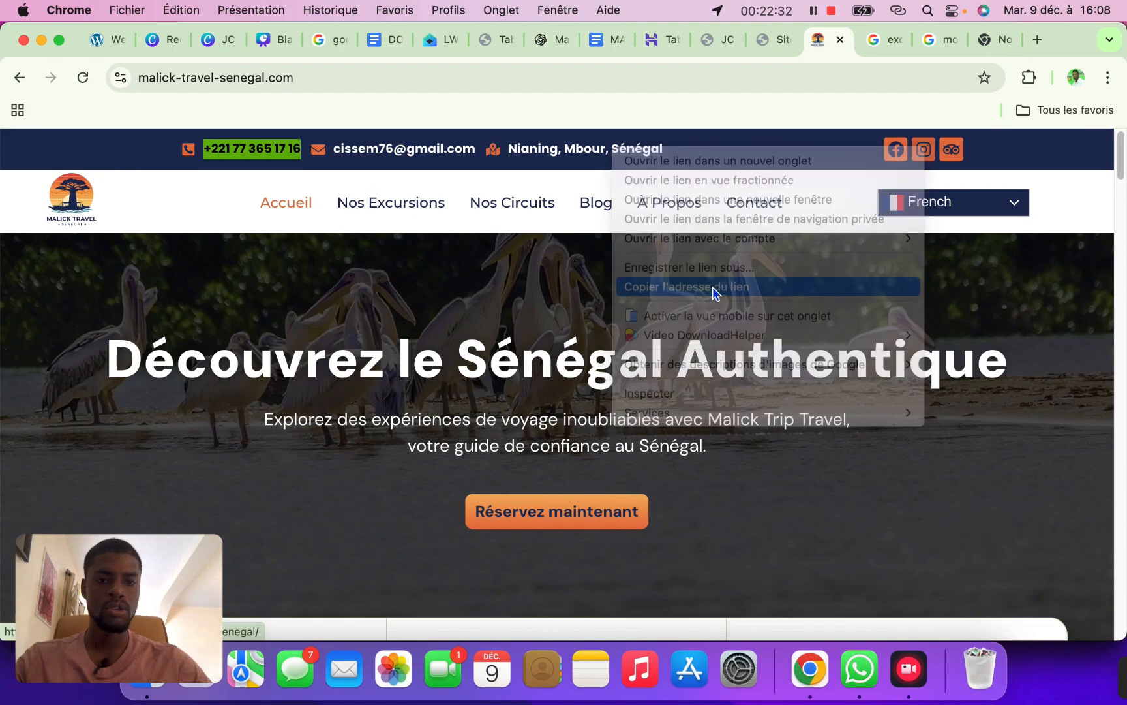
{"action": "left_click", "coordinate": [950, 34]}
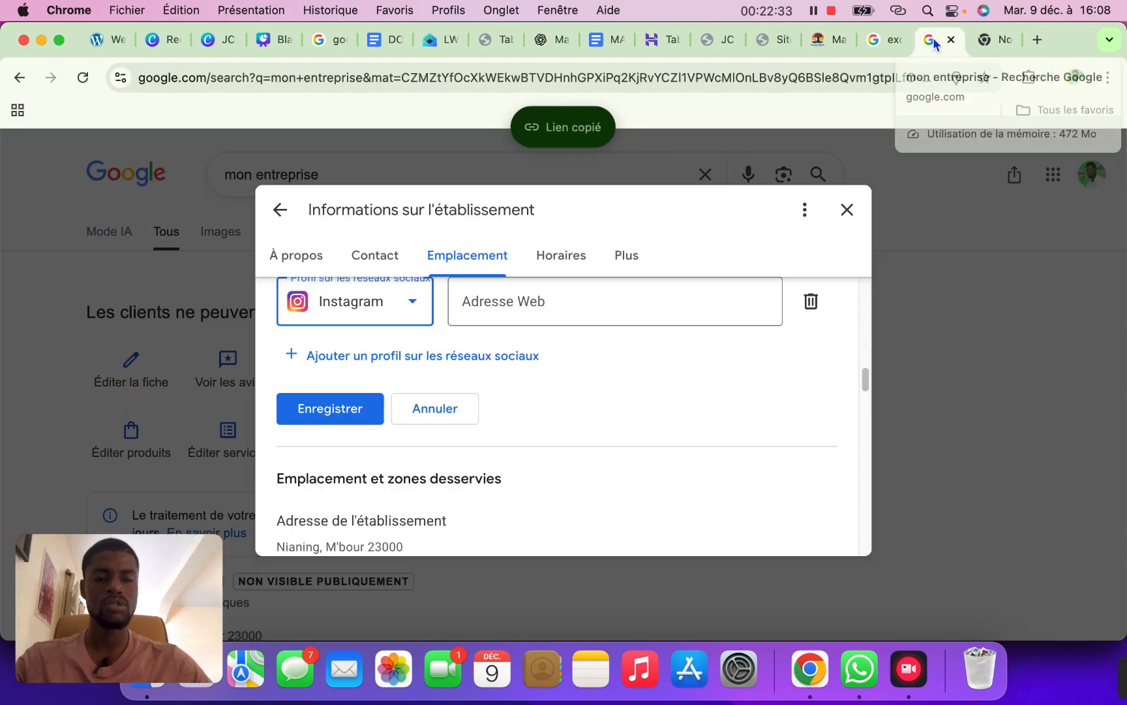
{"action": "left_click", "coordinate": [535, 311]}
{"action": "type", "text": "https://www.instagram.com/malick_travel_senegal/"}
Add another profile entry and copy the site's TripAdvisor link for it
{"action": "left_click", "coordinate": [386, 358]}
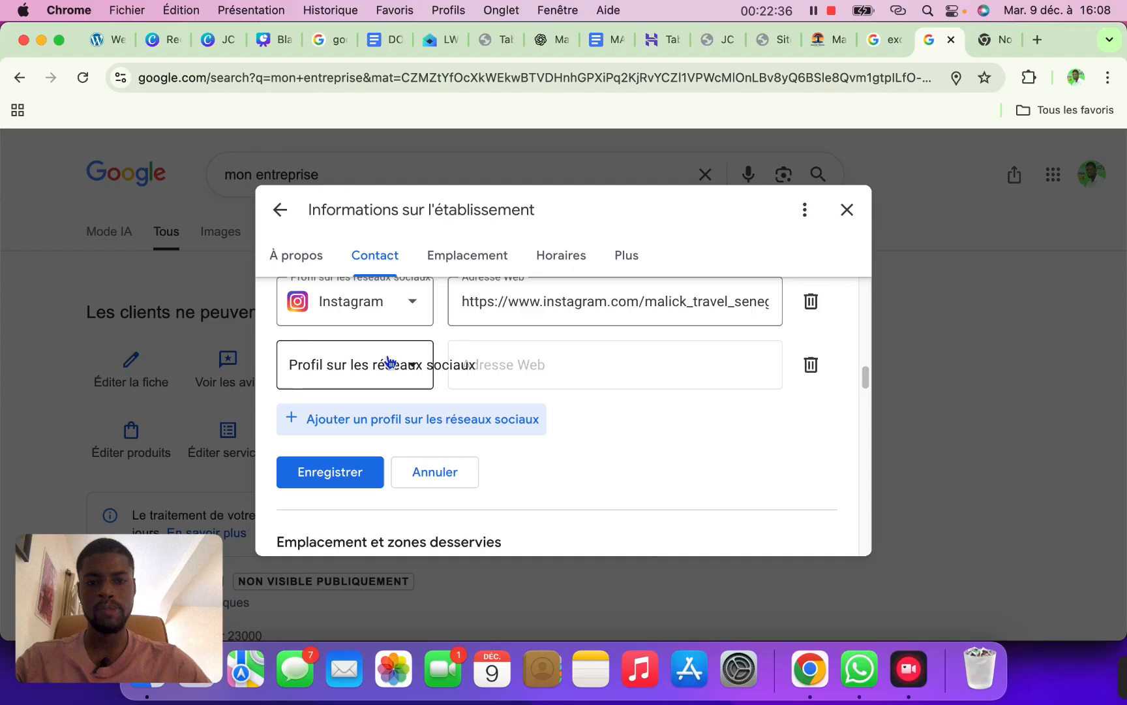
{"action": "left_click", "coordinate": [382, 372]}
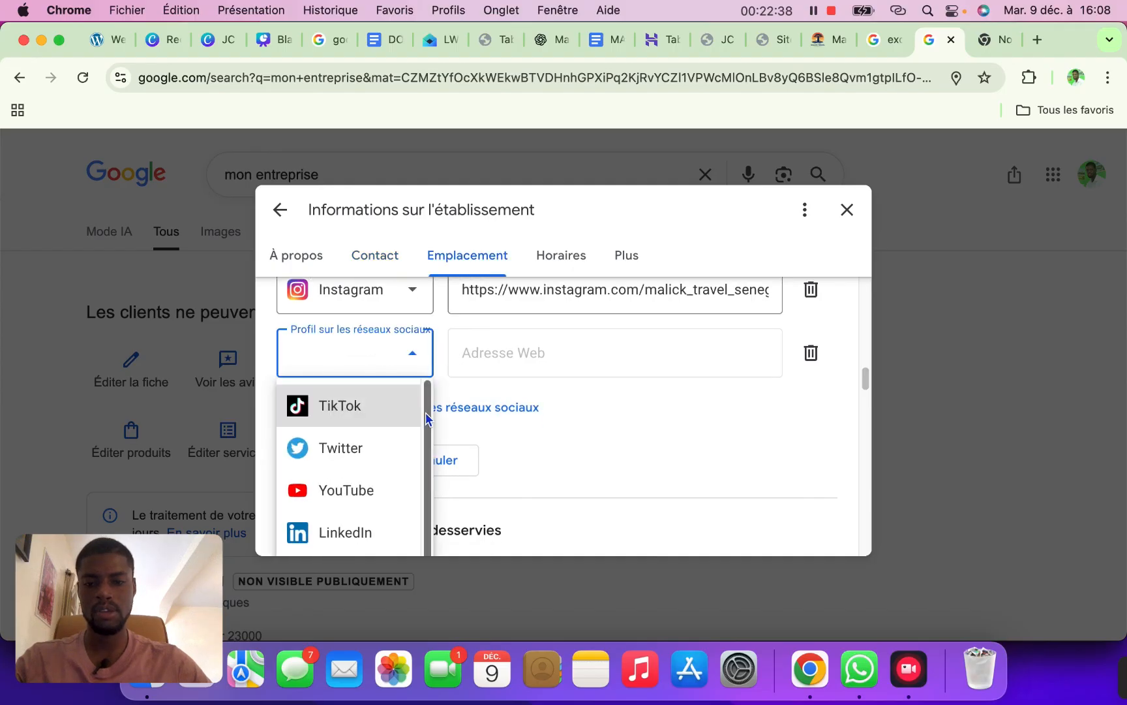
{"action": "left_click", "coordinate": [703, 425]}
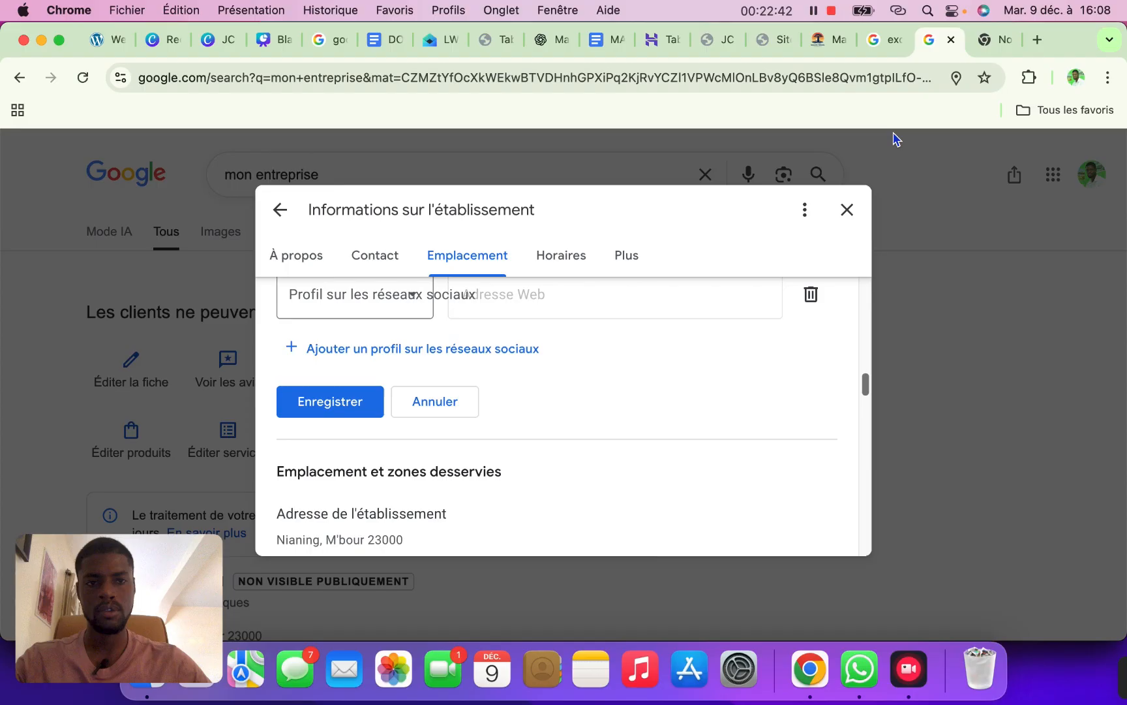
{"action": "left_click", "coordinate": [830, 40]}
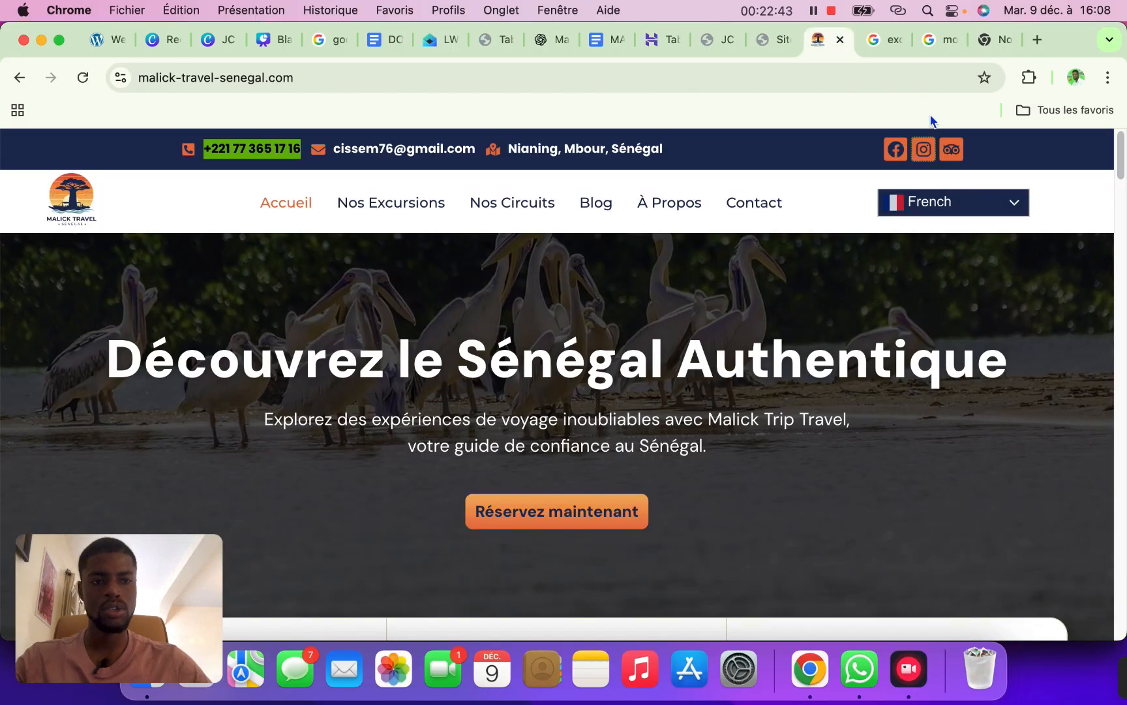
{"action": "right_click", "coordinate": [952, 151]}
{"action": "left_click", "coordinate": [715, 282]}
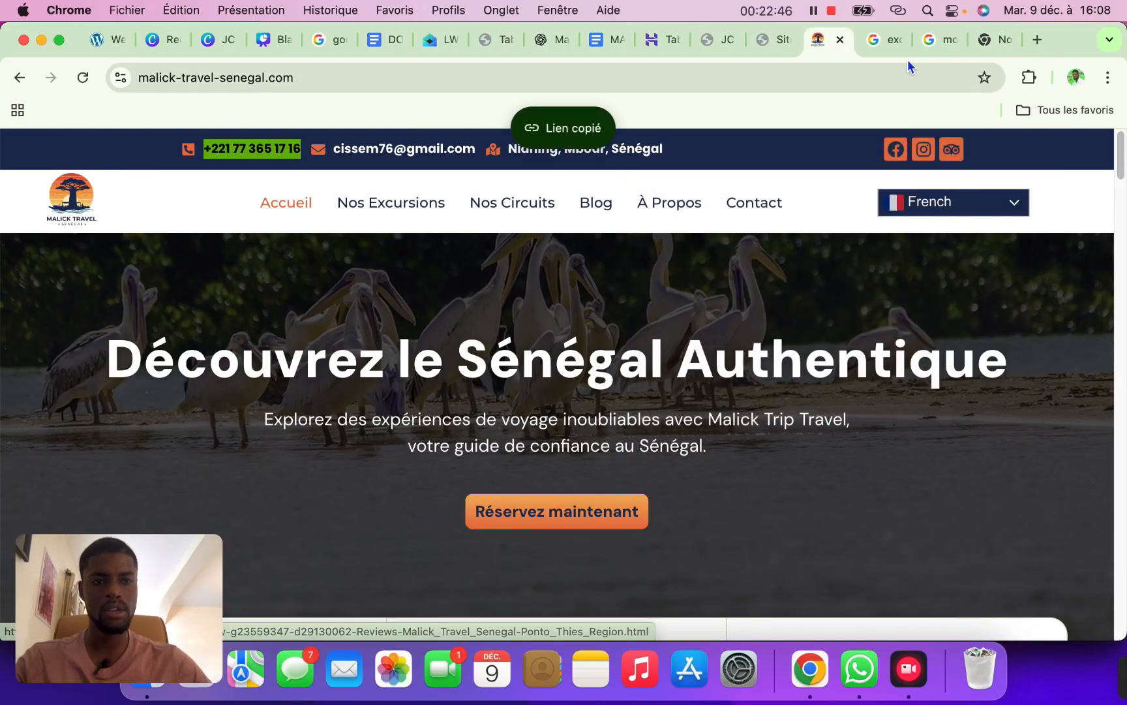
{"action": "left_click", "coordinate": [937, 39]}
With no TripAdvisor option available, delete the empty entry and save Instagram and Facebook
{"action": "left_click", "coordinate": [414, 302]}
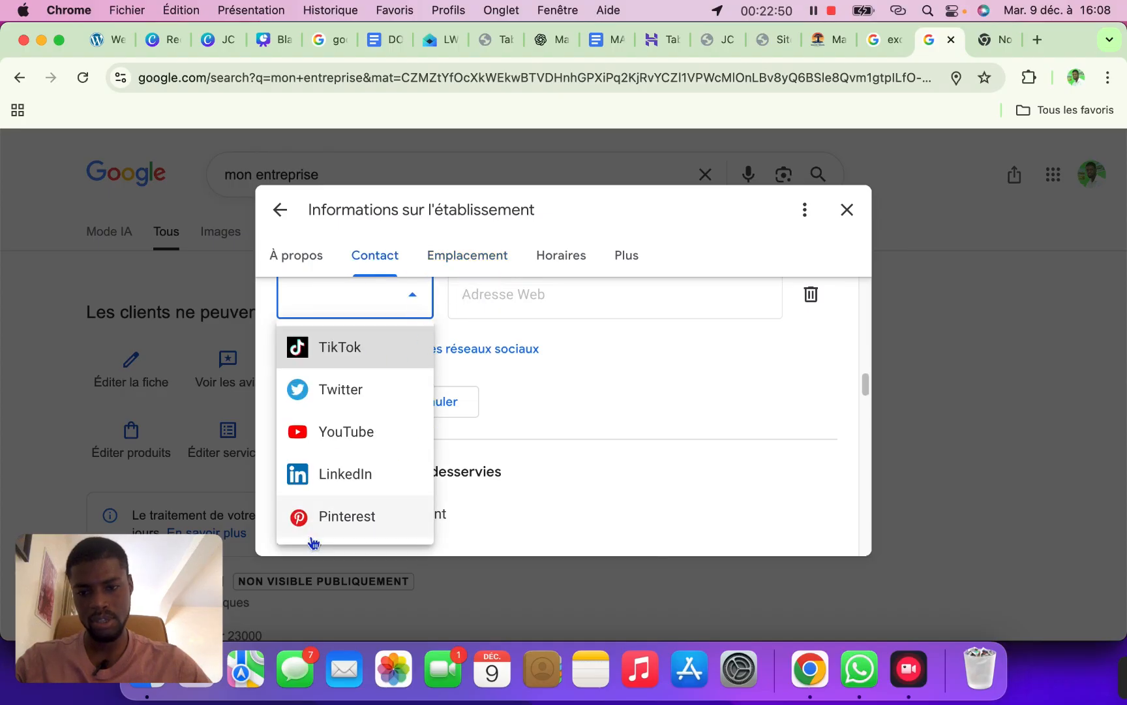
{"action": "left_click", "coordinate": [647, 347]}
{"action": "left_click", "coordinate": [810, 295]}
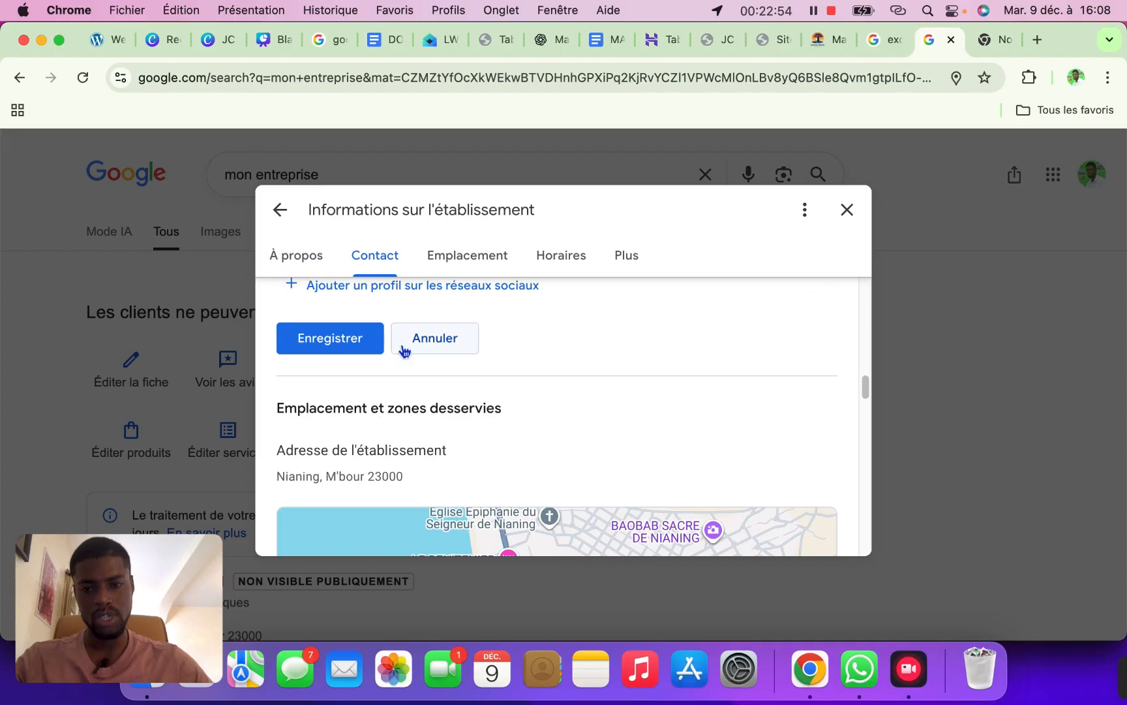
{"action": "left_click", "coordinate": [369, 345]}
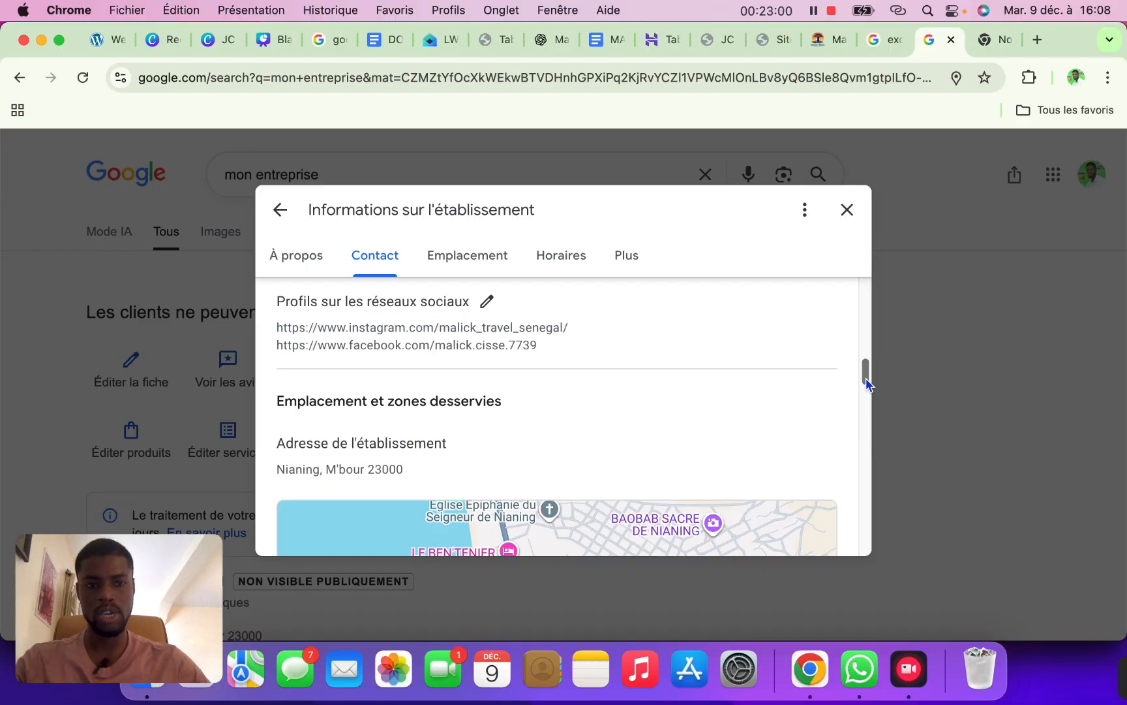
Close the Informations sur l'établissement dialog
{"action": "left_click_drag", "start_coordinate": [866, 384], "coordinate": [822, 483]}
{"action": "left_click", "coordinate": [848, 209]}
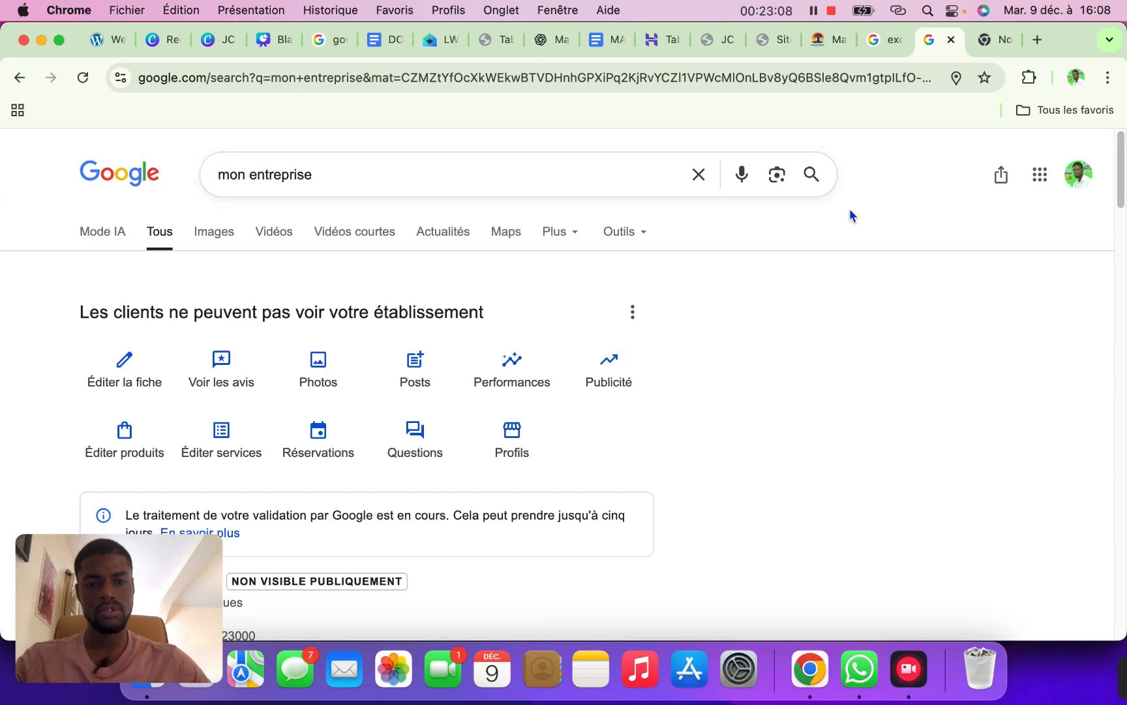